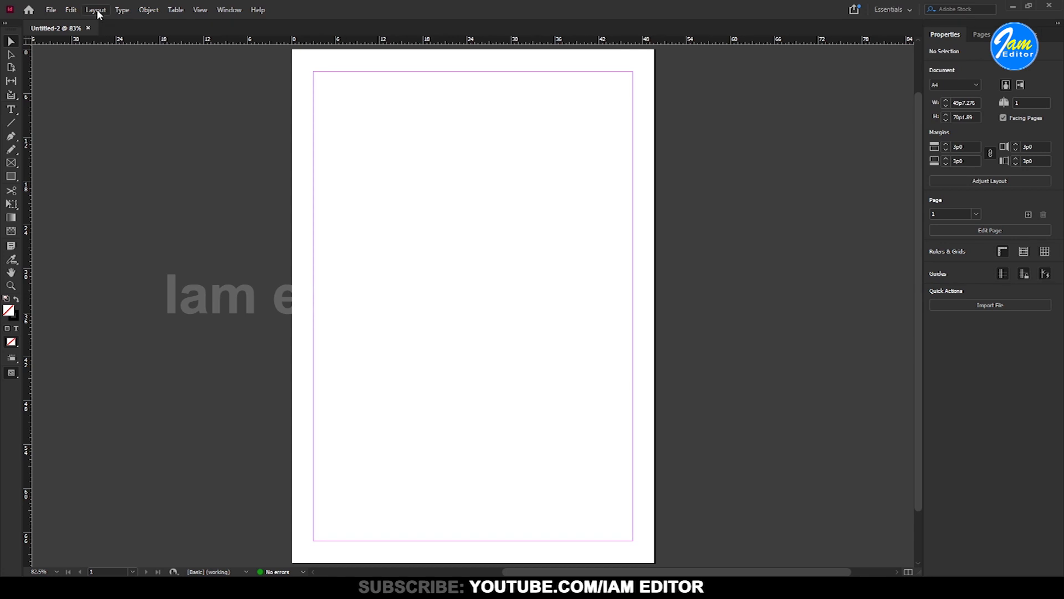
Add a second page to the document.
mouse_move(105, 23)
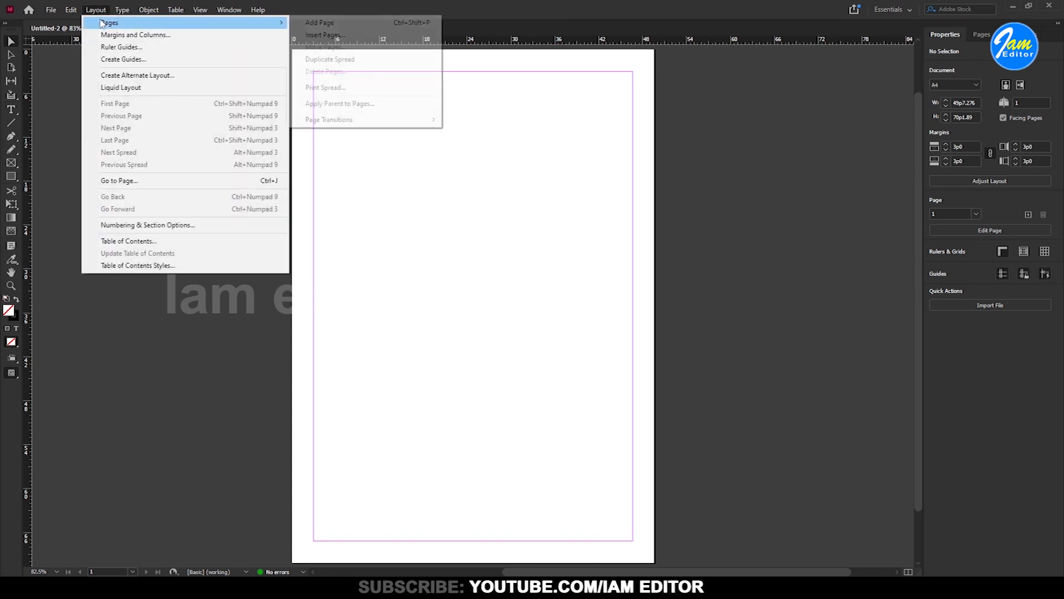
click(330, 23)
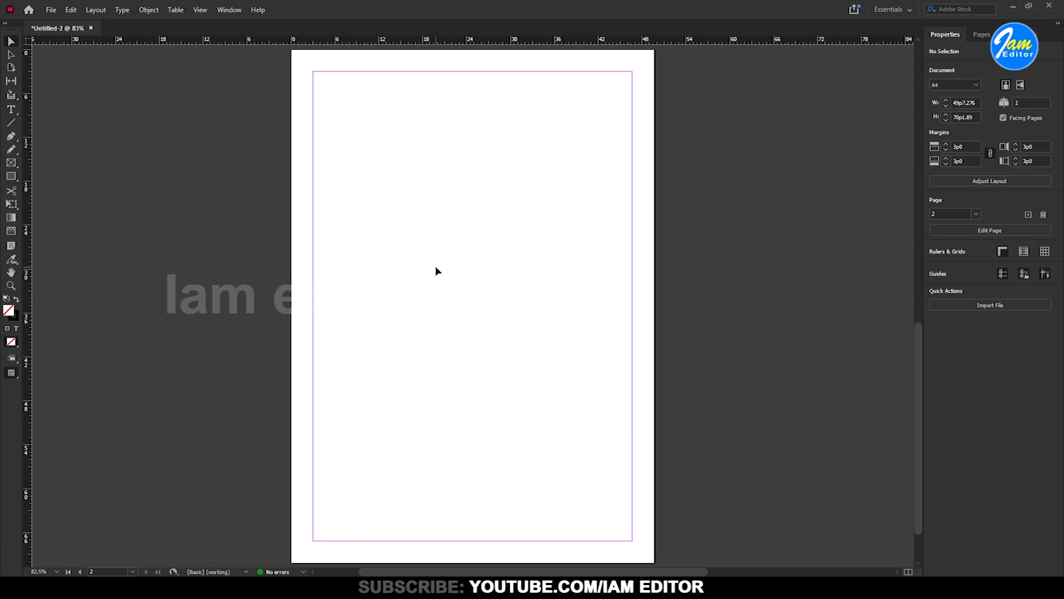
scroll(435, 266, down, 2)
scroll(436, 266, up, 3)
scroll(435, 266, down, 1)
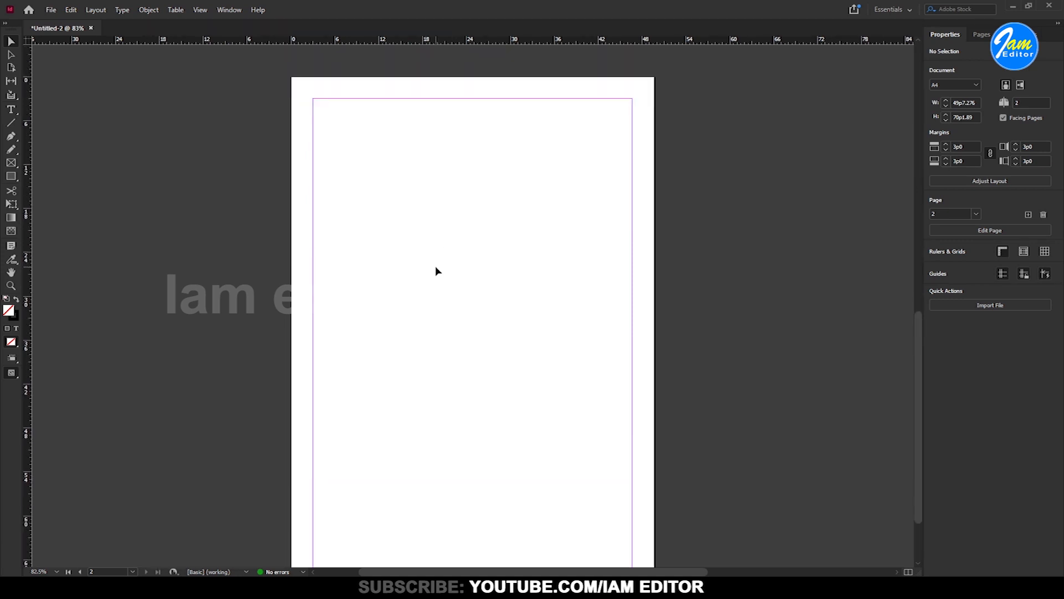
Add a third and a fourth page to the document, one at a time.
click(95, 10)
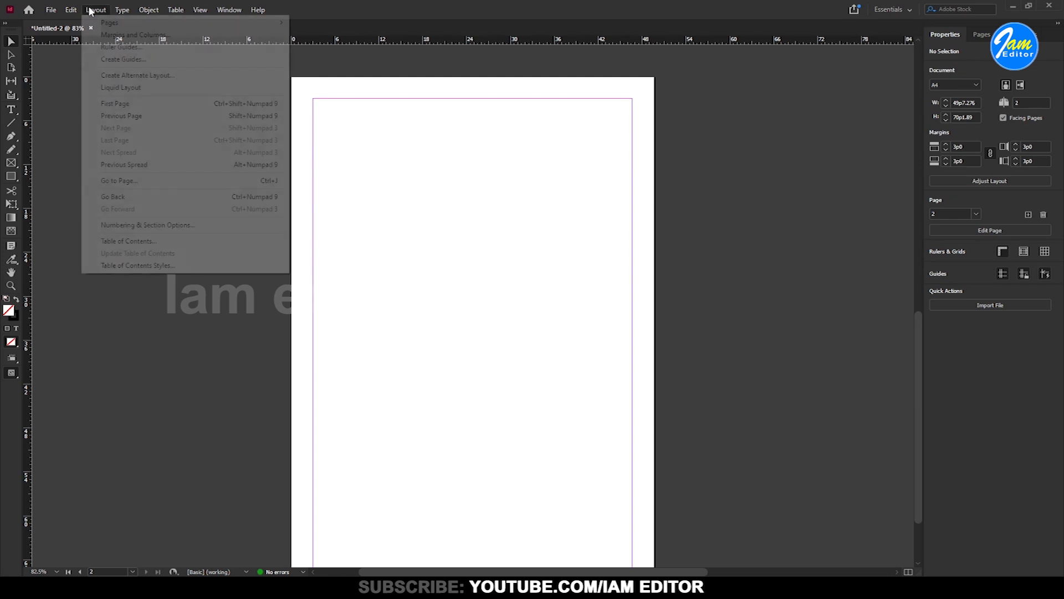
mouse_move(239, 26)
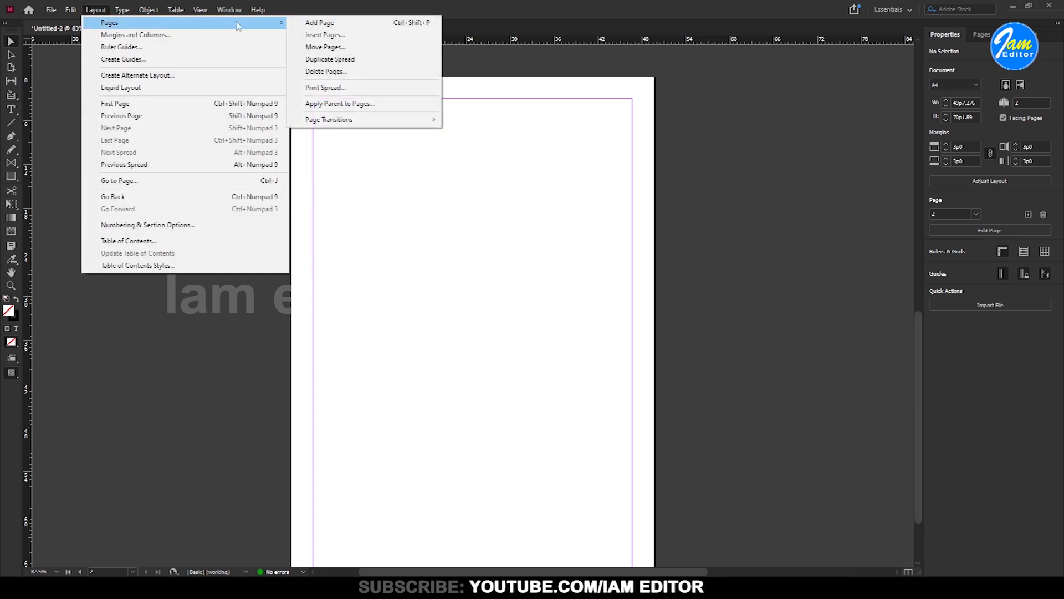
click(345, 24)
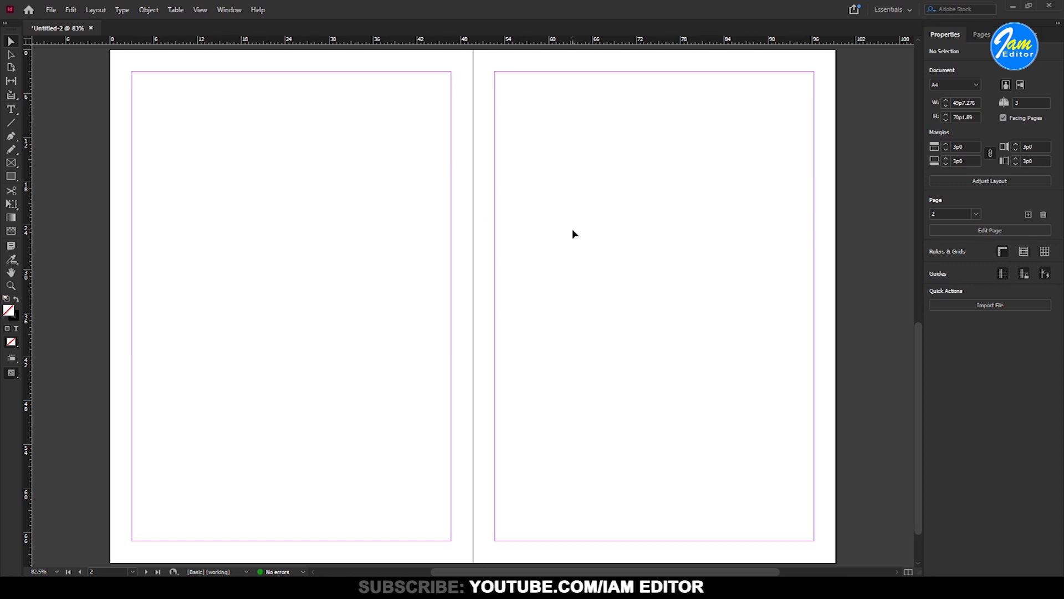
click(95, 11)
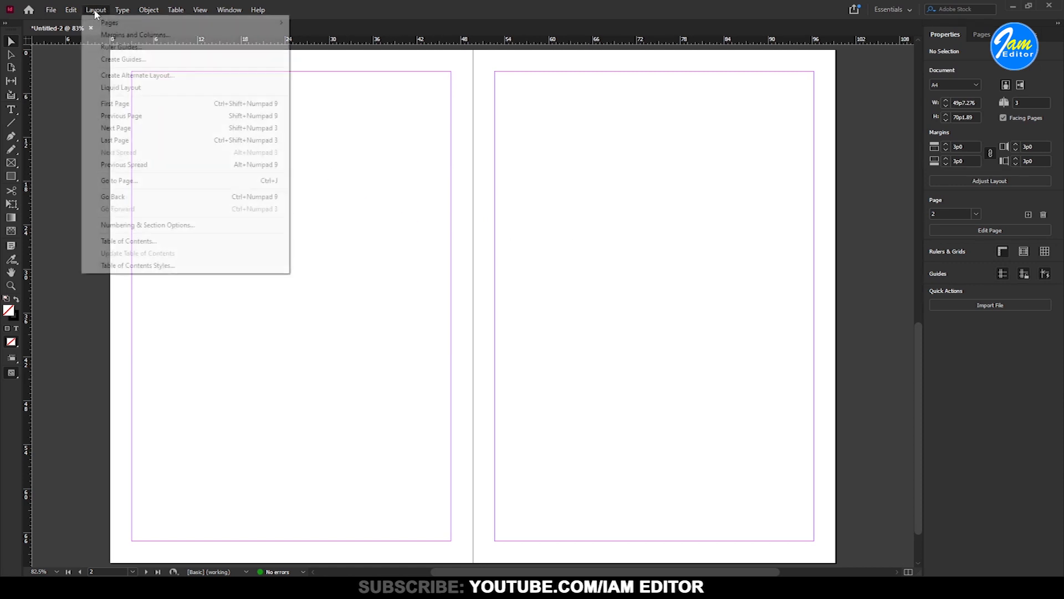
mouse_move(250, 23)
click(334, 24)
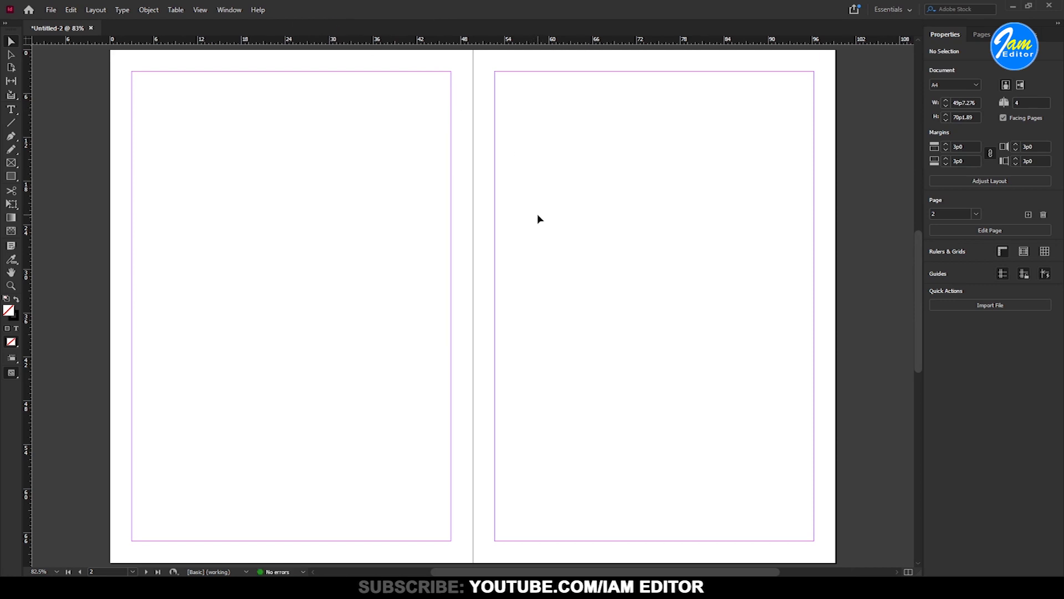
scroll(537, 219, down, 2)
scroll(537, 214, down, 6)
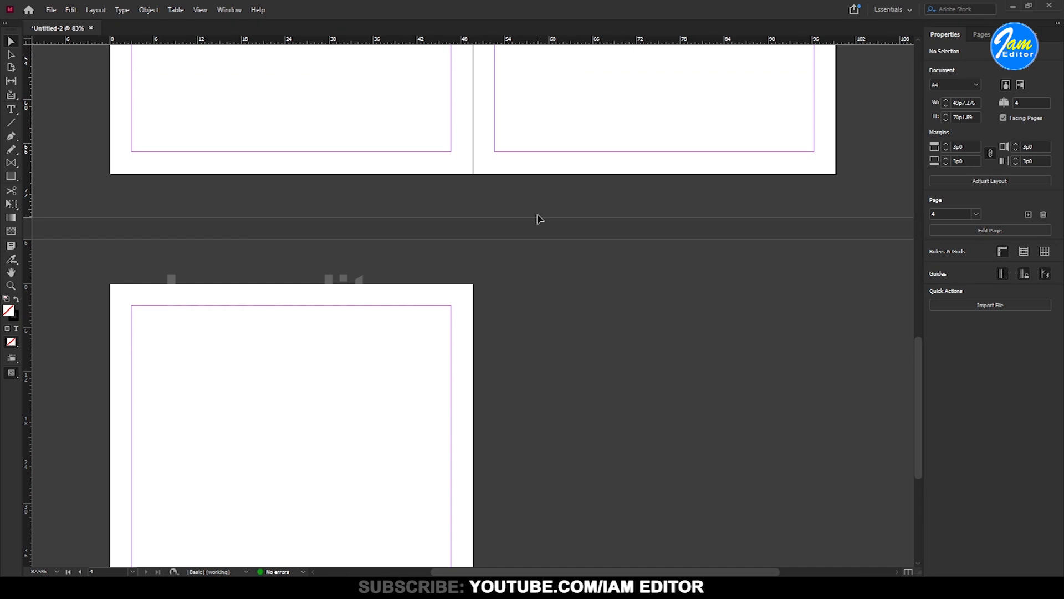
Add a fifth page to the end of the document.
key(ctrl+minus)
key(ctrl+minus)
key(ctrl+minus)
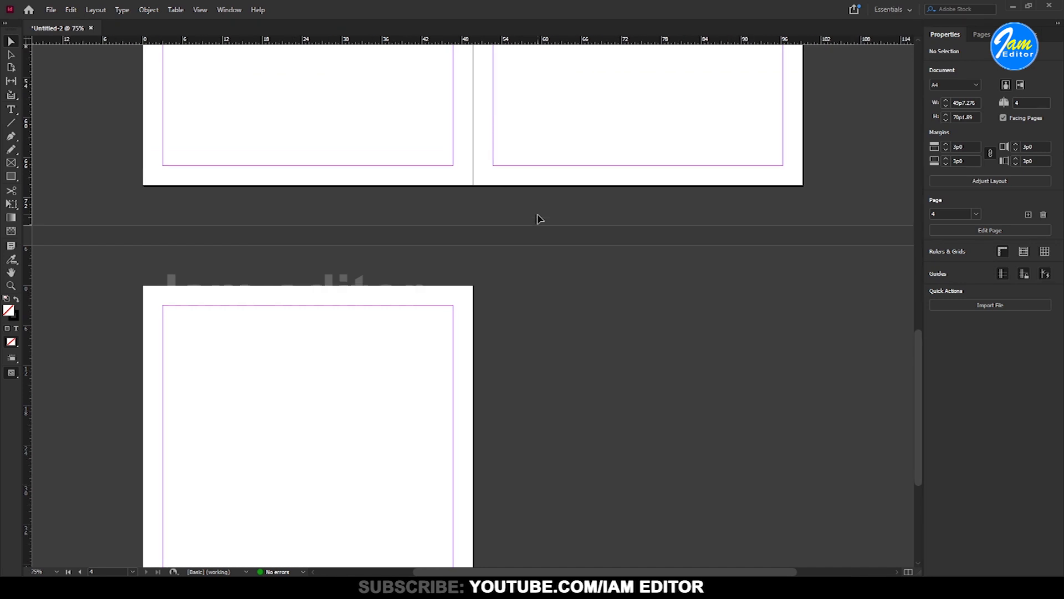
key(ctrl+minus)
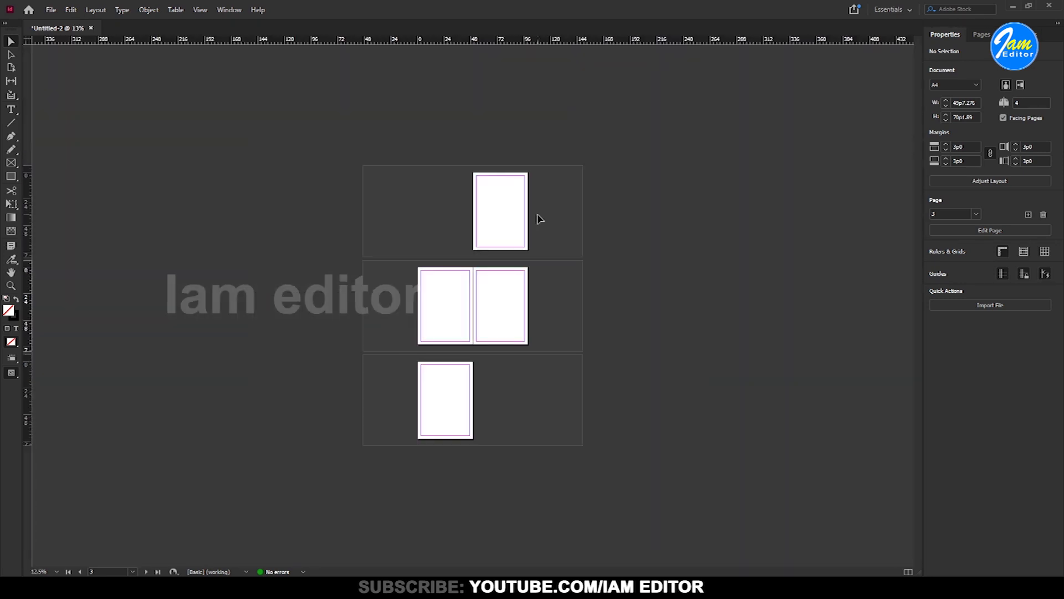
key(ctrl+equal)
click(96, 10)
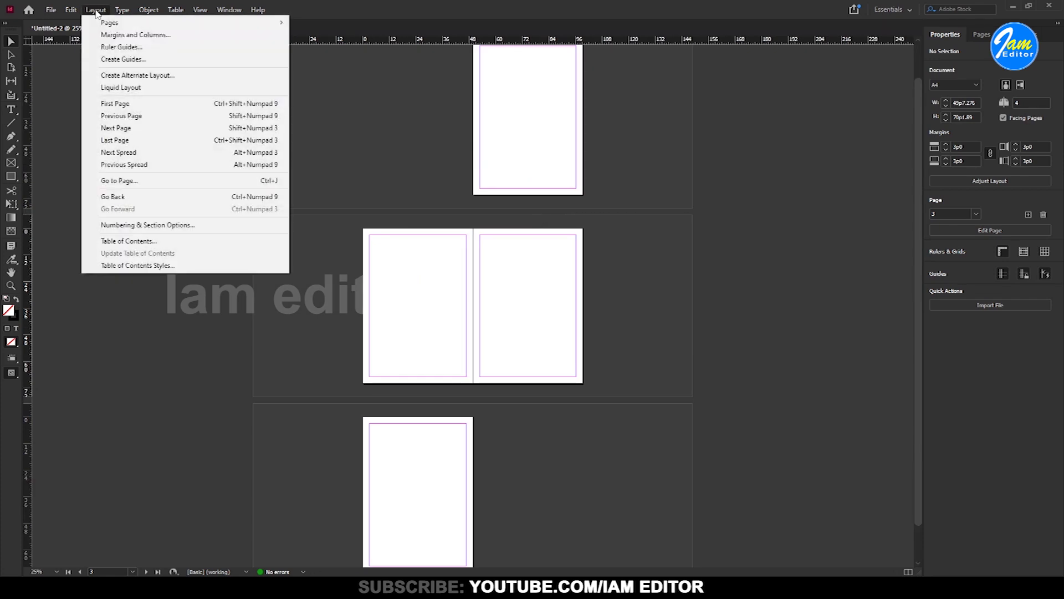
mouse_move(127, 23)
click(331, 23)
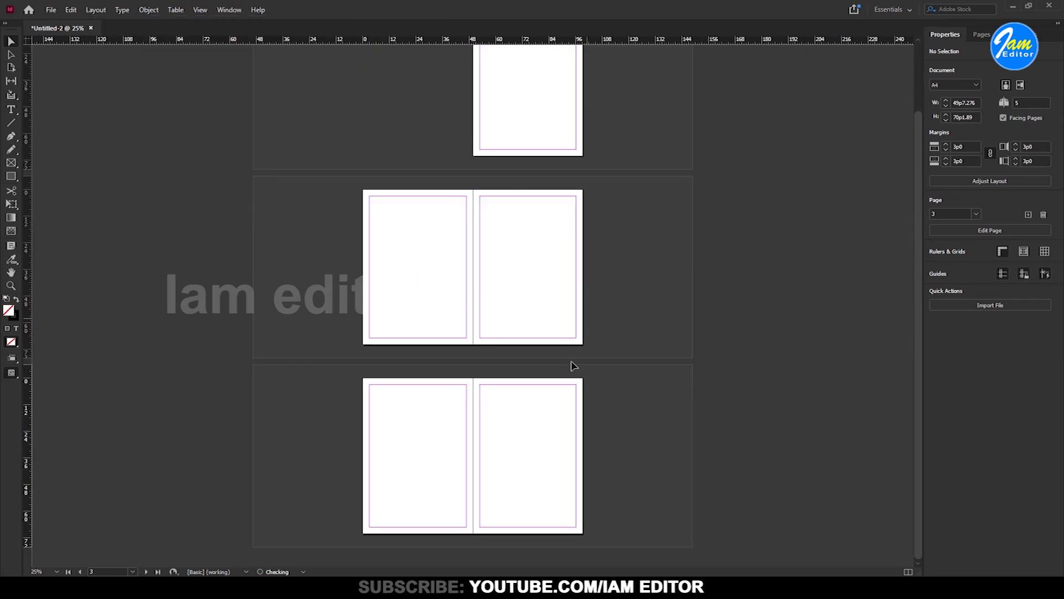
Insert 5 pages after page 5, based on A-Parent.
click(103, 11)
mouse_move(105, 24)
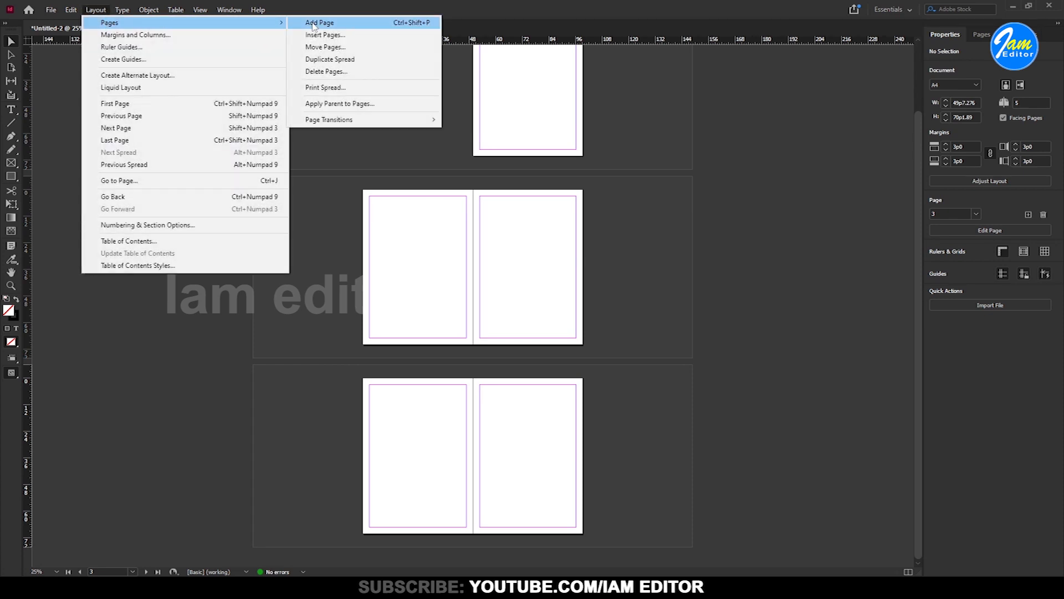
click(400, 35)
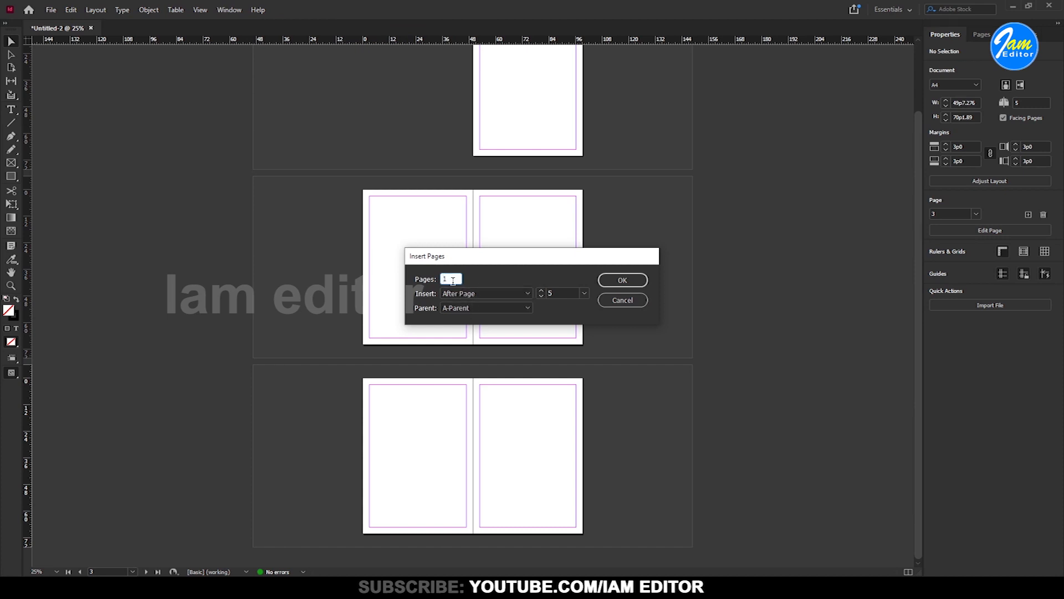
text(5)
click(558, 293)
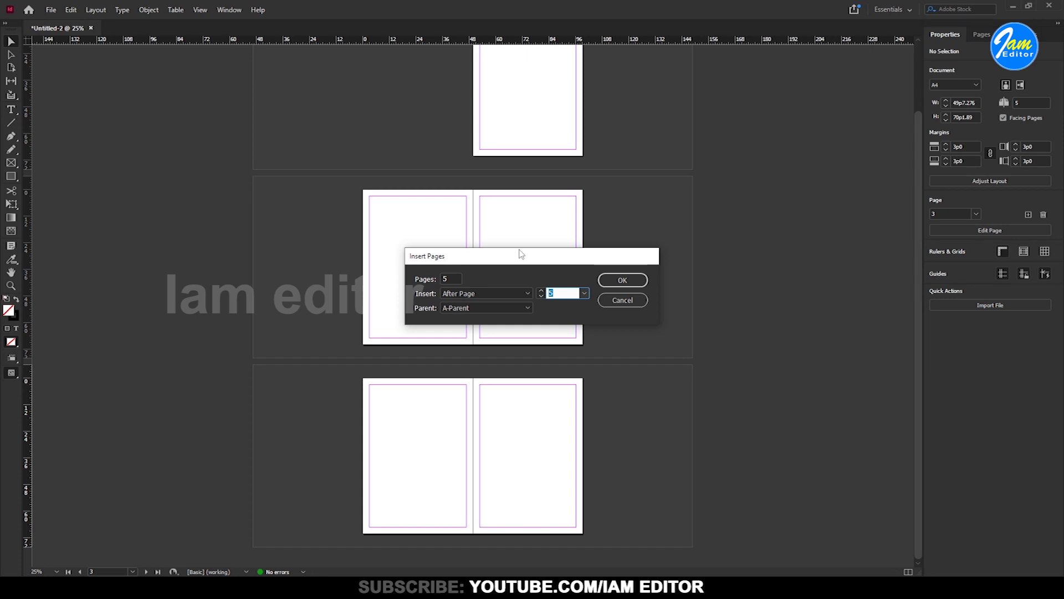
click(464, 308)
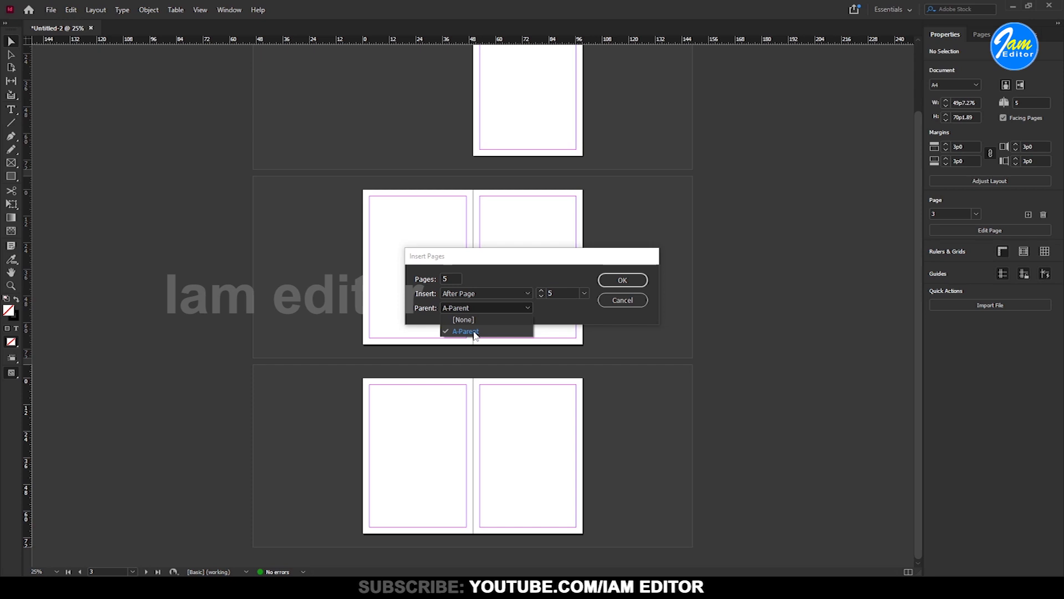
click(474, 332)
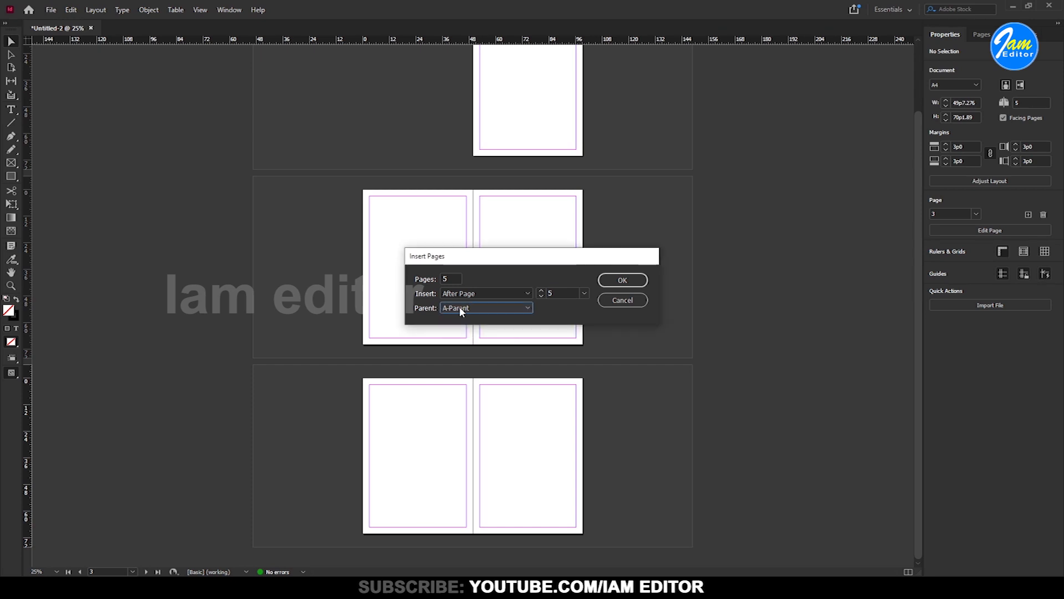
click(613, 282)
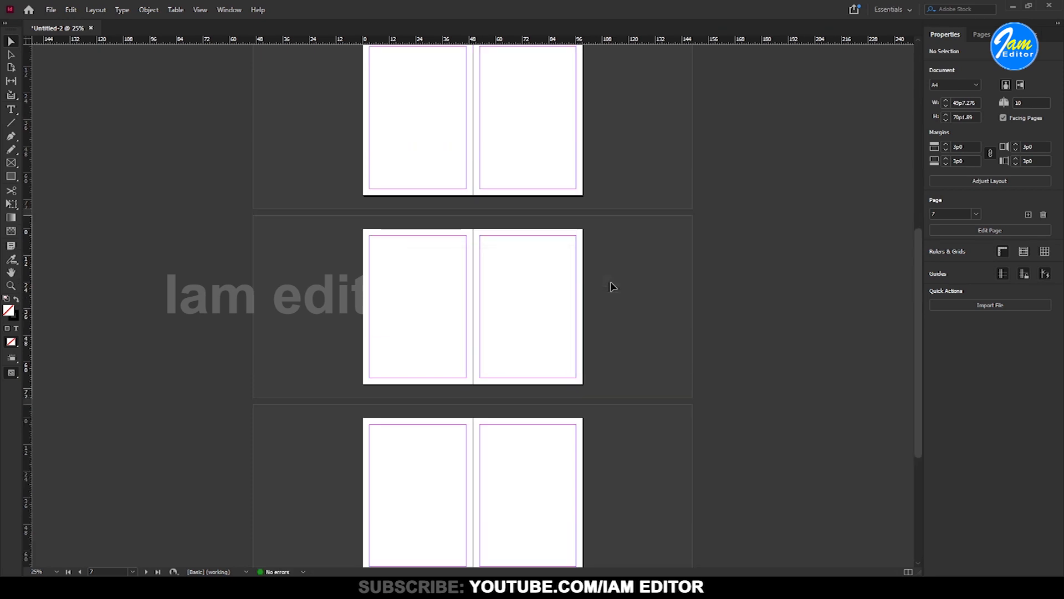
Show the document's page overview and open the A-Parent spread for editing.
click(983, 35)
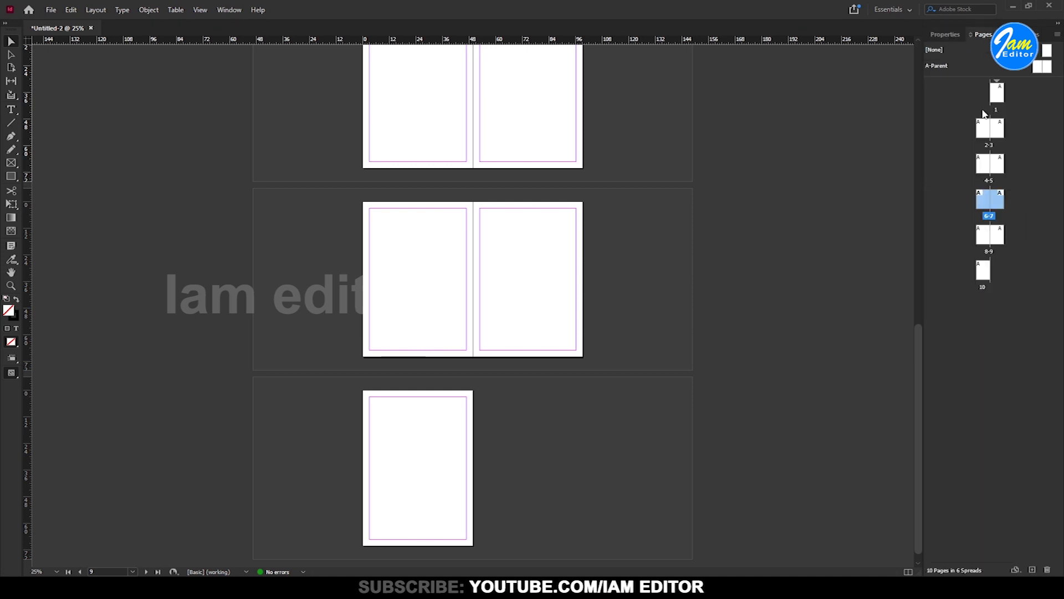
click(227, 10)
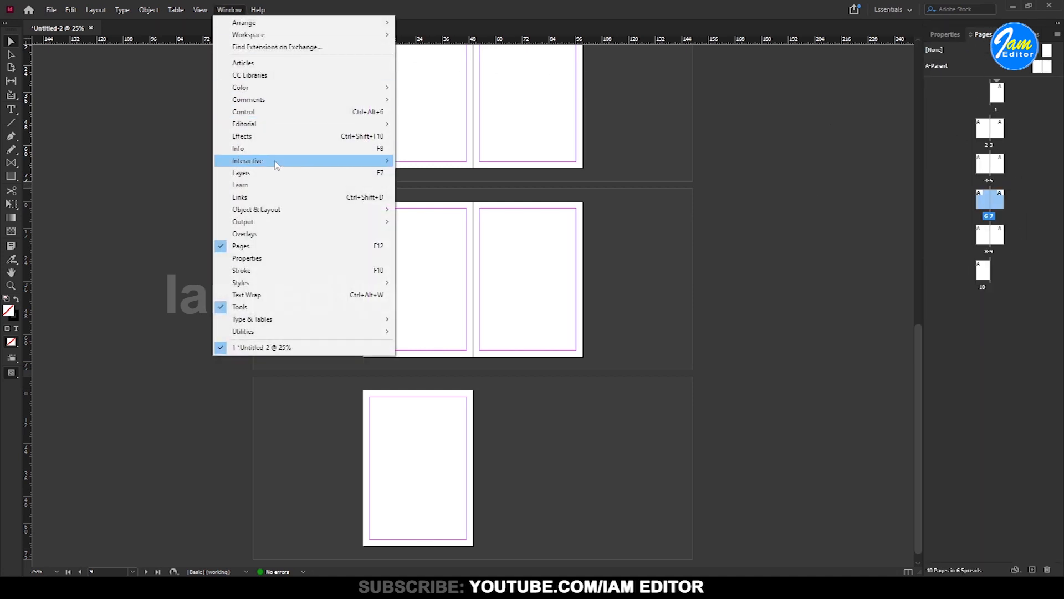
click(369, 251)
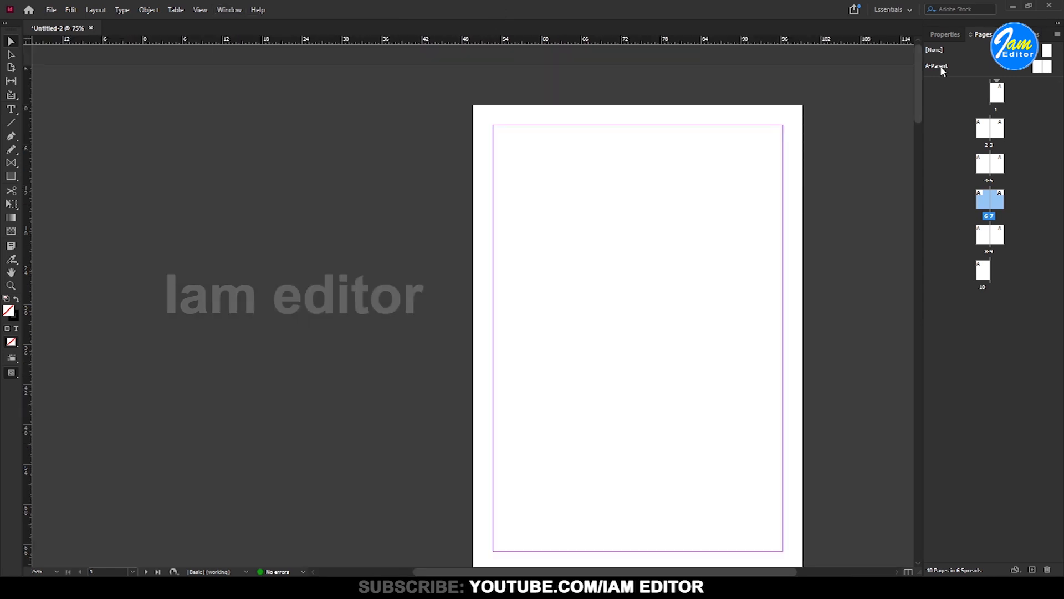
click(941, 65)
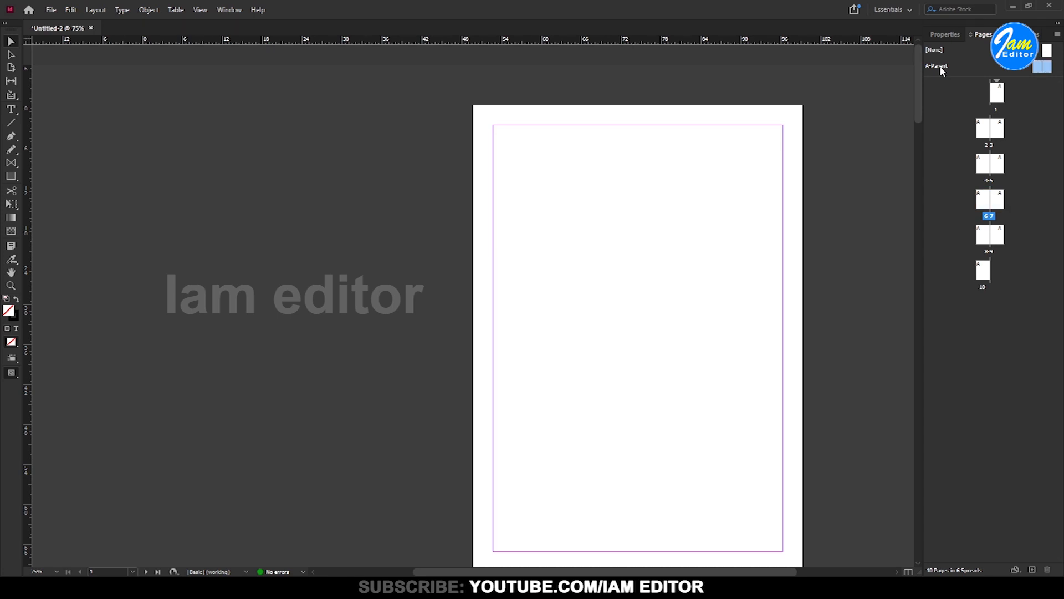
double_click(940, 65)
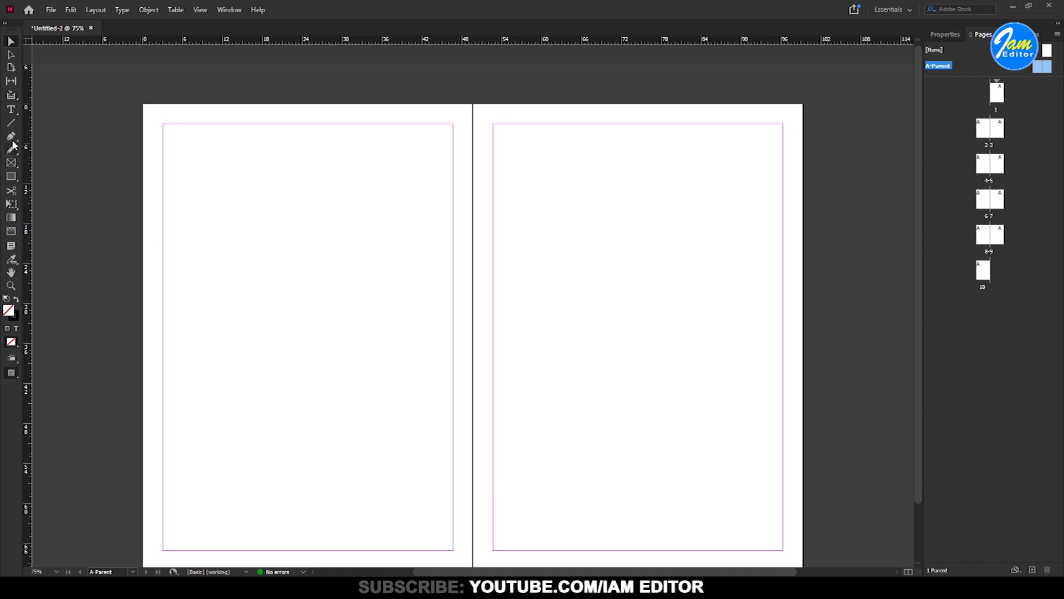
Draw a wide text frame across the upper part of the left parent page and set its font to Arial Bold.
click(11, 110)
click(13, 113)
drag(240, 322, 241, 323)
click(240, 323)
drag(174, 158, 435, 192)
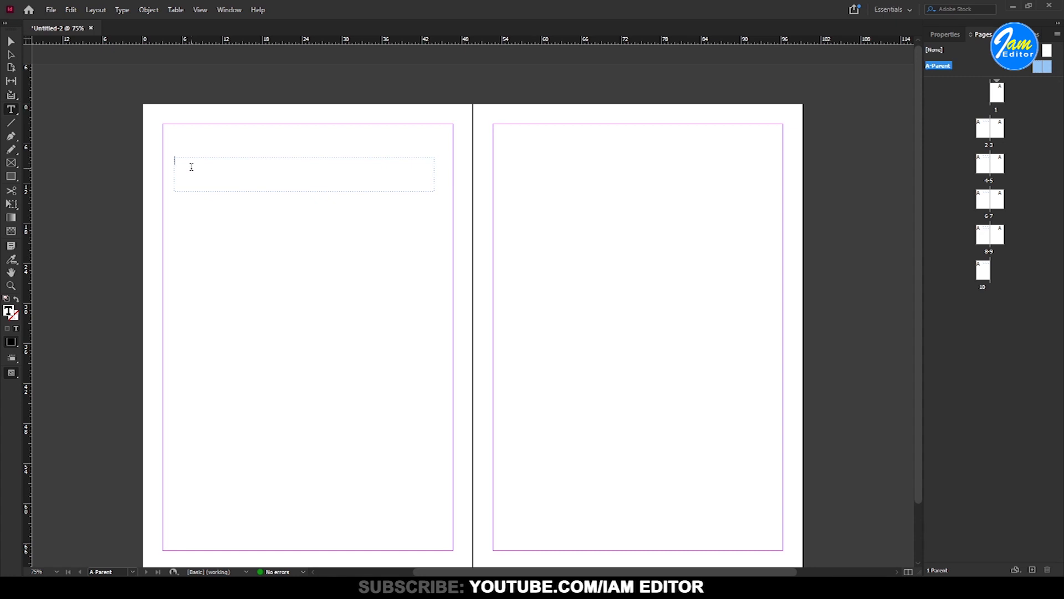
click(946, 36)
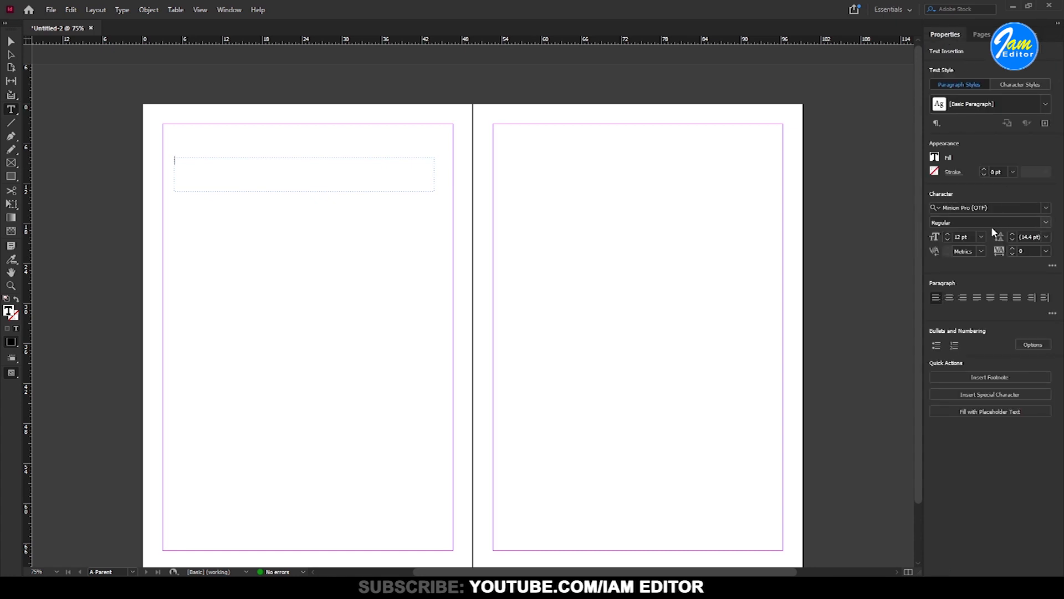
click(1046, 208)
click(816, 277)
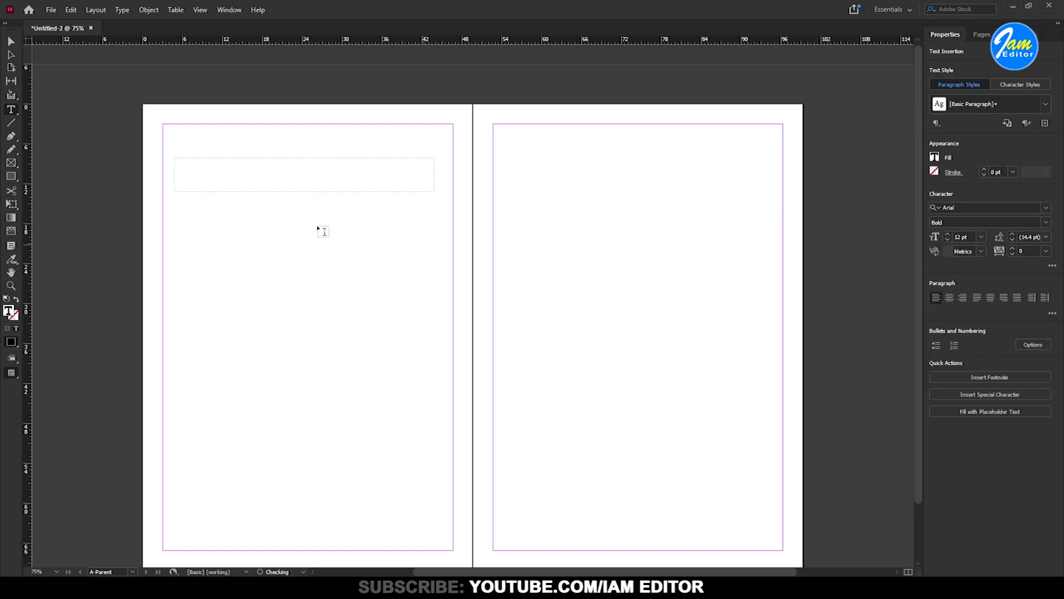
Enter the header NAMMA CHENNAI at 14 pt, shrink its frame around the text and place it in the left parent page's top margin.
text(NAMMA CHENNAI)
key(ctrl+a)
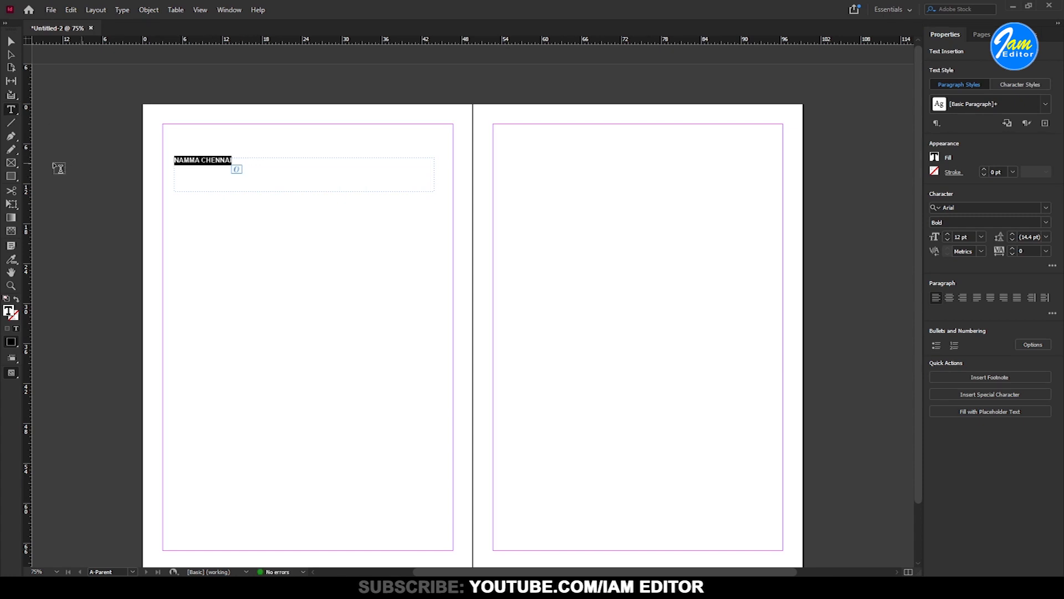
key(ctrl+shift+period)
key(Escape)
drag(434, 191, 205, 116)
click(215, 158)
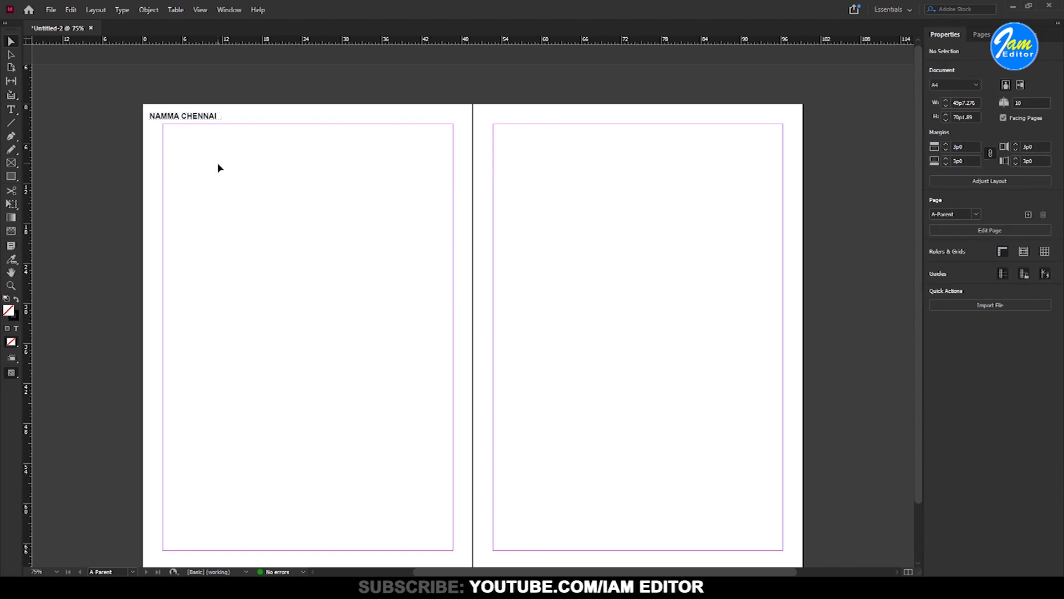
Copy the NAMMA CHENNAI header frame and place the duplicate in the right parent page's top margin.
click(212, 116)
click(71, 10)
click(89, 63)
click(71, 9)
click(88, 75)
drag(458, 317, 506, 118)
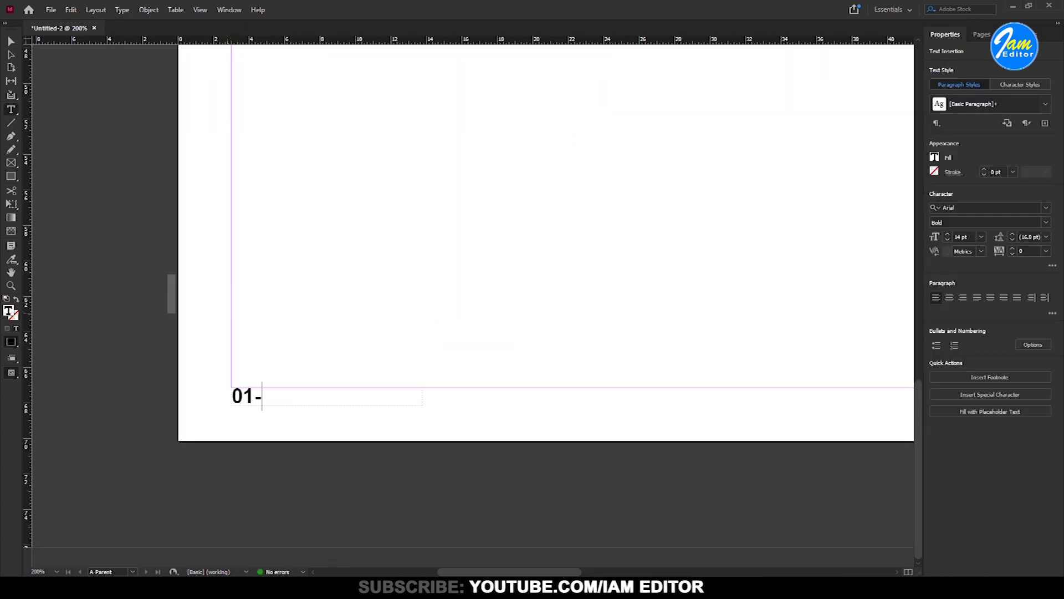
Complete the date 01-May-2023 in the left parent page's bottom margin and narrow its text frame to fit.
text(MAY)
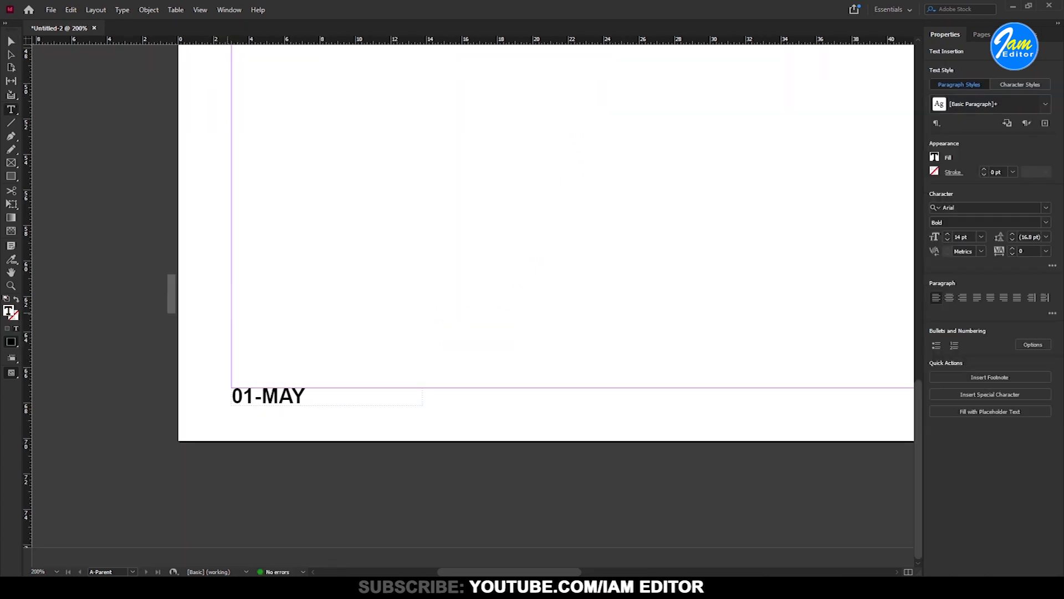
key(BackSpace)
key(BackSpace)
text(ay-2023)
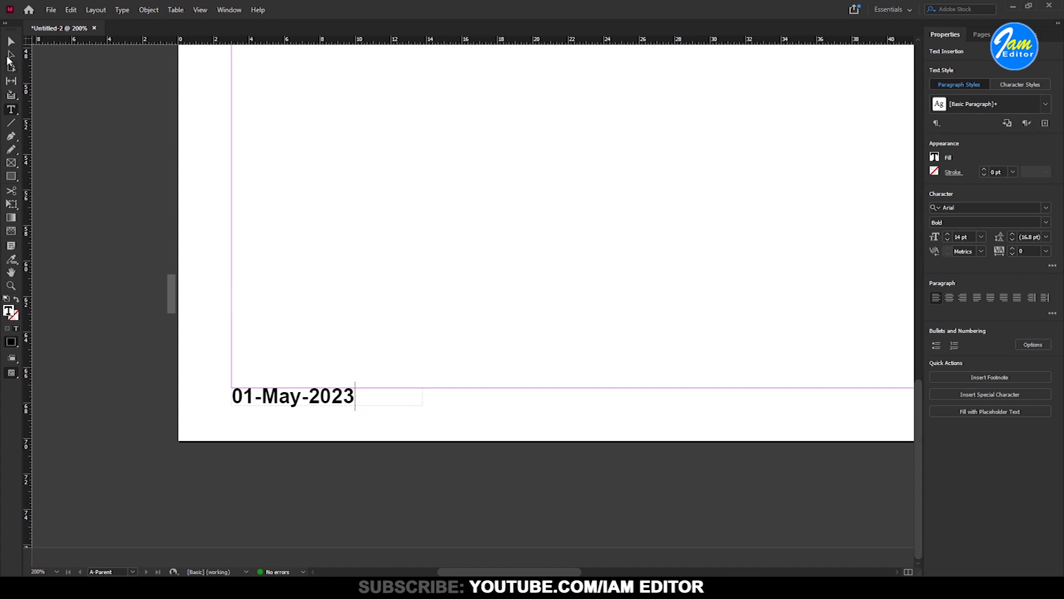
key(Escape)
drag(425, 405, 358, 405)
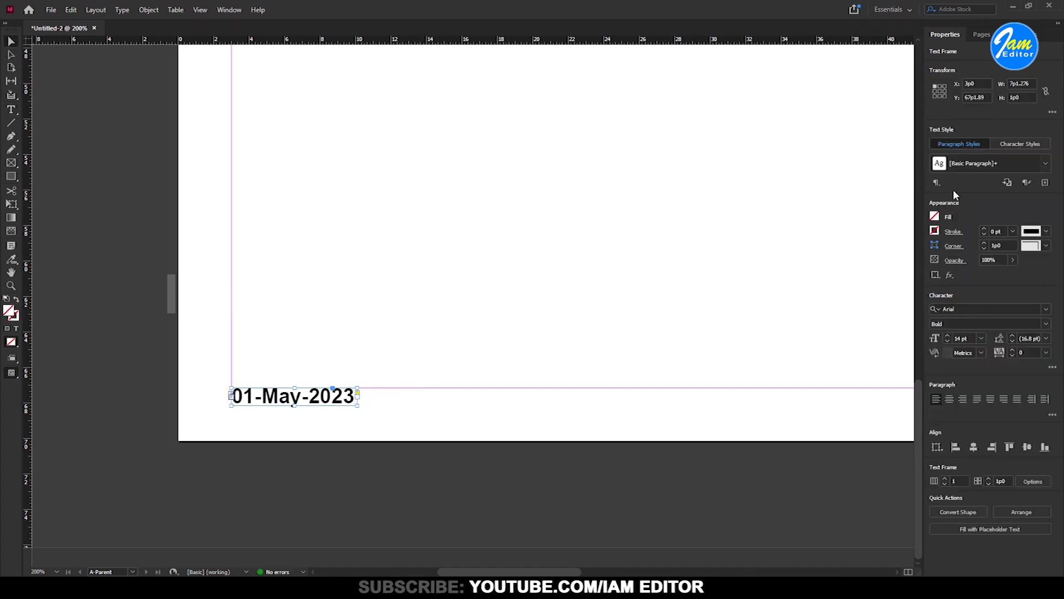
Set the font style of the whole 01-May-2023 date text to Arial Narrow.
triple_click(270, 398)
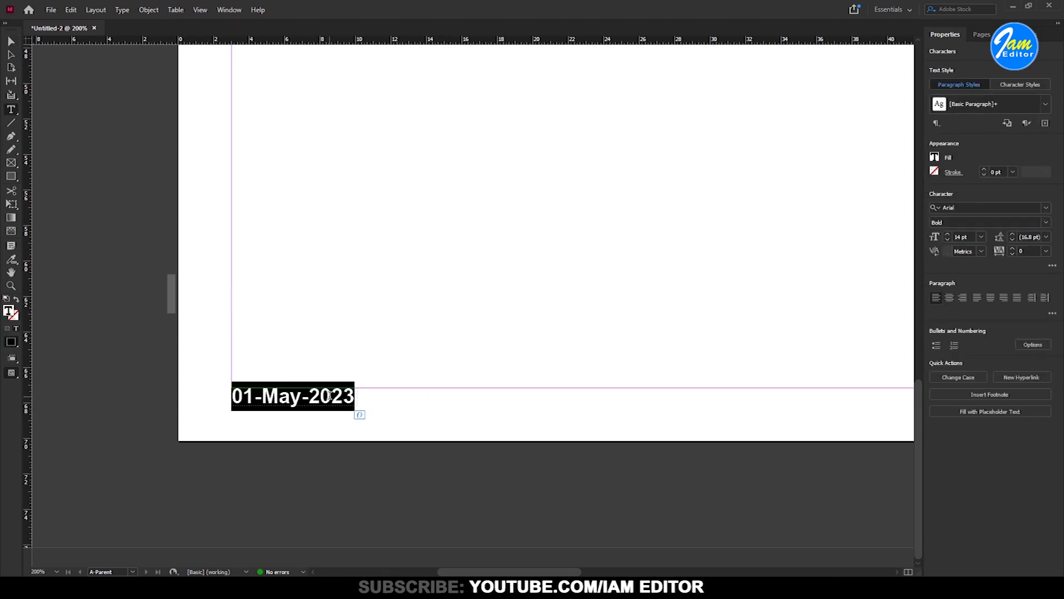
click(1047, 222)
click(963, 231)
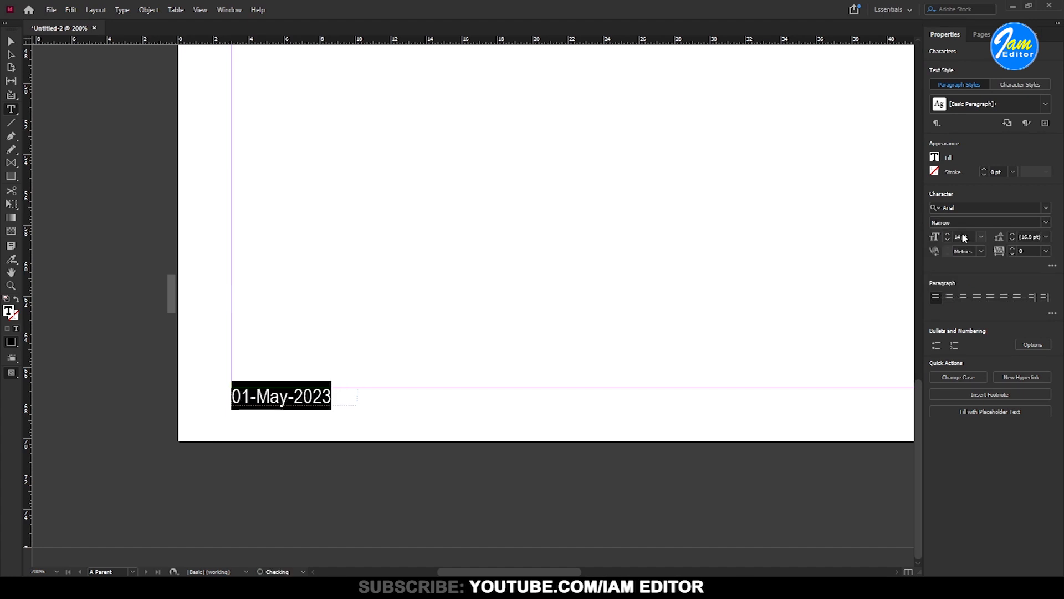
Copy the 01-May-2023 date frame and place the duplicate in the right parent page's bottom margin.
click(11, 41)
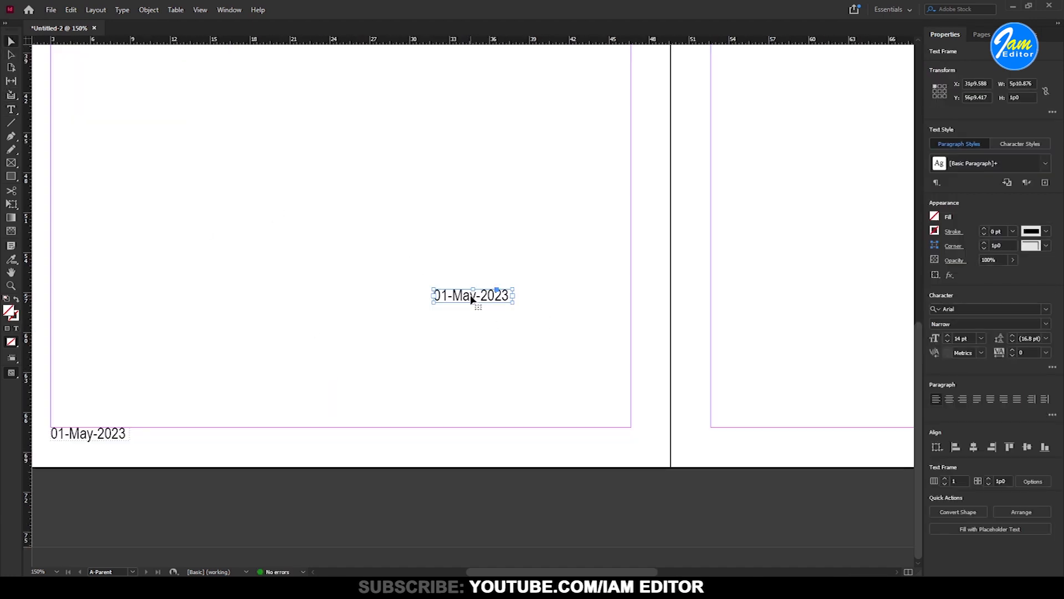
drag(471, 295, 750, 438)
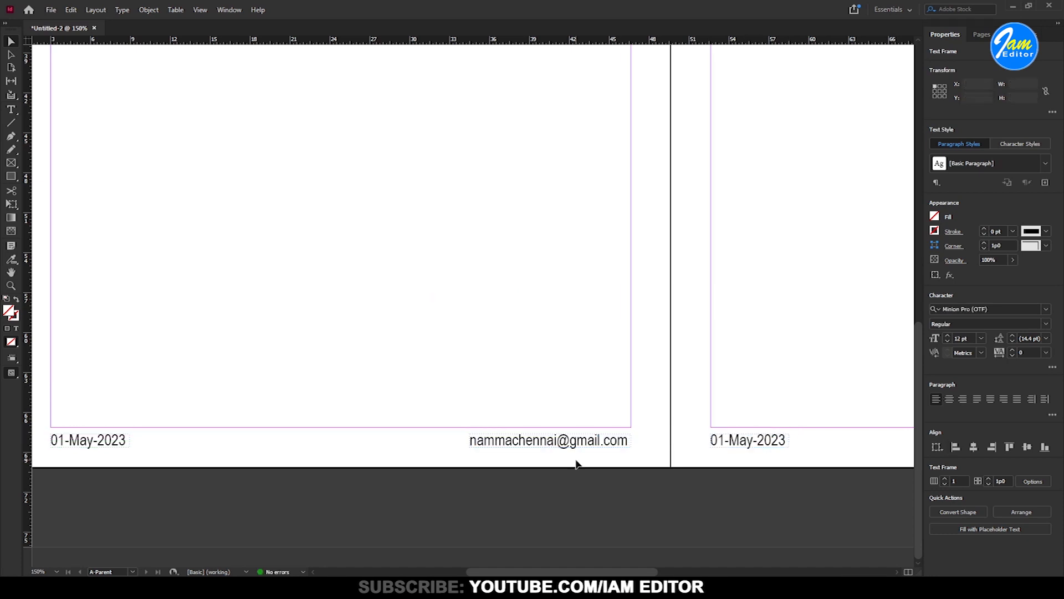
Copy the e-mail address frame and place the duplicate in the right parent page's bottom margin, ending at the outer margin guide.
click(577, 464)
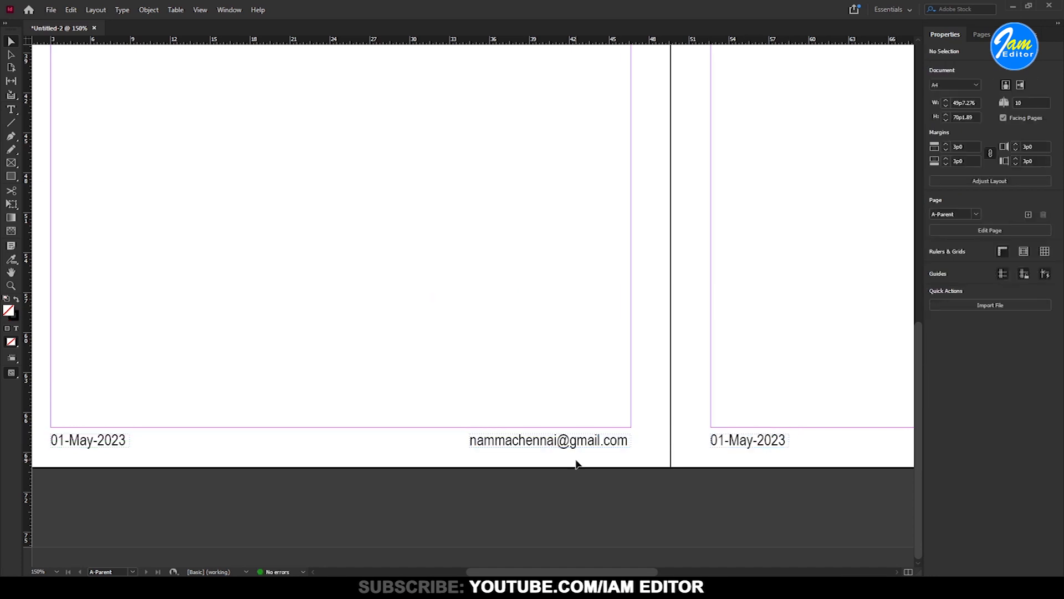
click(590, 443)
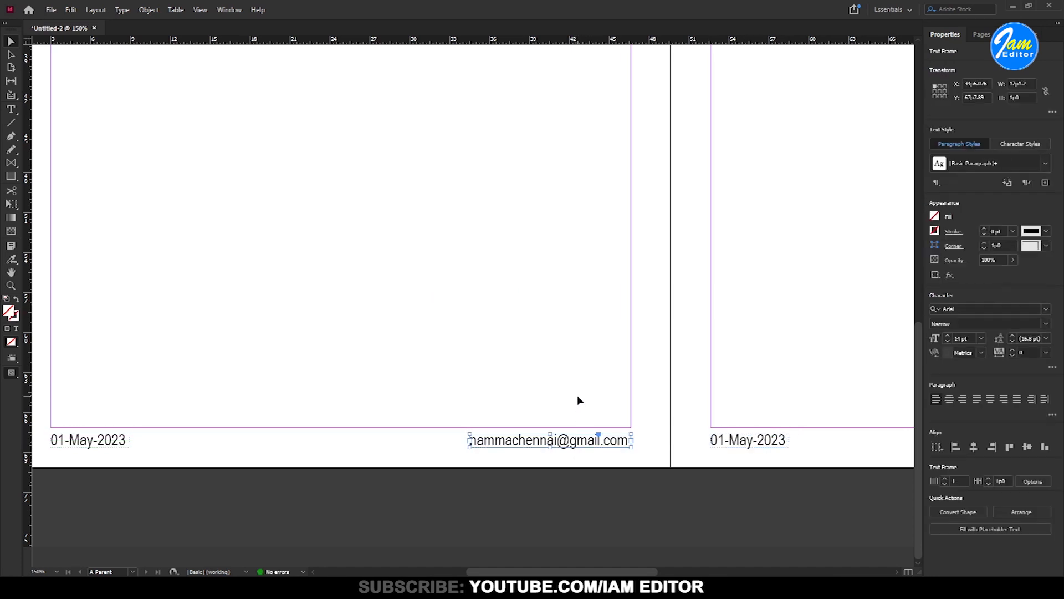
key(ctrl+c)
key(ctrl+v)
drag(505, 369, 158, 360)
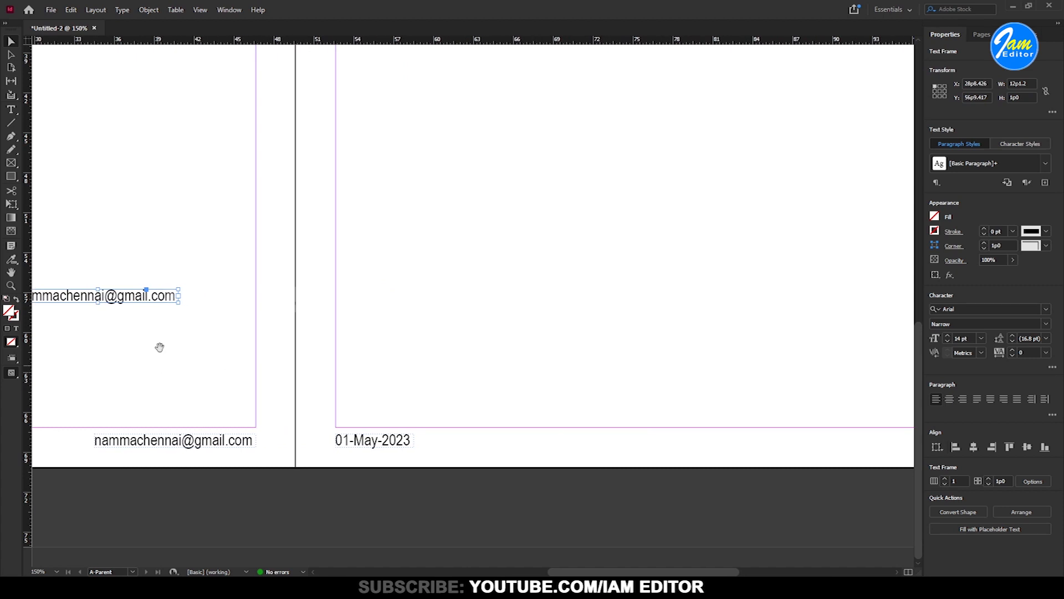
drag(123, 295, 791, 371)
drag(746, 314, 273, 315)
drag(283, 368, 362, 441)
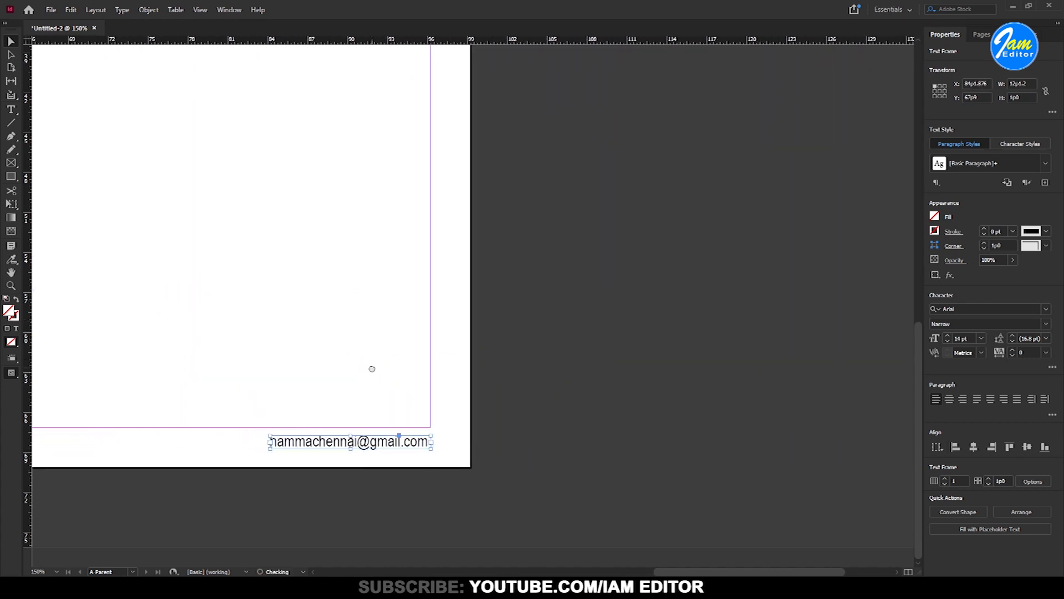
Replace the number 1 in the left parent page's footer with the Current Page Number marker.
drag(370, 368, 444, 376)
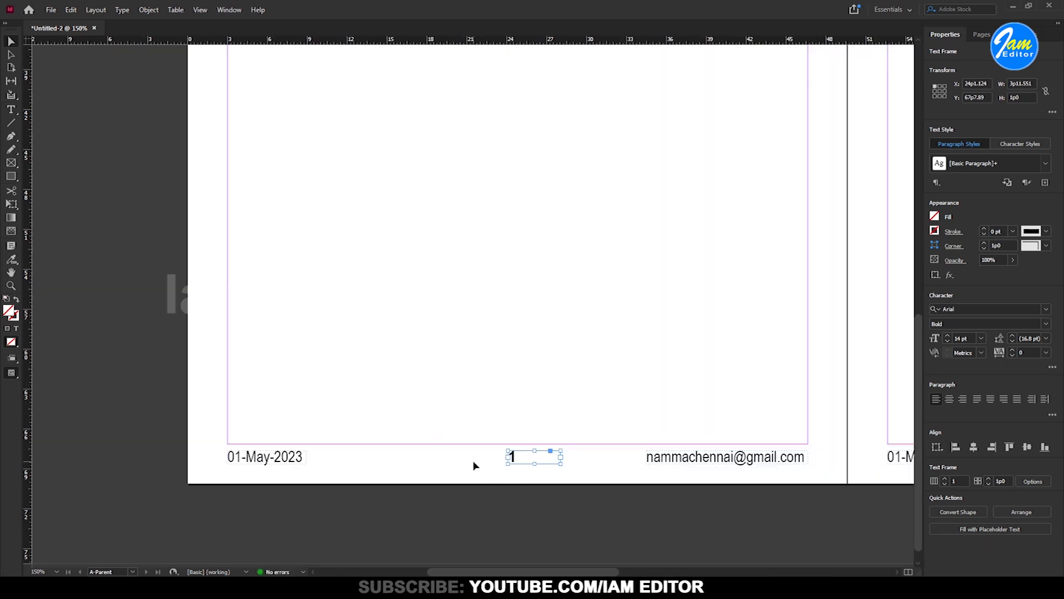
click(474, 461)
drag(529, 368, 325, 266)
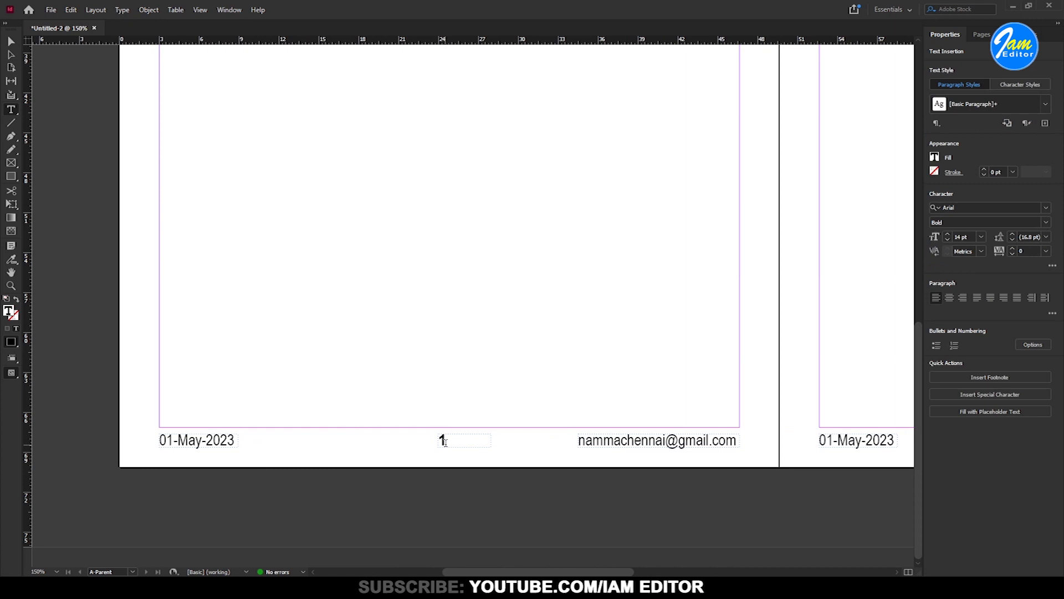
drag(445, 442, 424, 446)
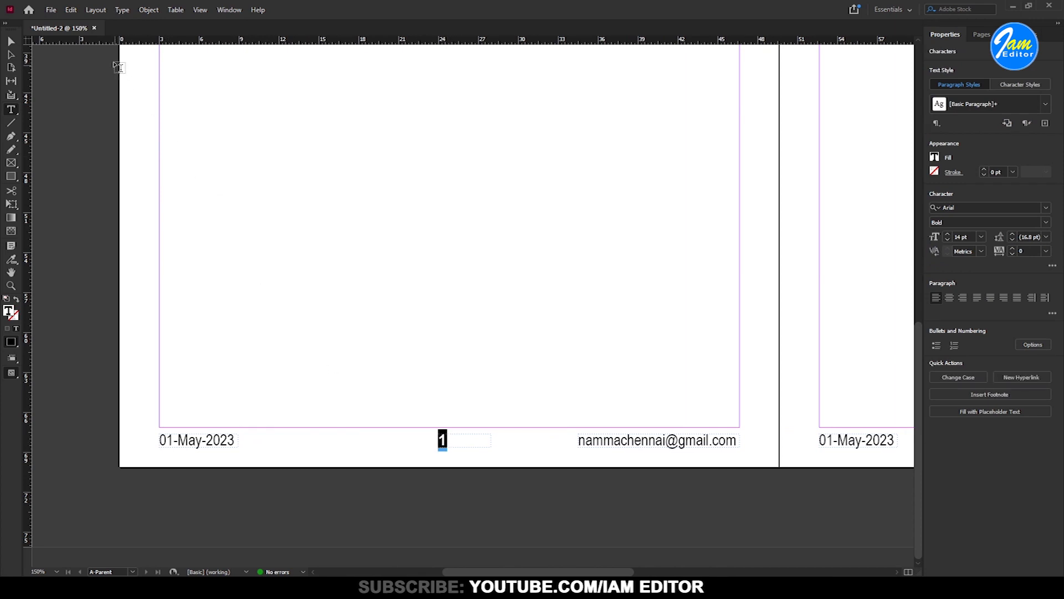
click(122, 10)
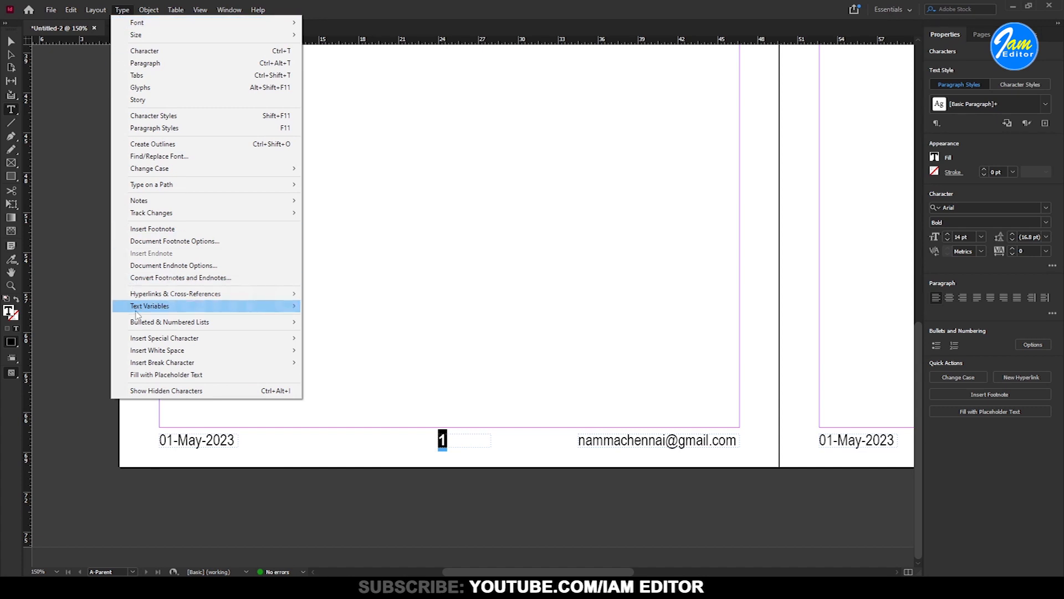
mouse_move(146, 342)
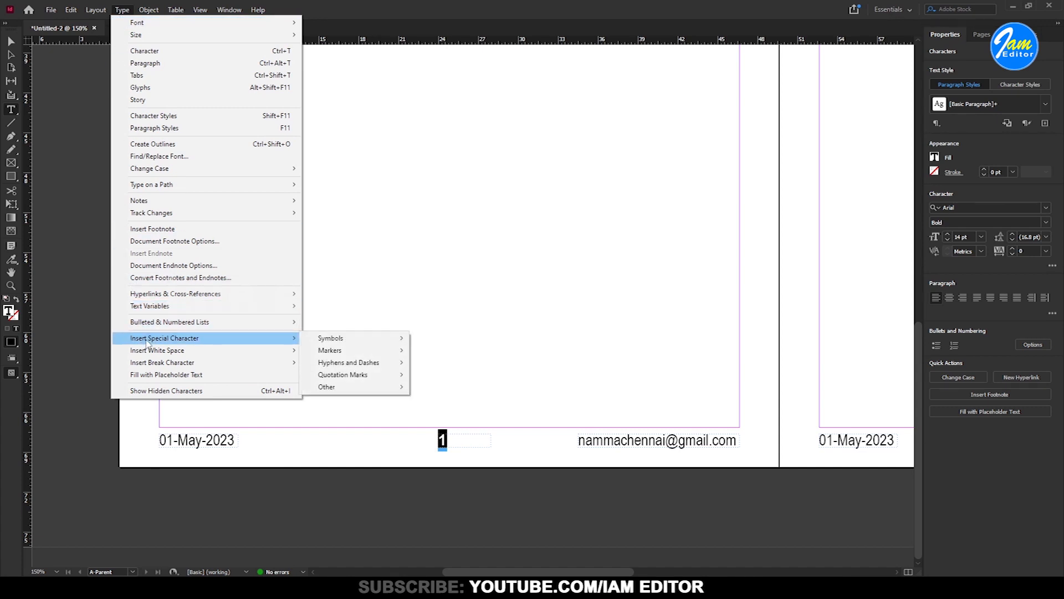
mouse_move(368, 351)
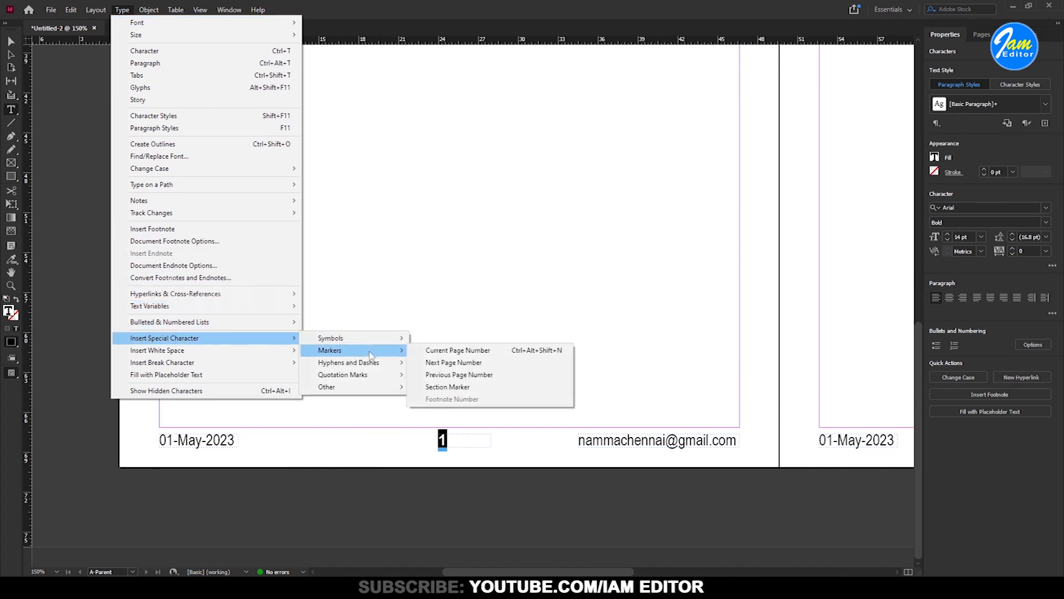
click(499, 351)
Select the A in the left parent page's footer and insert a page number marker over it again.
drag(452, 438, 422, 439)
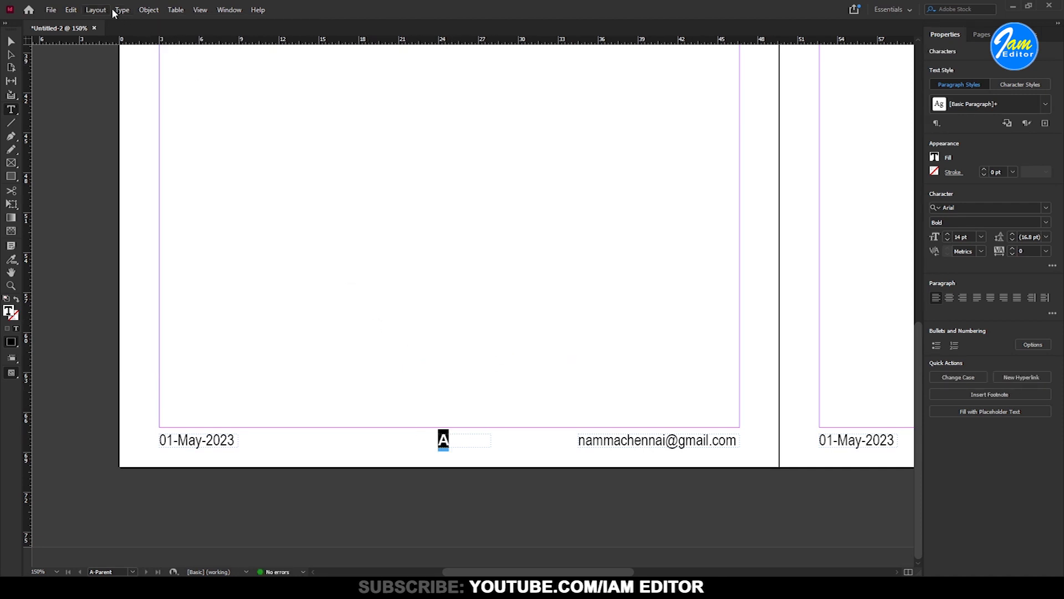
click(122, 10)
mouse_move(185, 342)
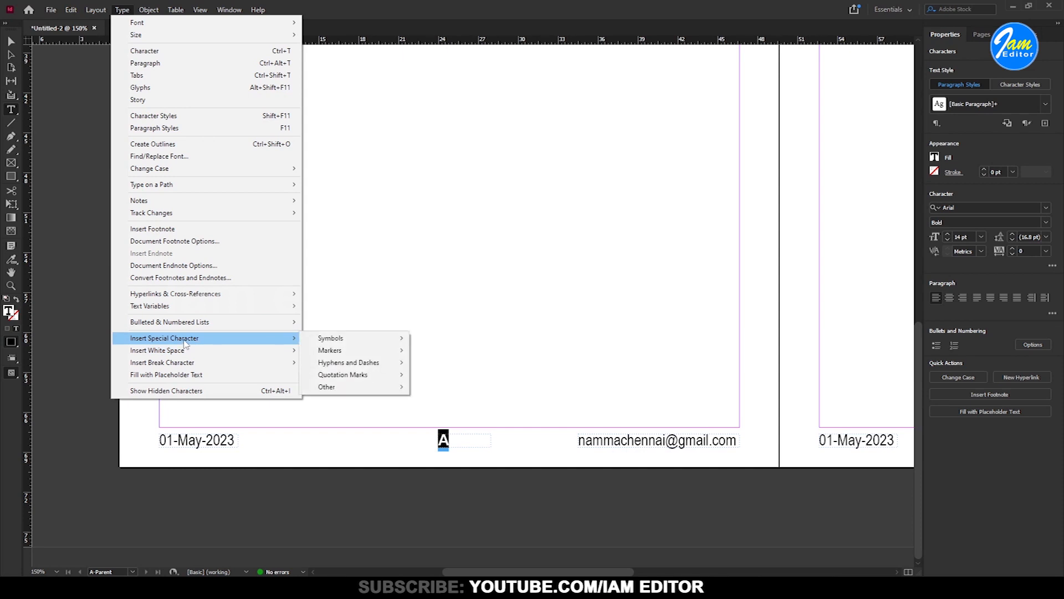
mouse_move(354, 351)
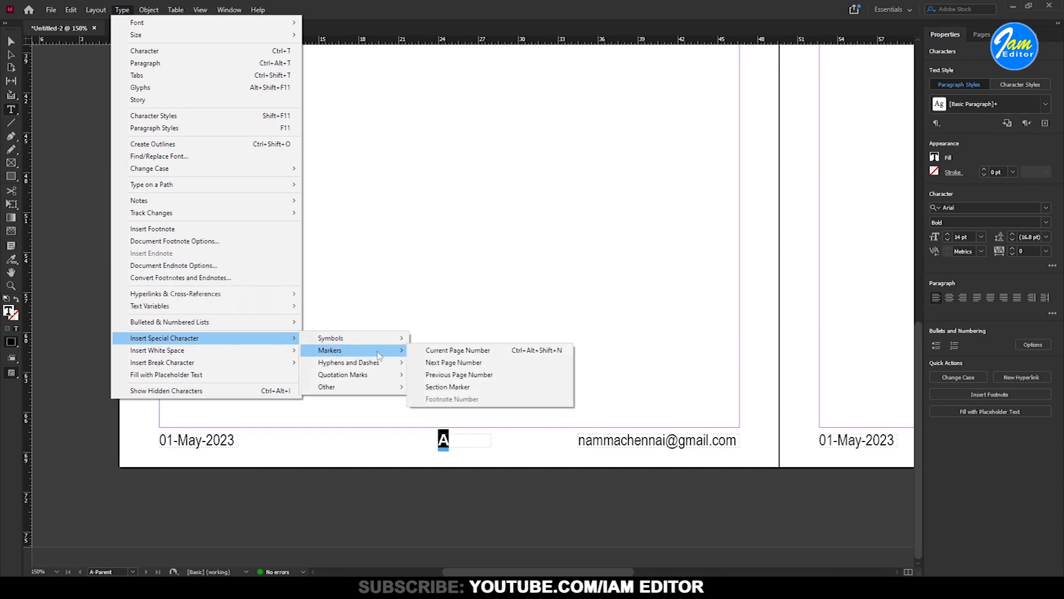
click(464, 362)
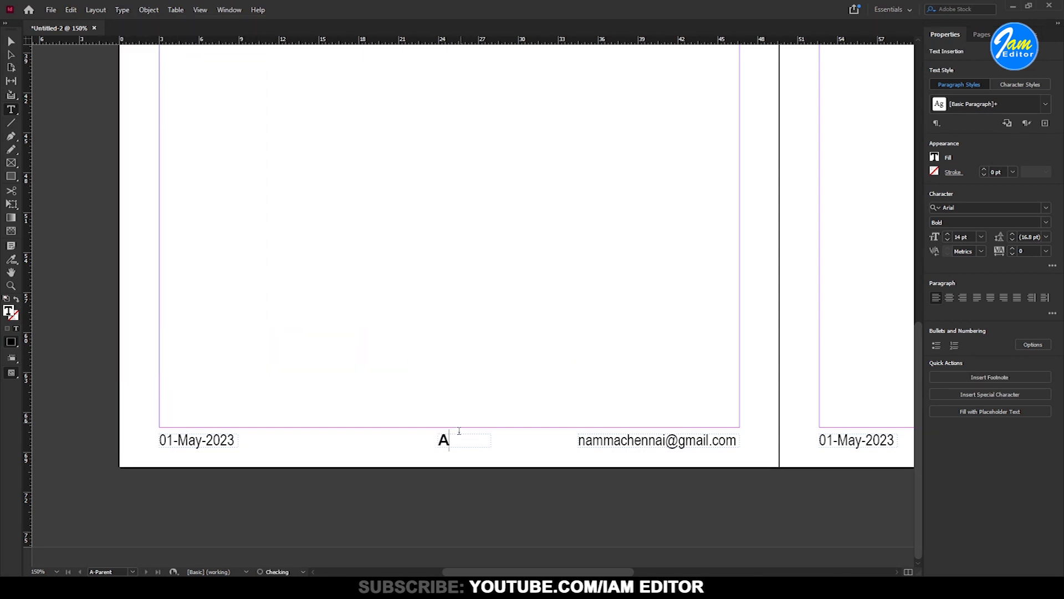
Copy the page number frame and place the duplicate in the middle of the right parent page's bottom margin.
click(11, 41)
drag(373, 342, 543, 512)
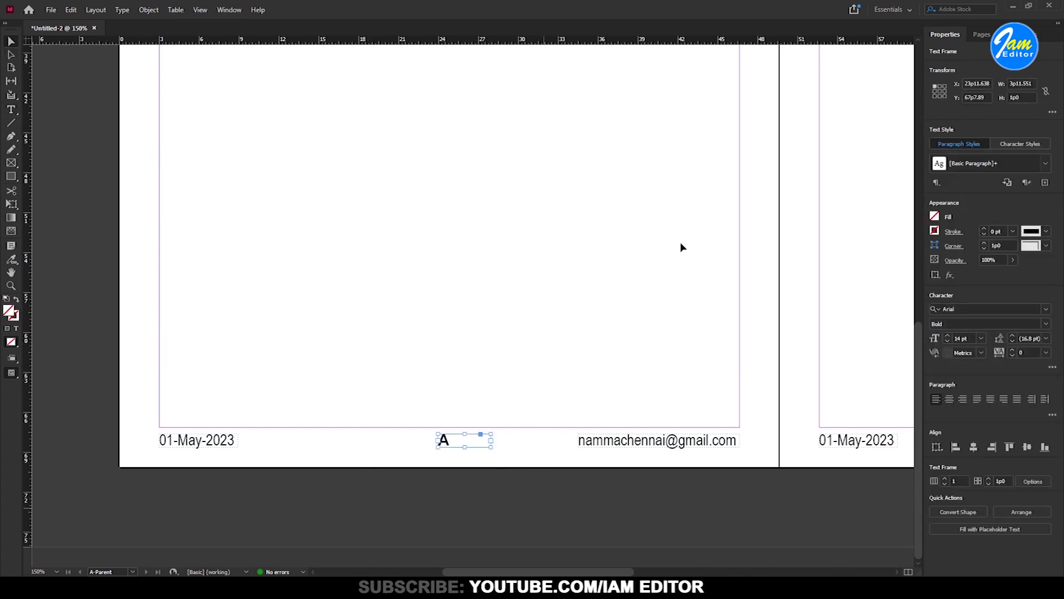
key(ctrl+c)
key(ctrl+v)
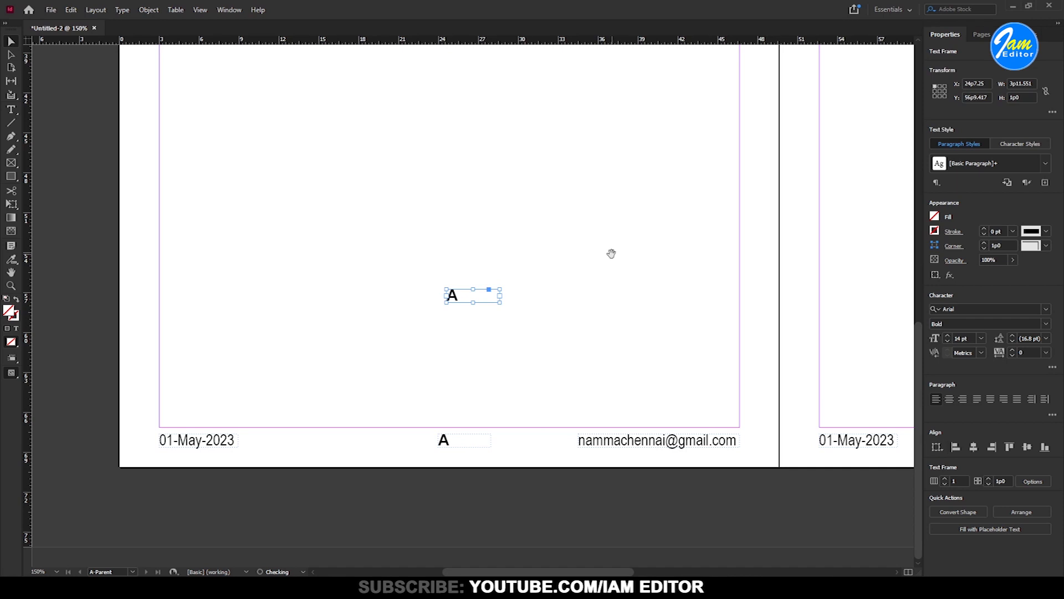
drag(611, 252, 368, 232)
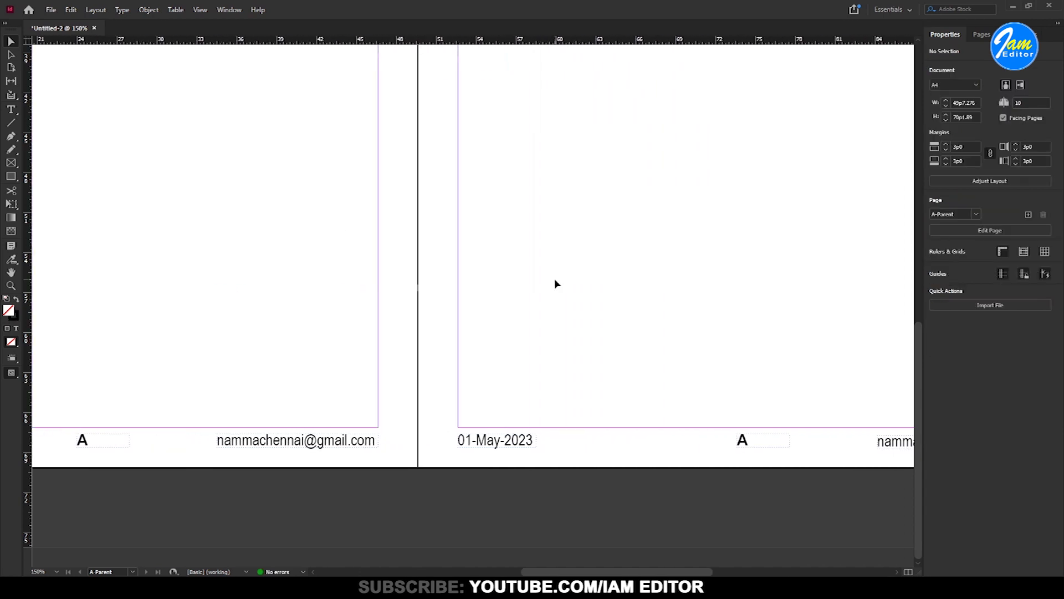
Review the whole A-Parent spread, open page 5, and check the headers, footers and page numbers on document pages 1 to 5.
key(ctrl+minus)
key(ctrl+minus)
key(ctrl+minus)
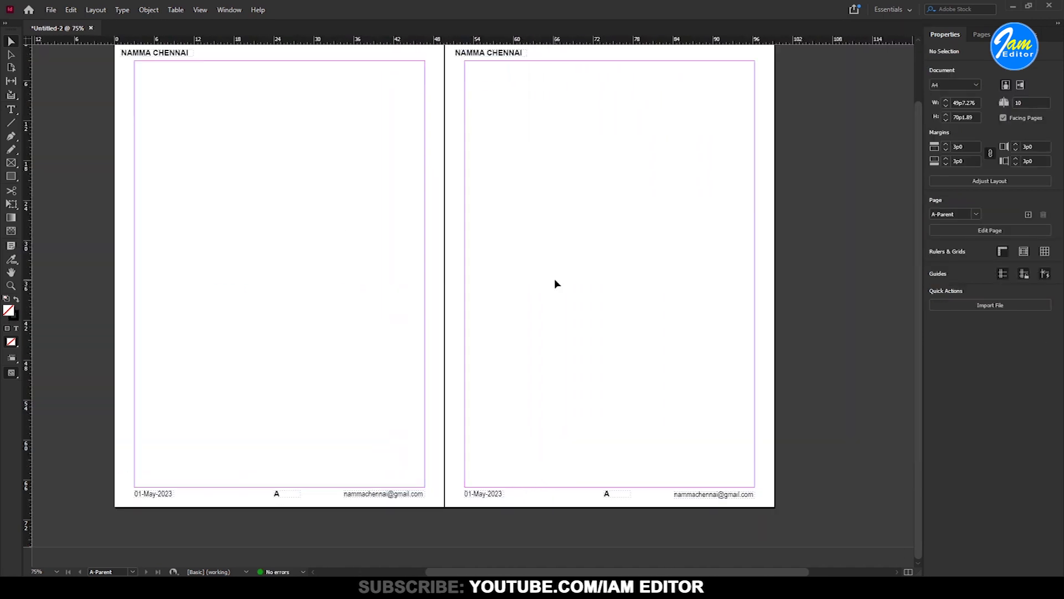
key(ctrl+minus)
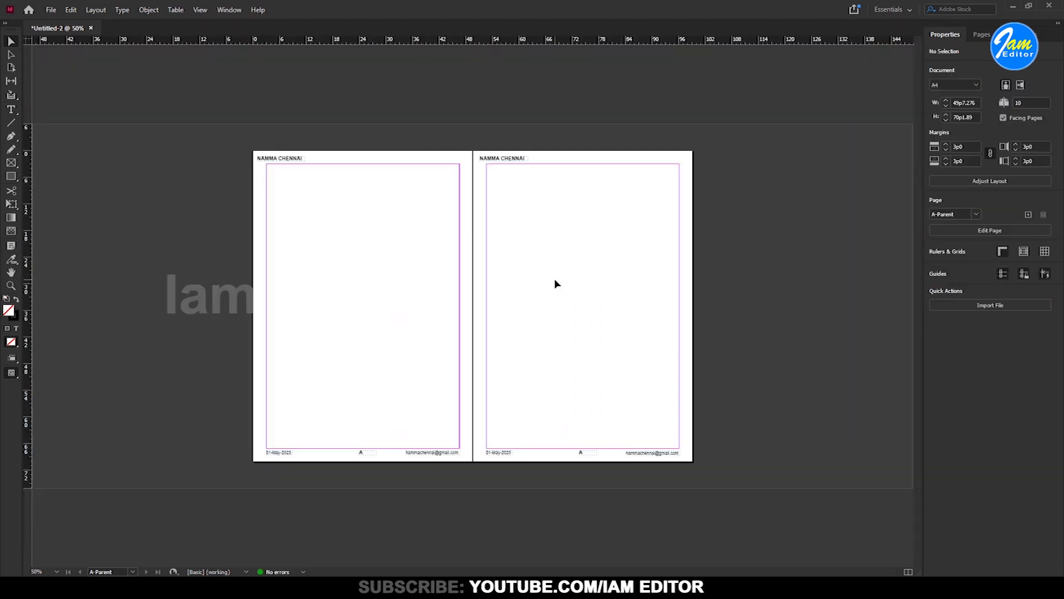
key(ctrl+equal)
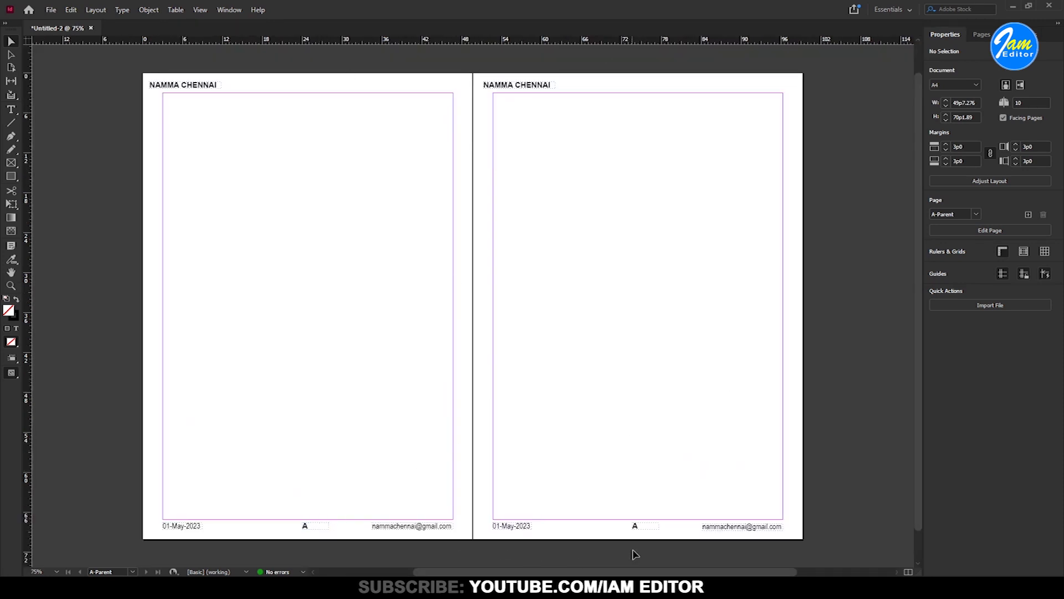
click(981, 35)
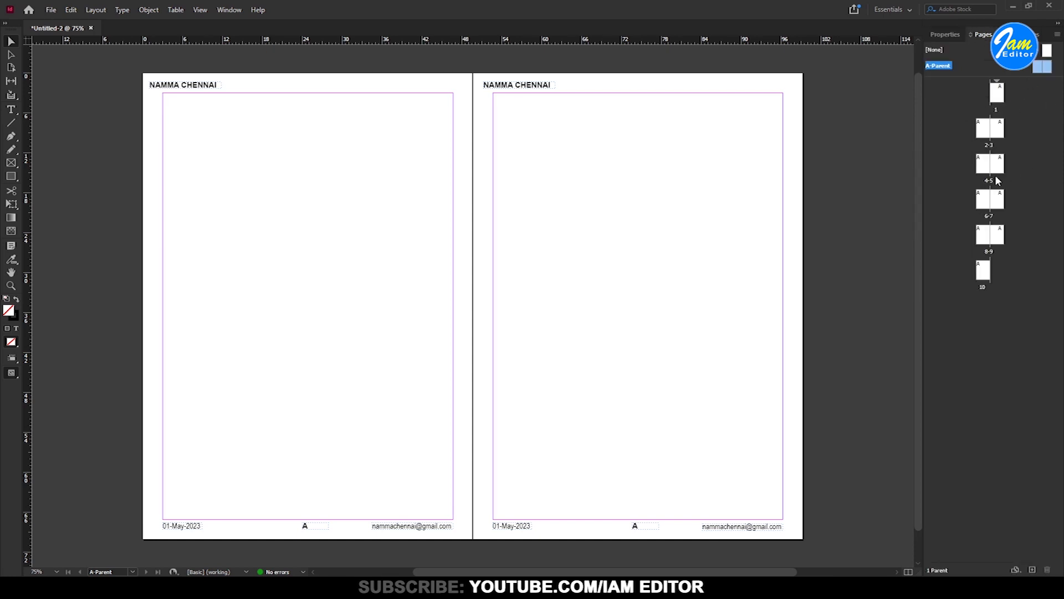
double_click(998, 166)
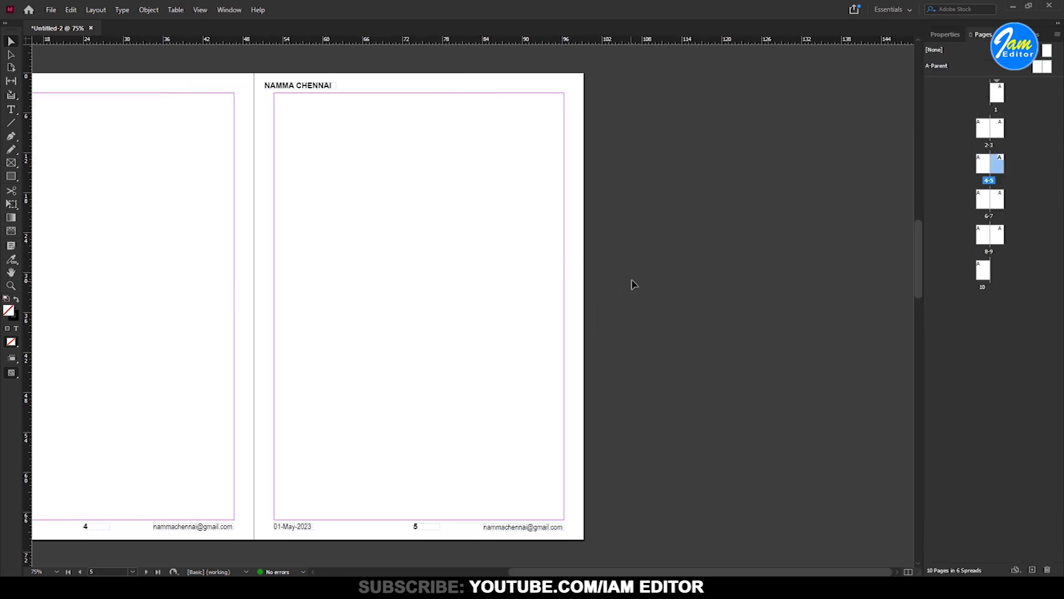
drag(355, 181, 551, 295)
drag(539, 82, 547, 451)
drag(546, 189, 536, 447)
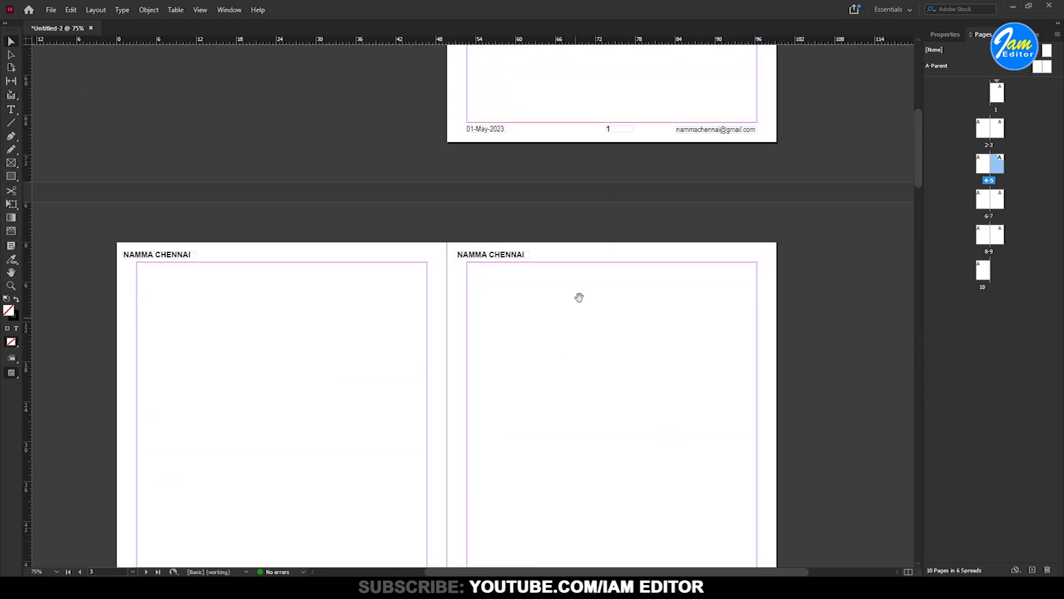
drag(585, 251, 586, 389)
mouse_move(588, 208)
mouse_down()
mouse_move(599, 447)
mouse_move(591, 200)
mouse_up()
scroll(617, 299, down, 10)
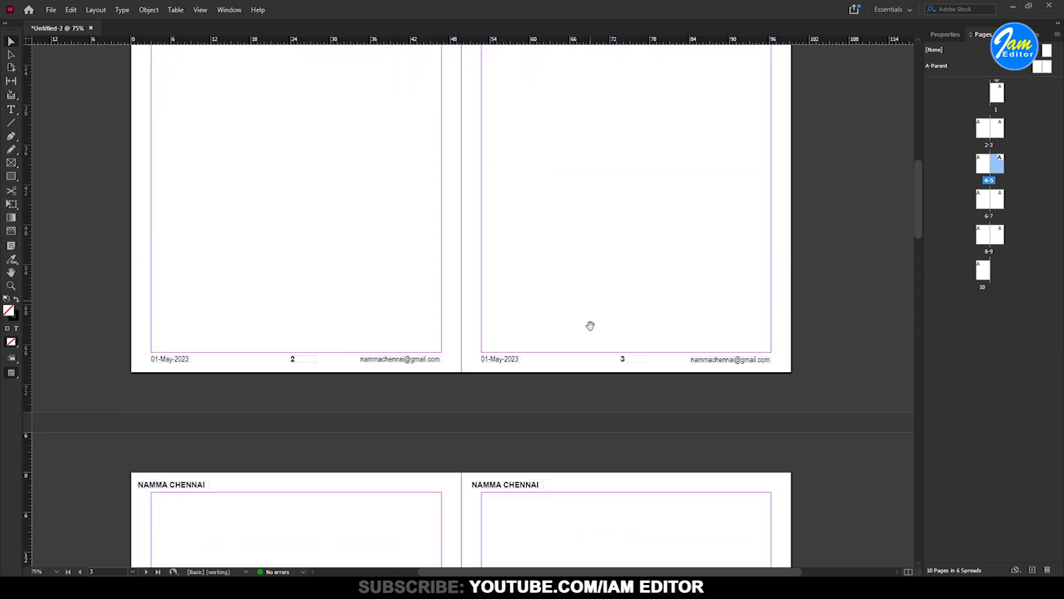
drag(616, 422, 624, 341)
Try to select the parent header and footer items directly on spreads 4-5 and 2-3.
click(992, 352)
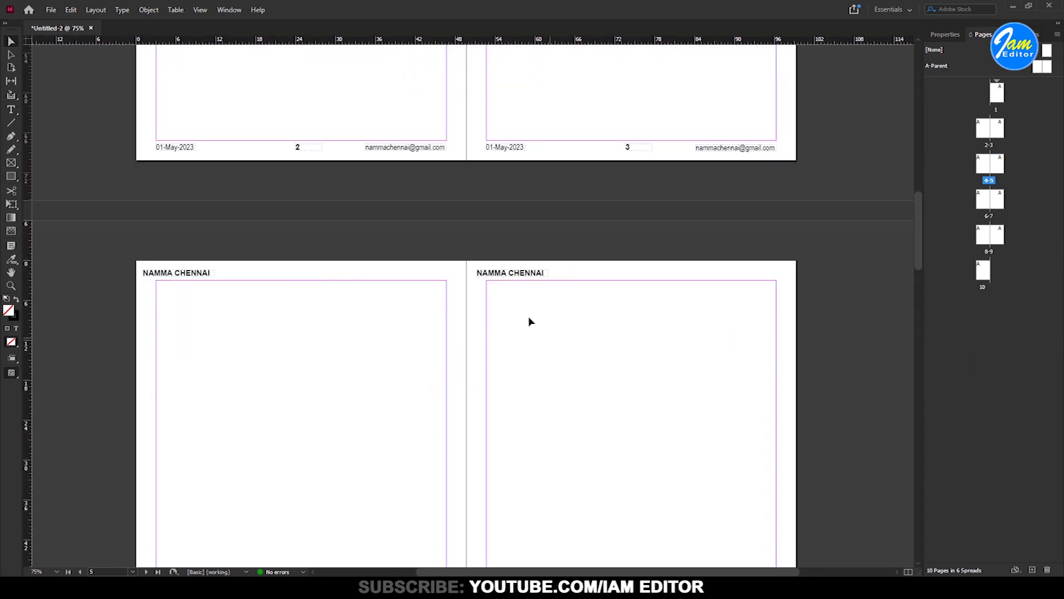
drag(102, 102, 821, 398)
click(261, 270)
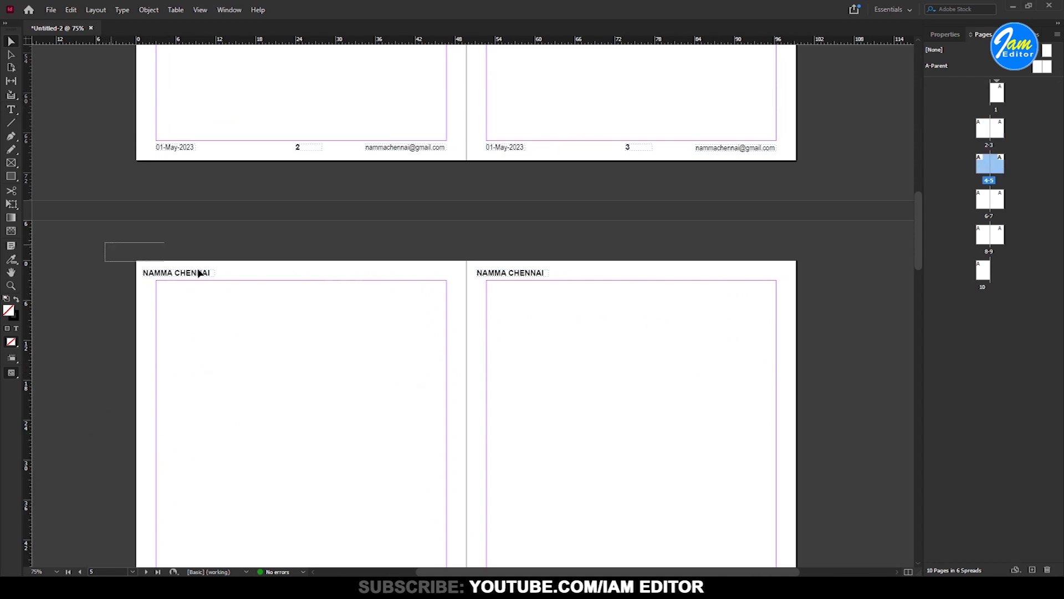
scroll(532, 388, up, 5)
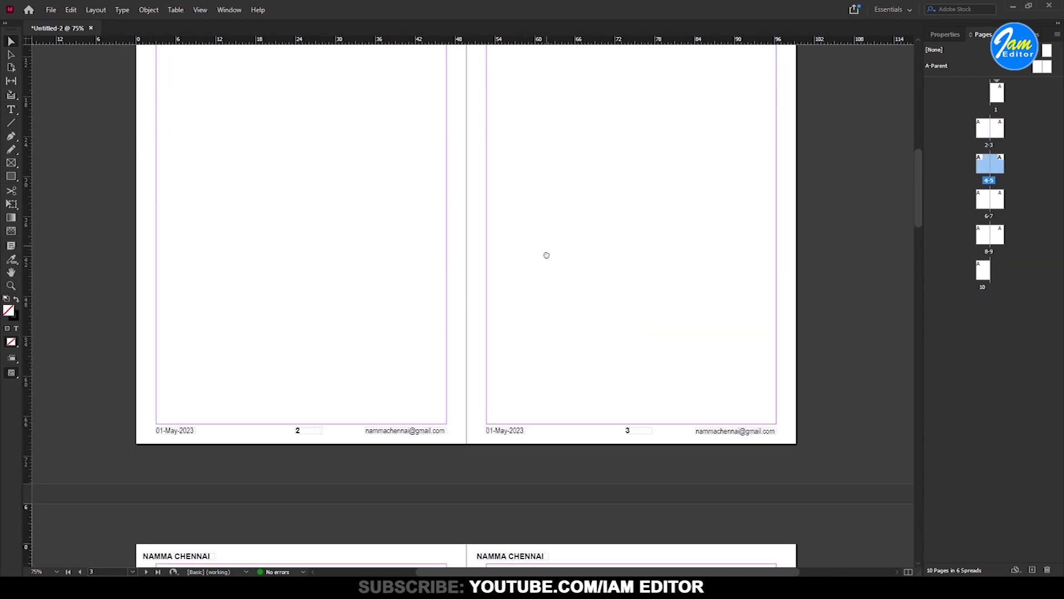
scroll(546, 332, up, 2)
drag(547, 397, 549, 342)
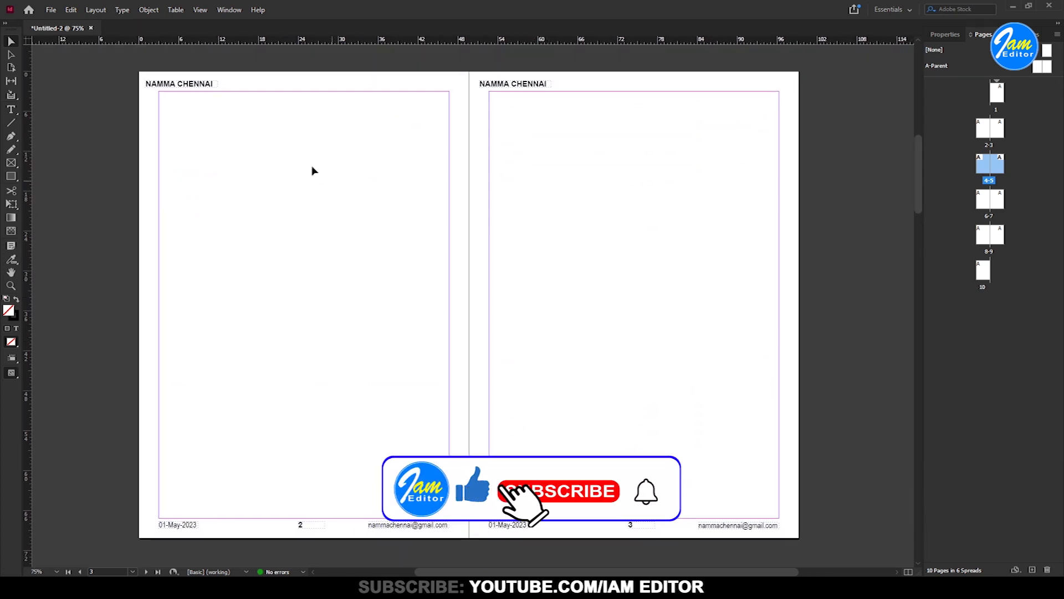
drag(116, 60, 654, 147)
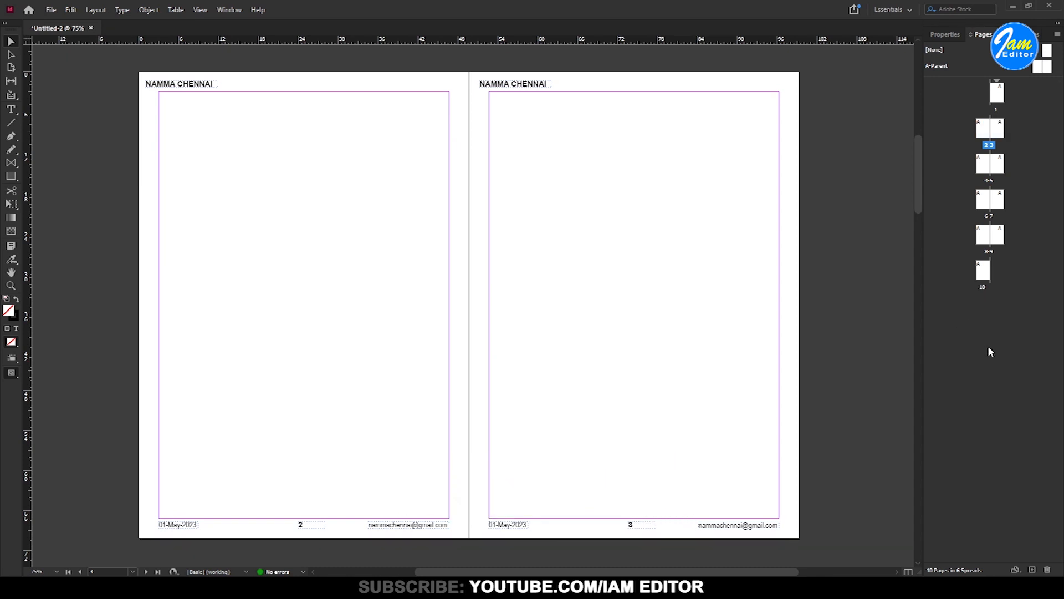
Draw a rectangle filled with light blue c5dfff over page 2's whole margin area.
click(11, 177)
double_click(7, 314)
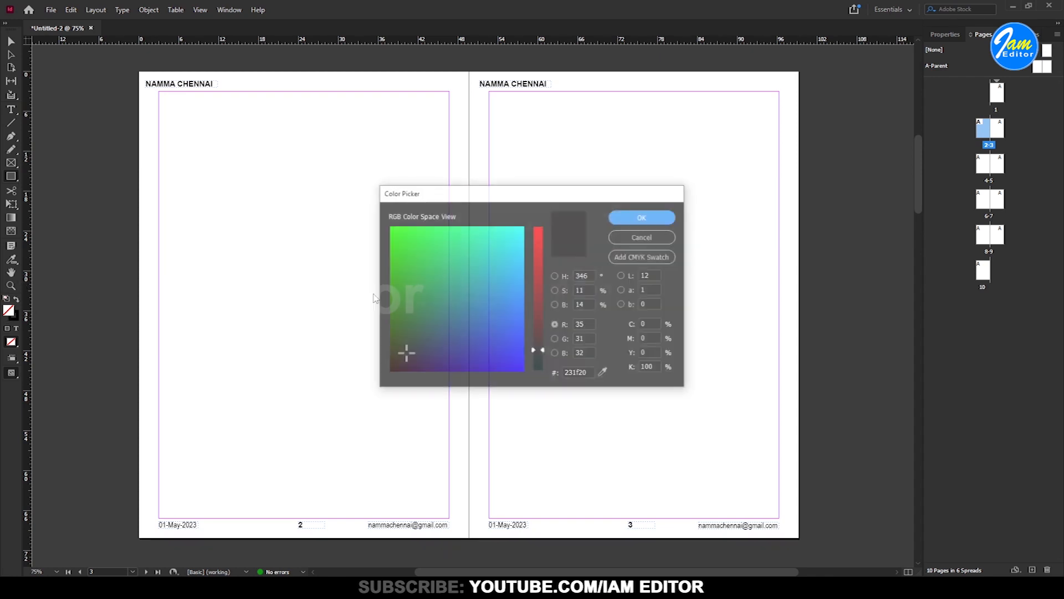
mouse_move(525, 270)
mouse_down()
mouse_move(524, 244)
mouse_move(540, 277)
mouse_move(539, 262)
mouse_up()
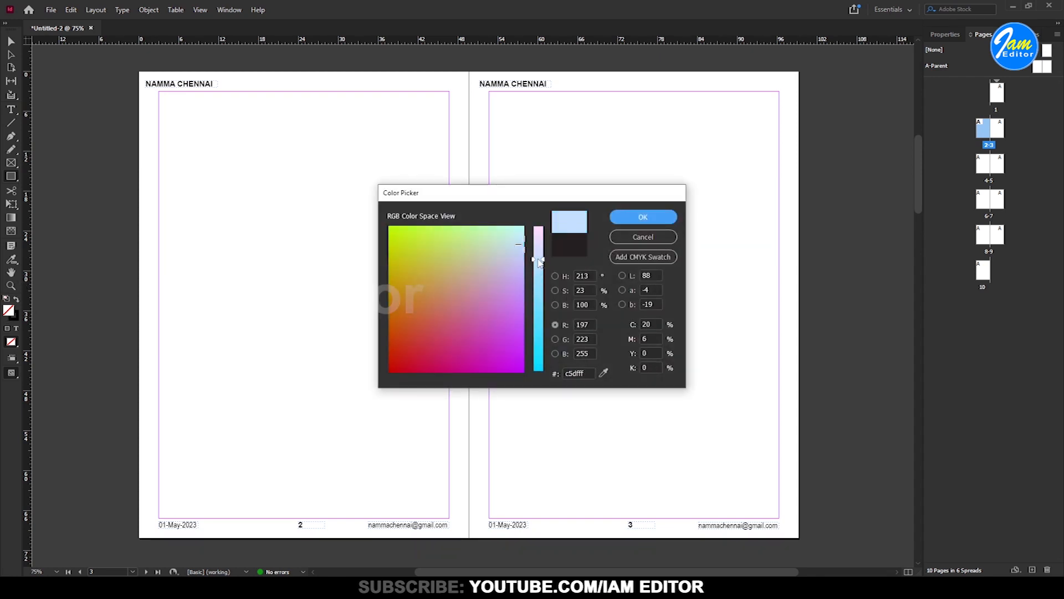
click(643, 217)
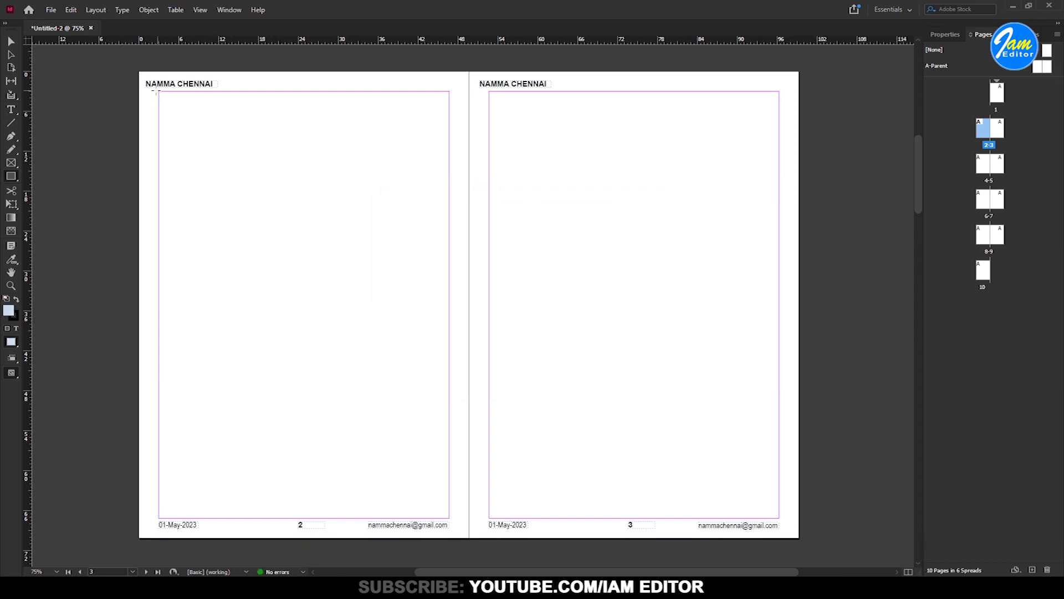
drag(159, 92, 450, 518)
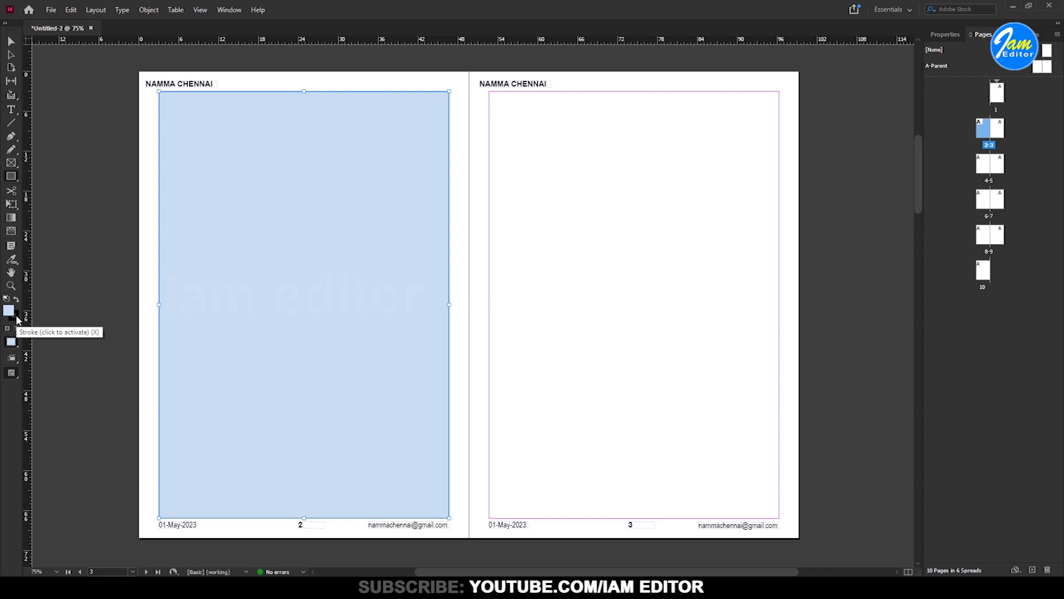
double_click(16, 318)
click(654, 238)
key(v)
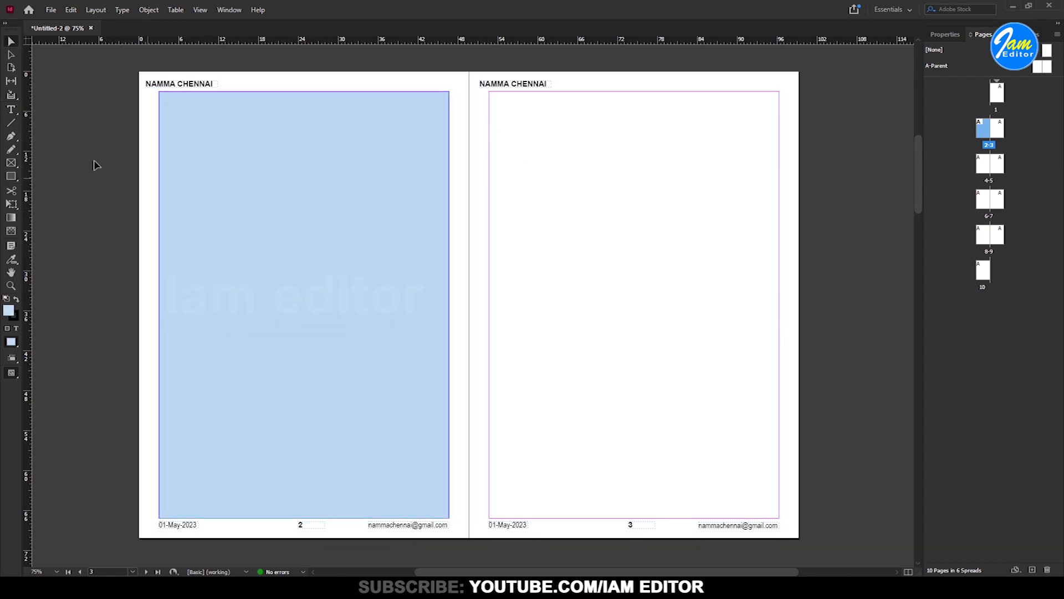
Set the default fill colour to a pale cream yellow with nothing selected.
double_click(9, 311)
drag(407, 259, 385, 273)
drag(536, 255, 537, 226)
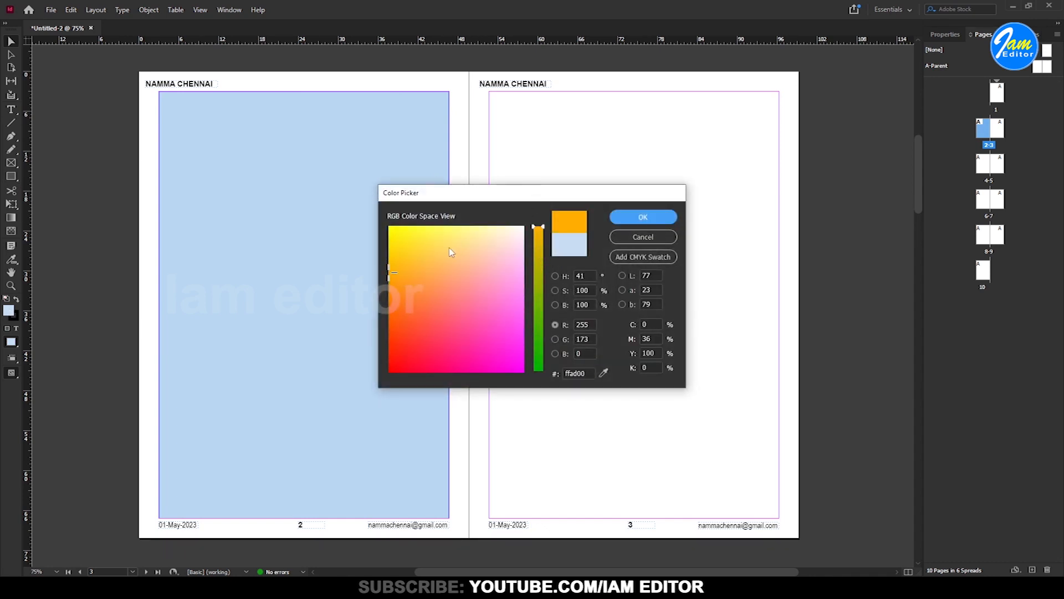
click(478, 225)
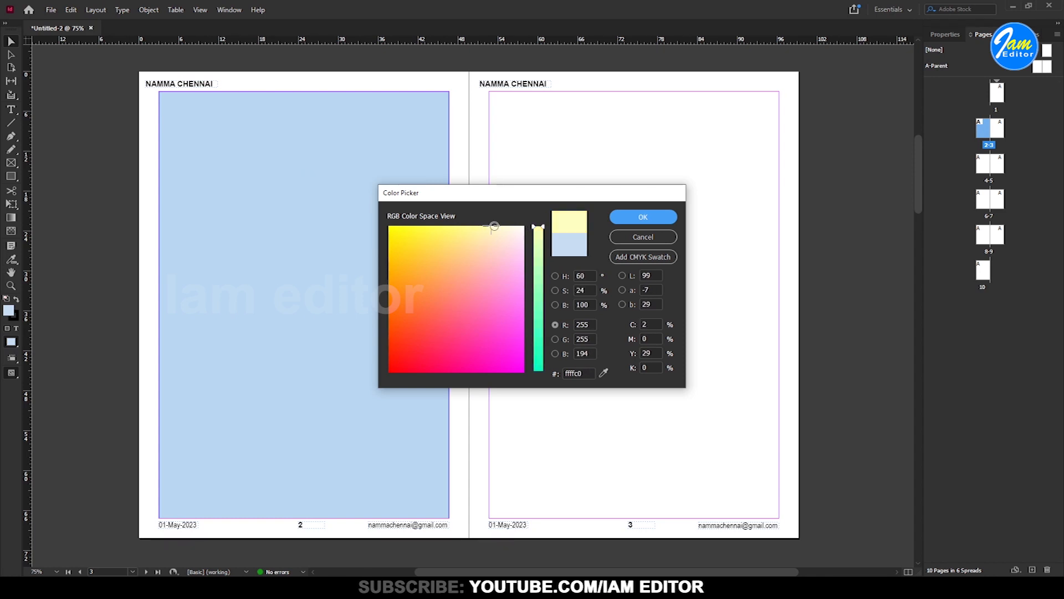
click(637, 218)
Draw a filled rectangle over page 3's whole margin area.
click(12, 178)
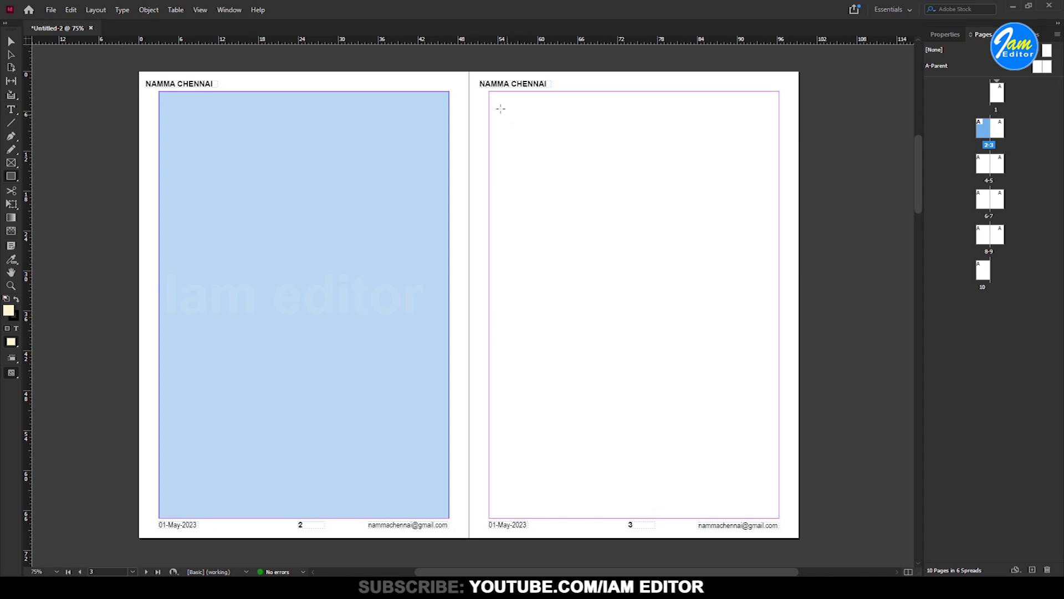
drag(490, 92, 779, 518)
click(11, 41)
click(69, 98)
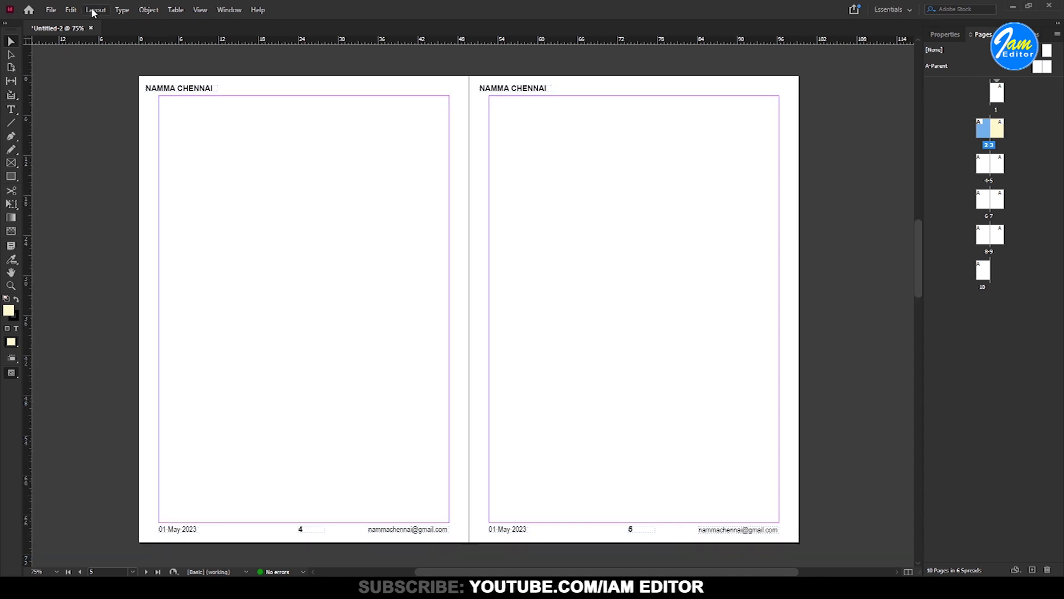
Insert one page after page 5 with its parent set to [None].
click(93, 10)
mouse_move(200, 24)
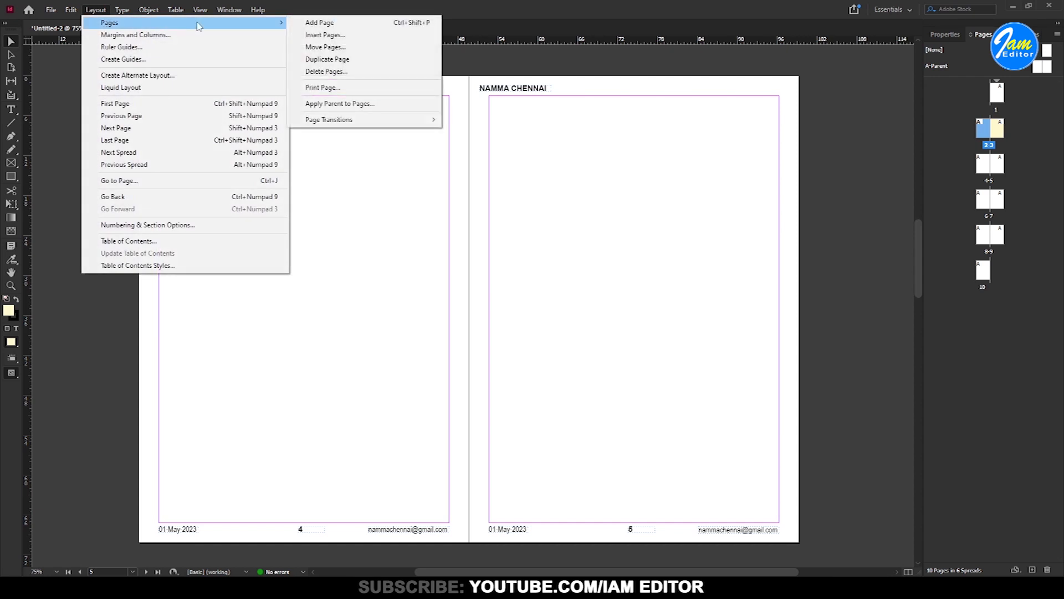
click(375, 37)
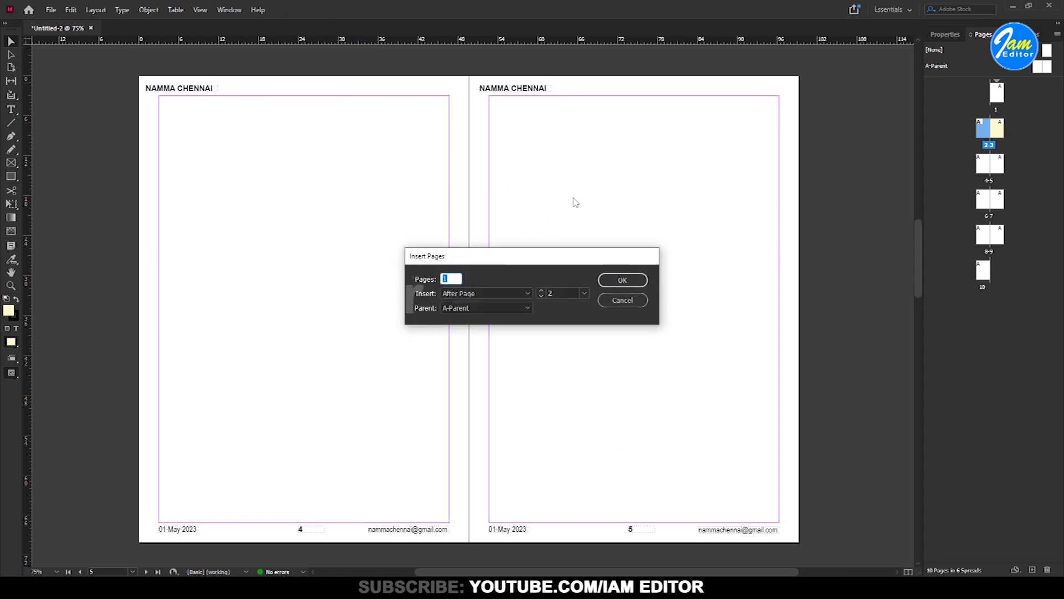
click(558, 290)
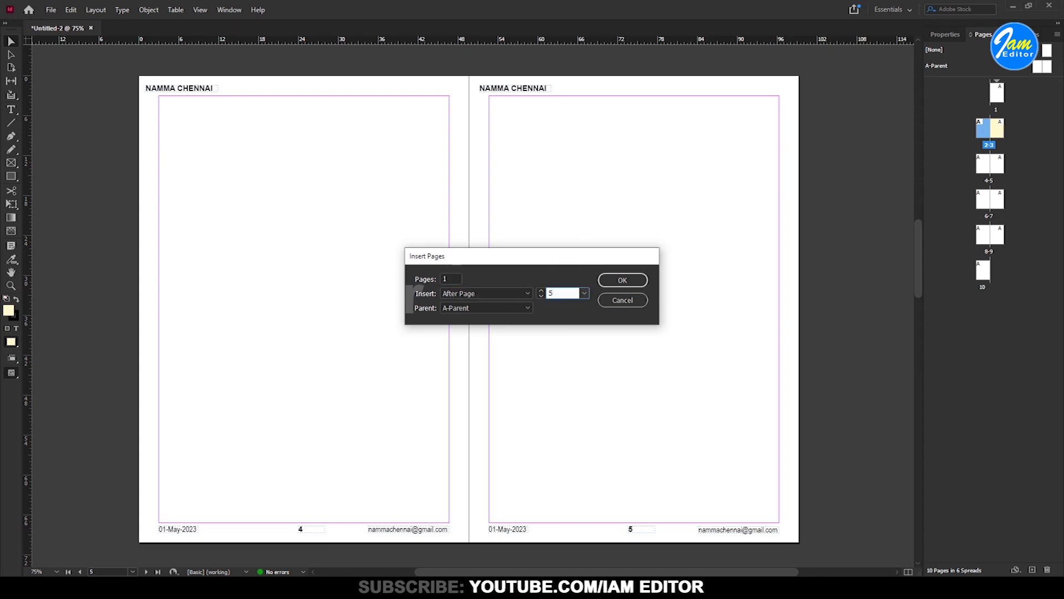
click(481, 309)
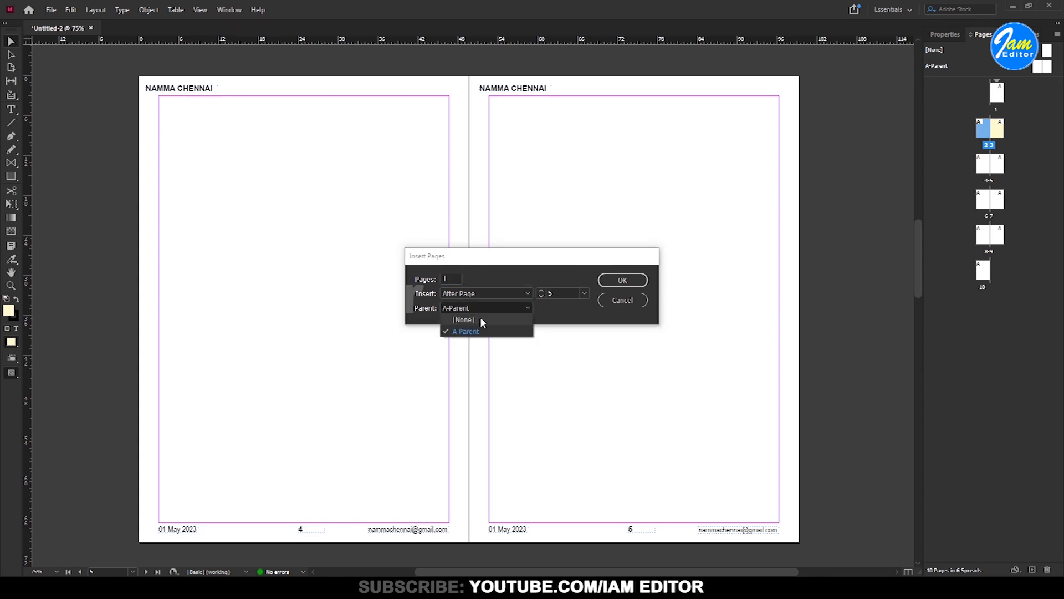
click(480, 317)
click(622, 280)
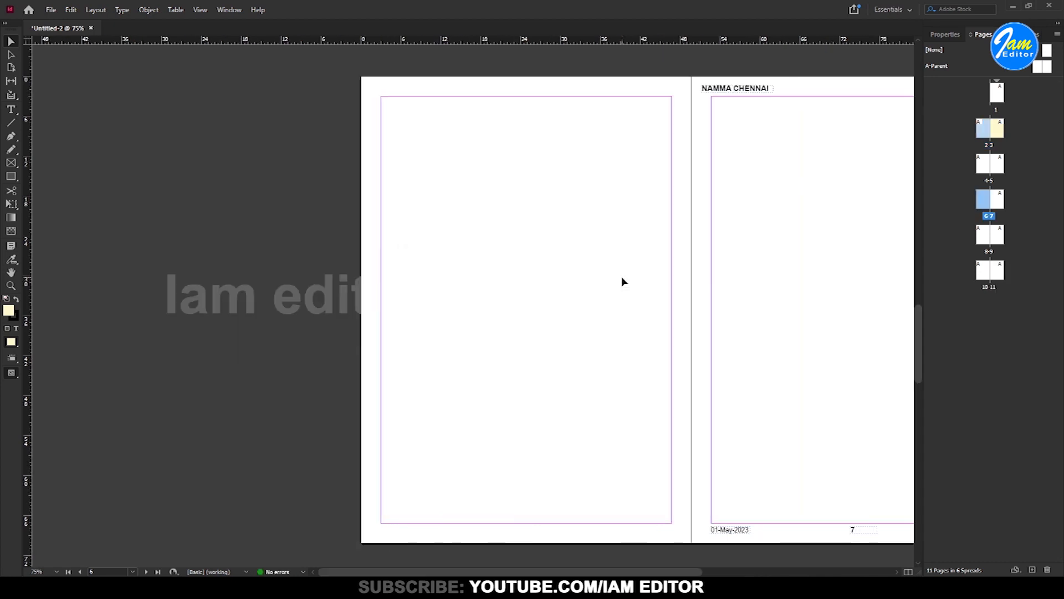
Compare the header and footer of the inserted page 6 with pages 4, 5 and 7.
drag(737, 199, 462, 424)
drag(578, 276, 581, 368)
drag(564, 222, 644, 443)
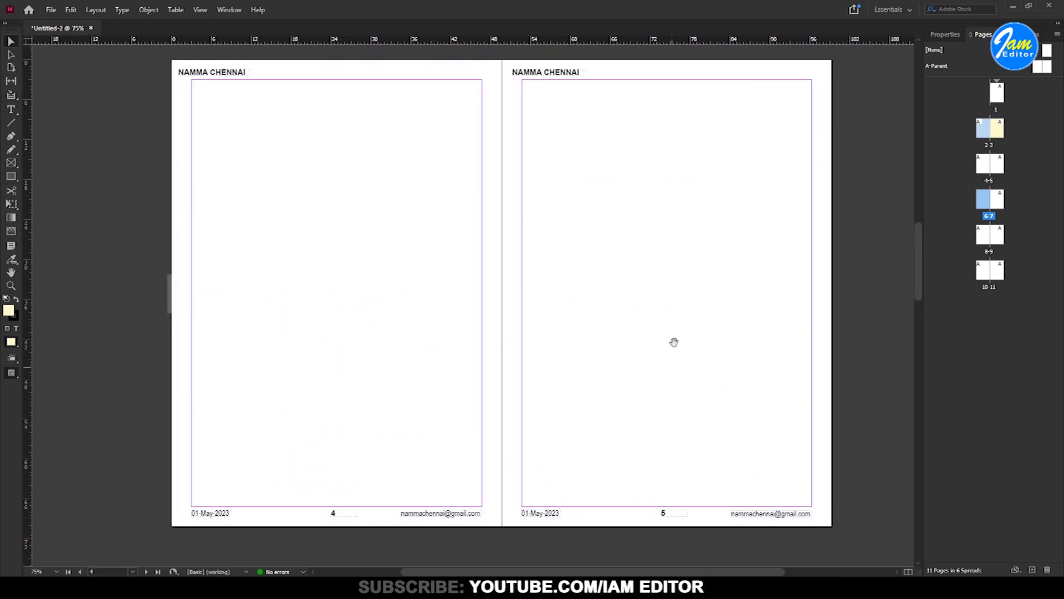
drag(672, 248, 673, 451)
scroll(673, 451, down, 10)
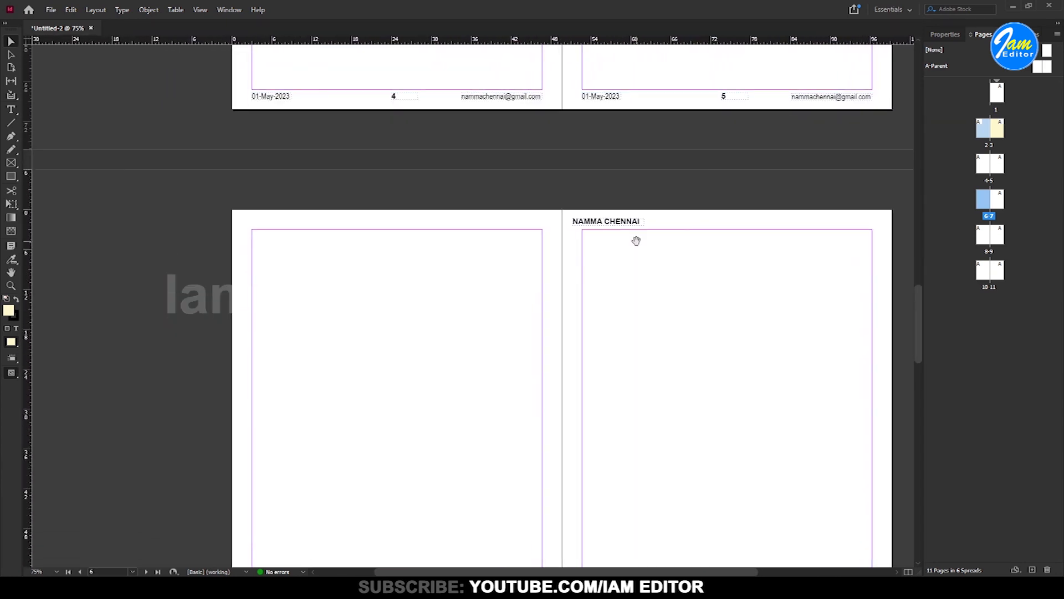
drag(414, 466, 451, 454)
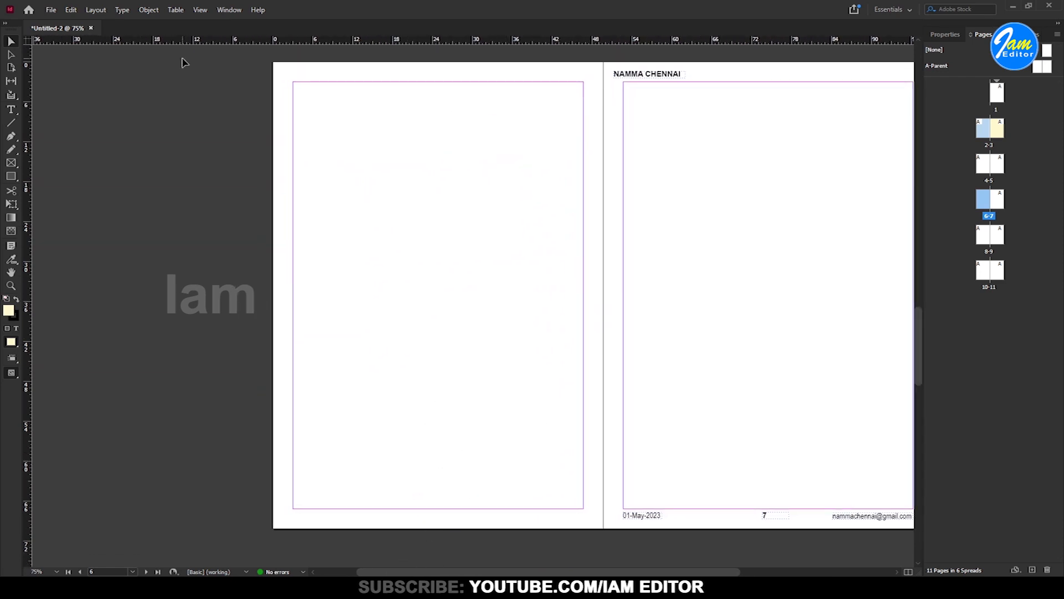
Apply A-Parent to page 6.
click(95, 10)
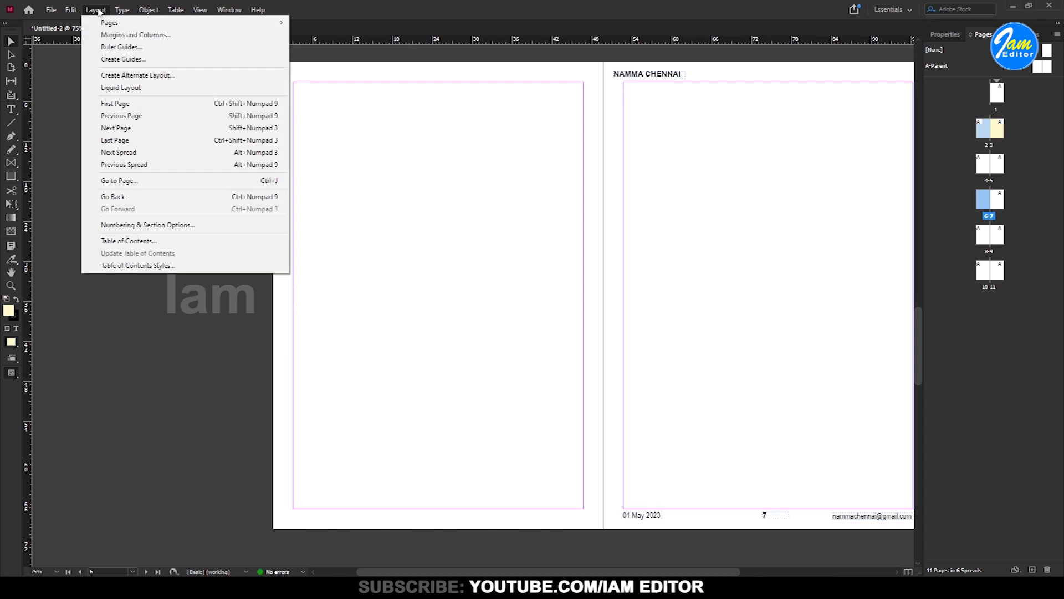
mouse_move(111, 23)
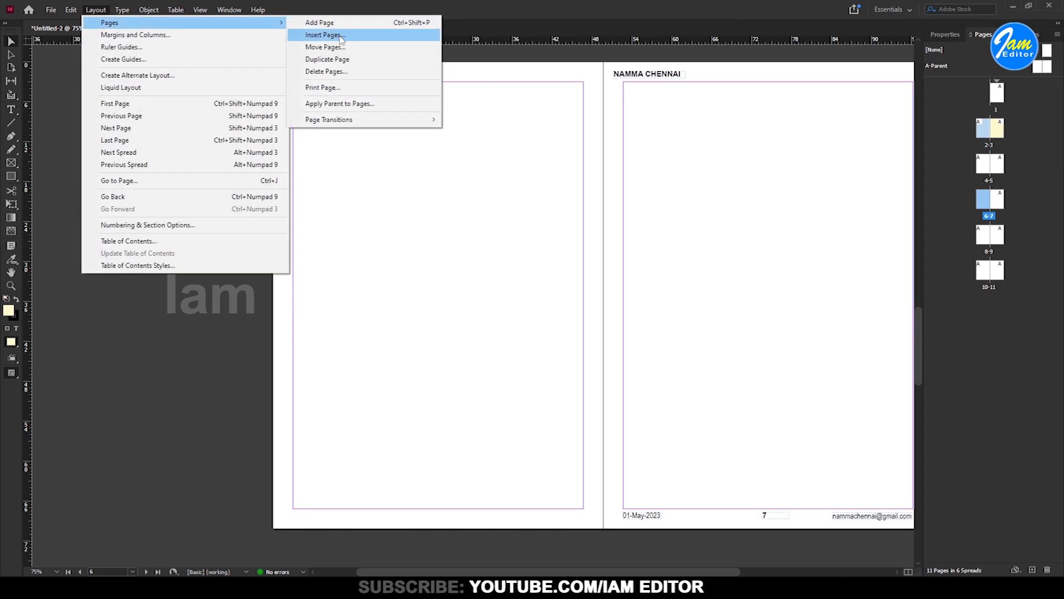
click(392, 106)
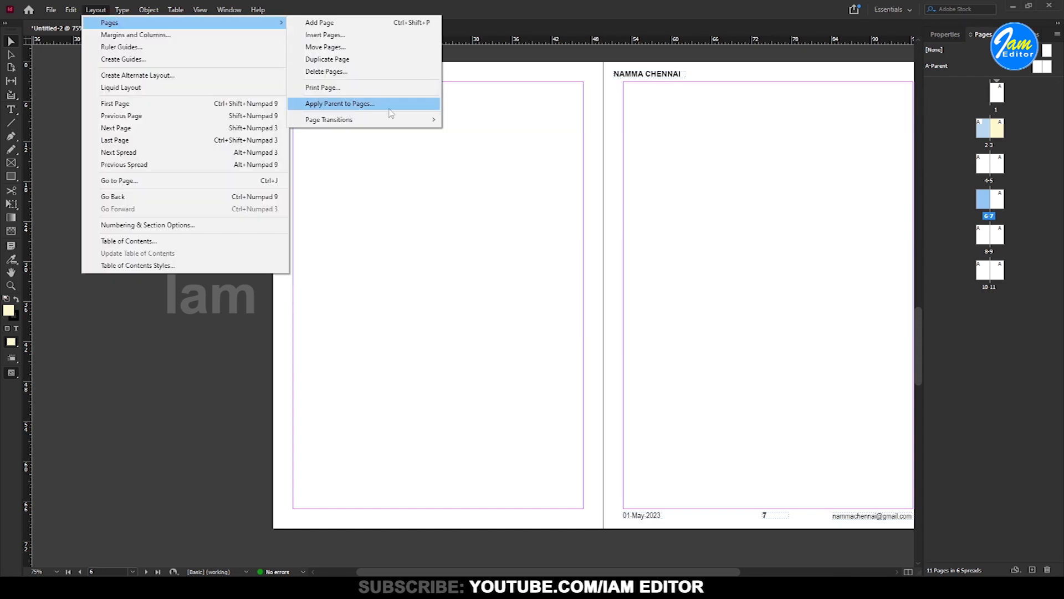
click(390, 110)
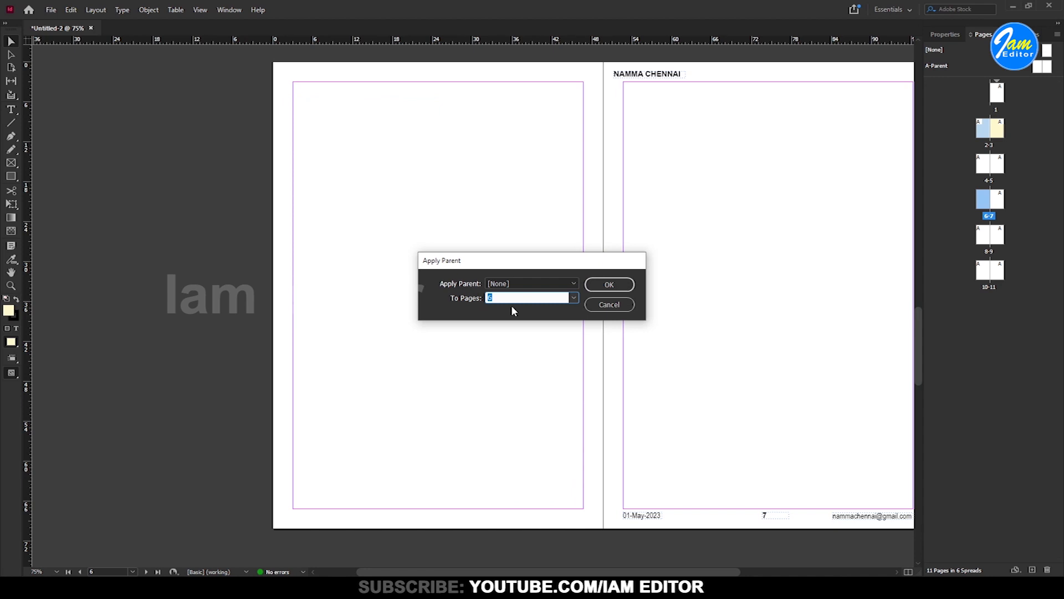
click(523, 284)
click(515, 306)
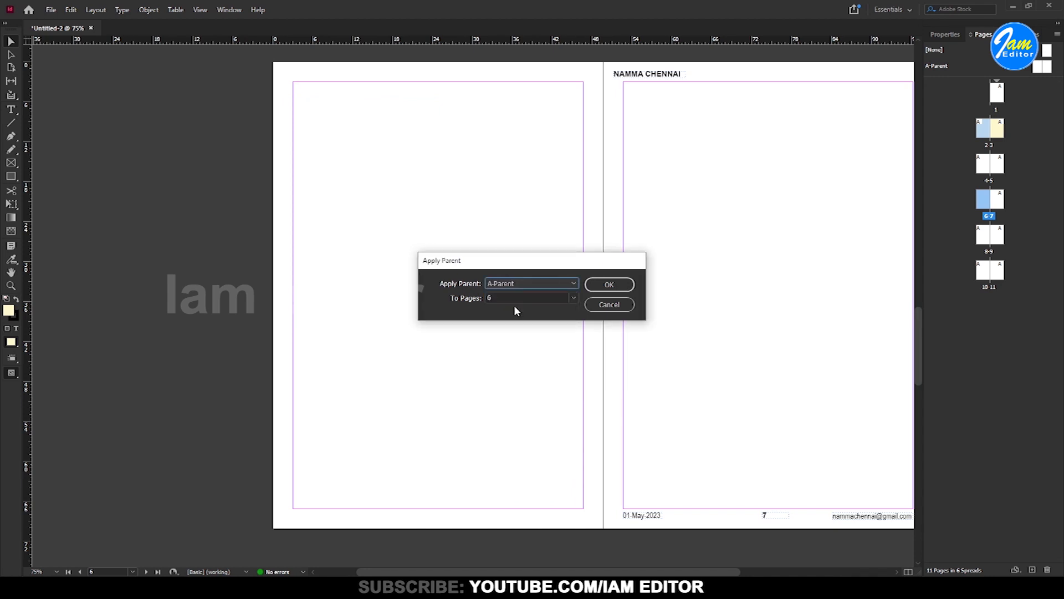
click(492, 296)
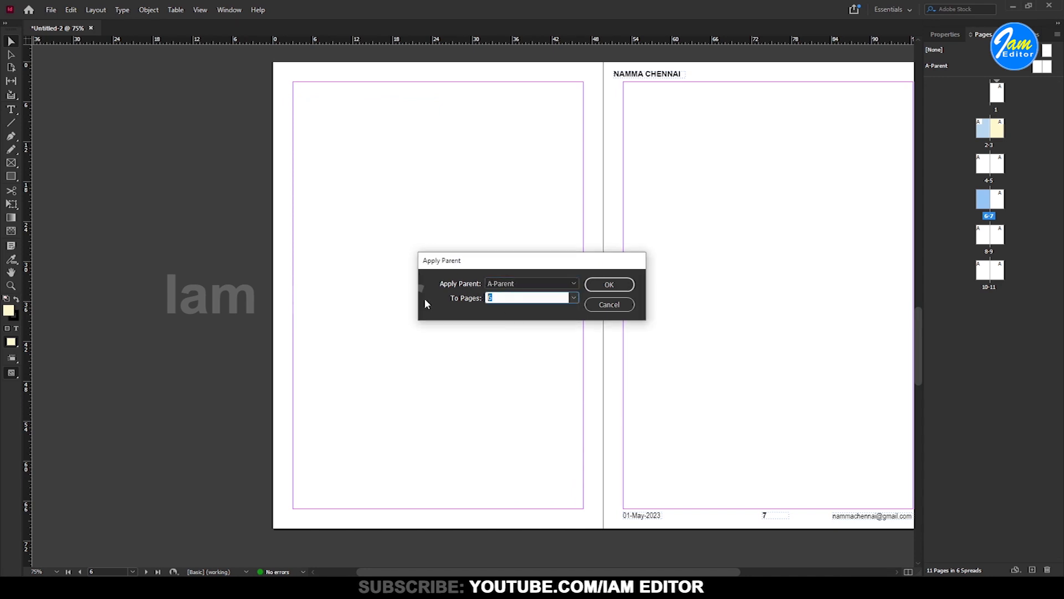
click(609, 284)
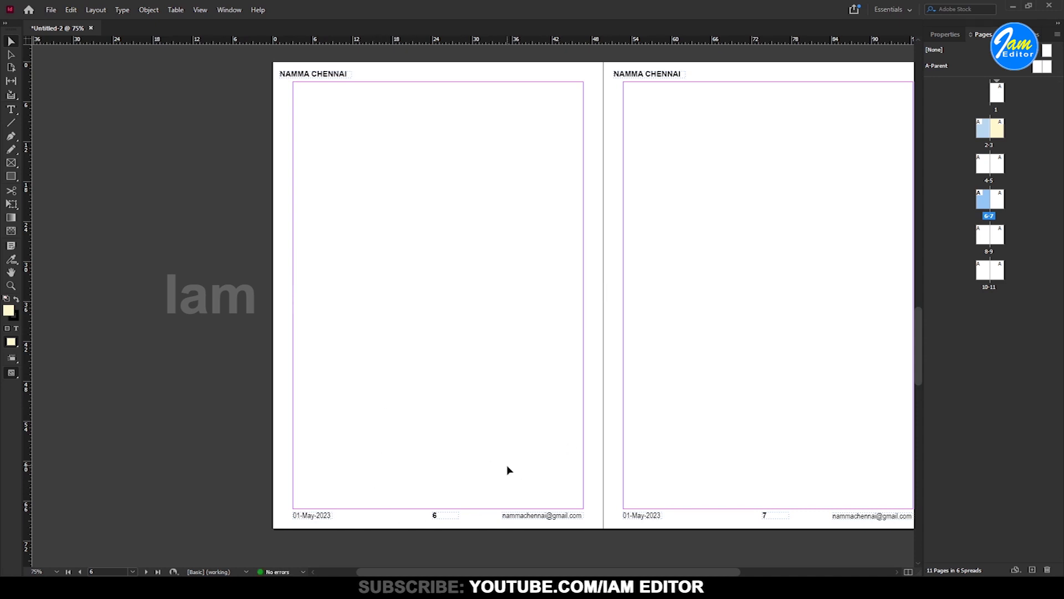
Draw a text frame over page 4's margin area and paste the text on the origin of the name Chennai into it.
key(space)
drag(708, 189, 606, 215)
scroll(606, 214, up, 10)
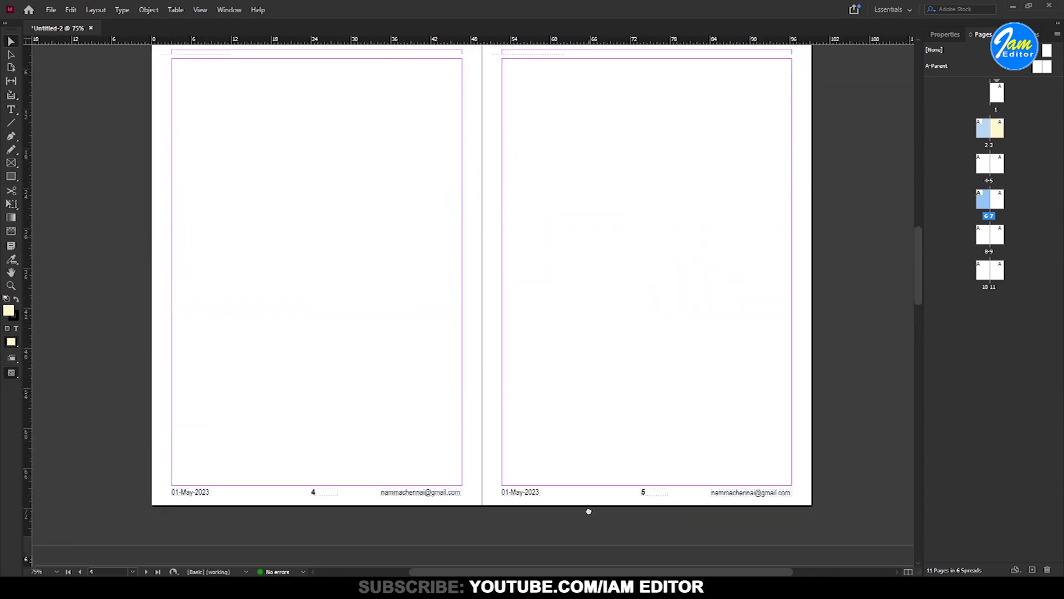
scroll(394, 181, down, 5)
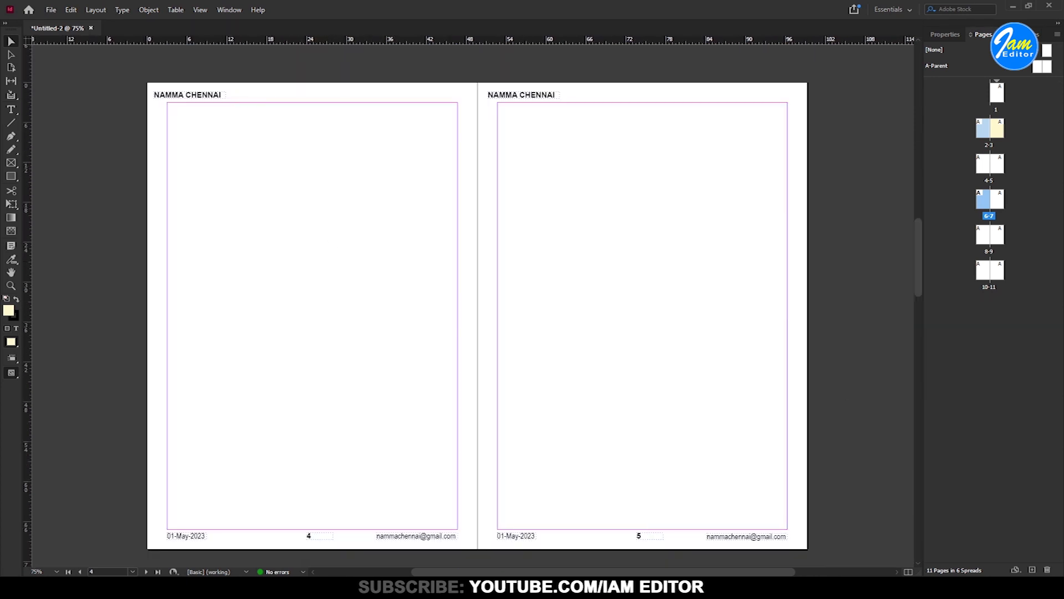
key(ctrl+d)
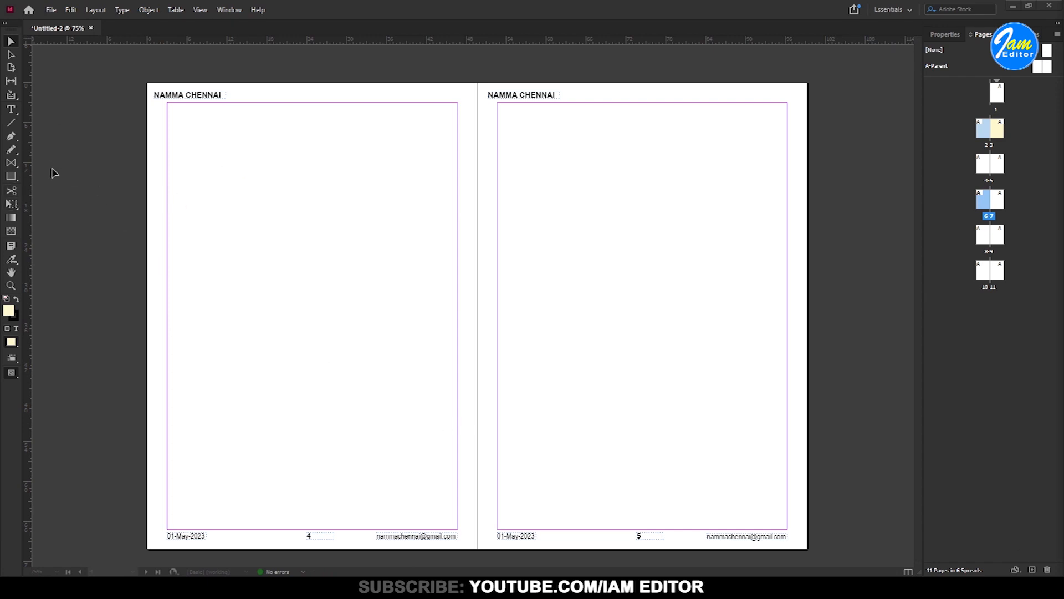
click(11, 110)
click(174, 108)
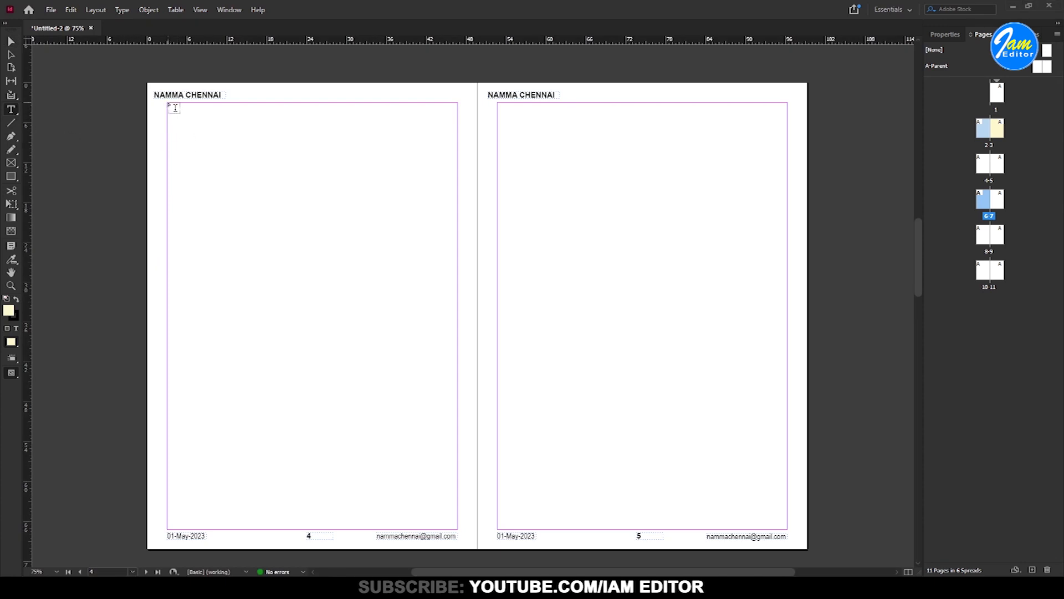
drag(172, 107, 455, 527)
key(ctrl+v)
key(Escape)
Set page 4's text frame to 3 columns with a 0p10 gutter.
click(940, 35)
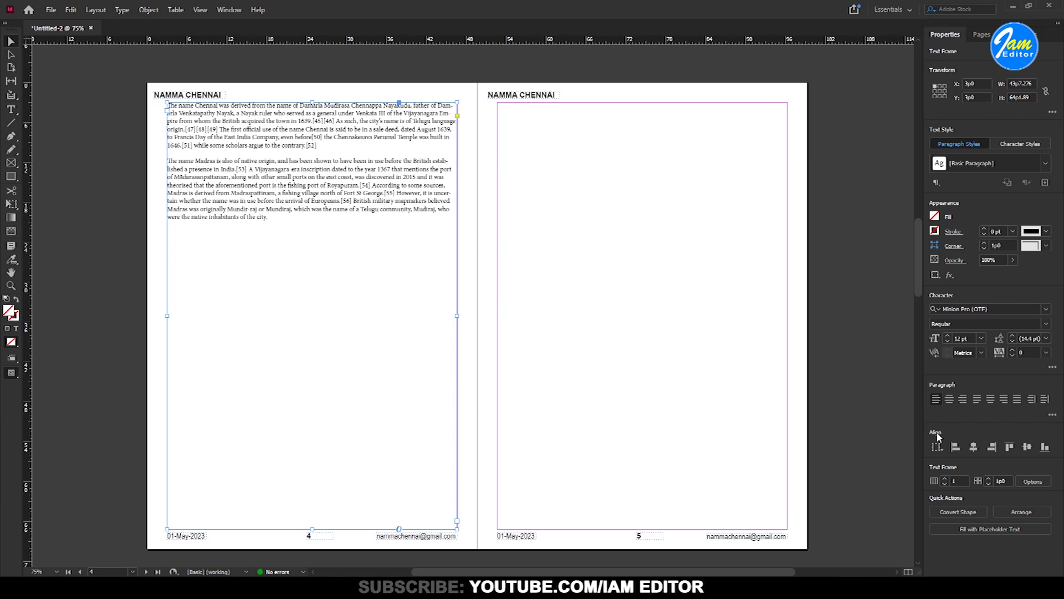
click(946, 479)
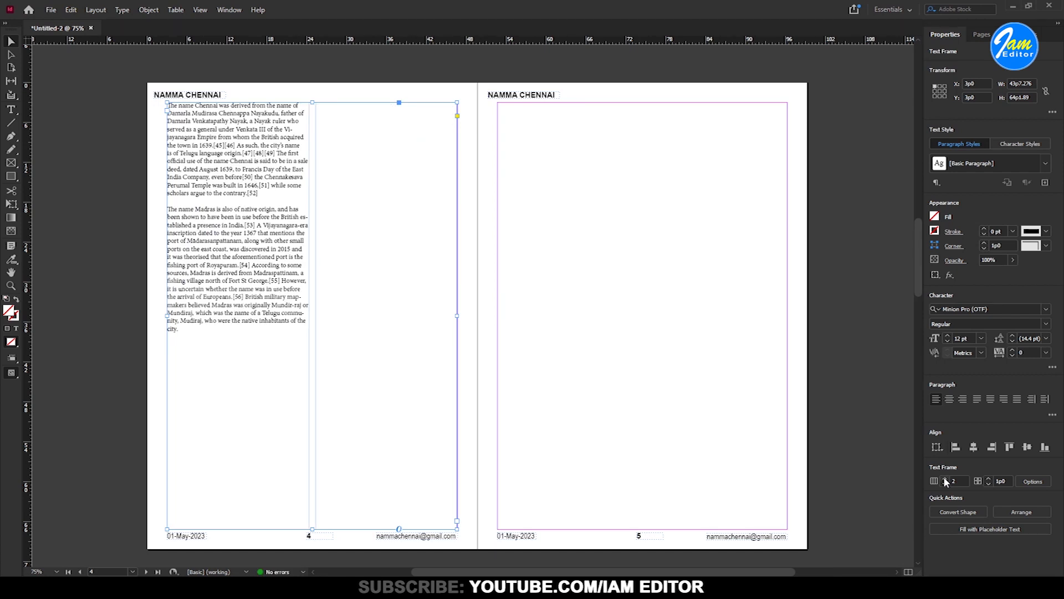
click(946, 479)
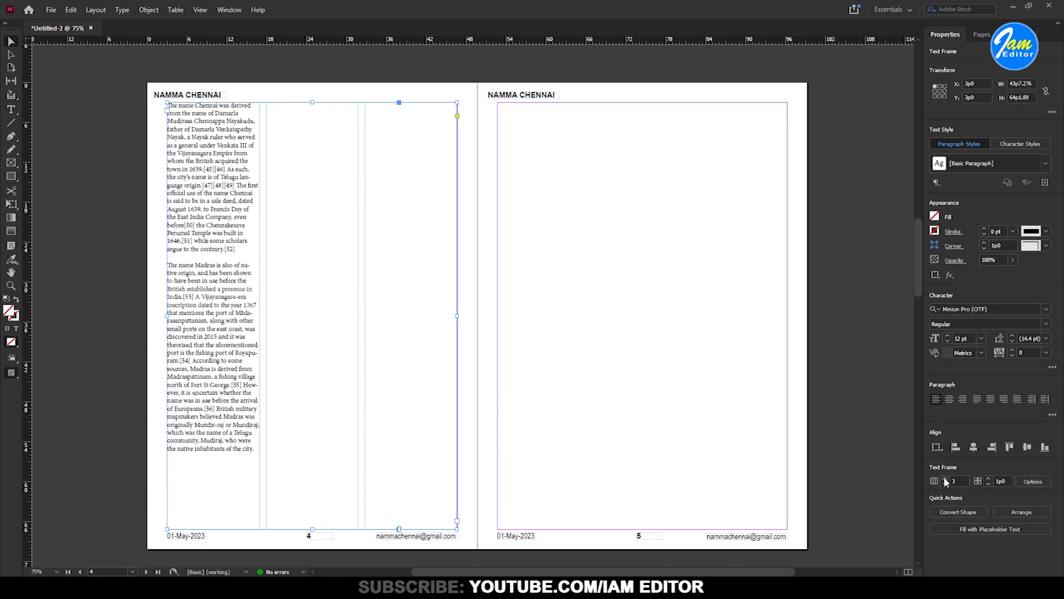
click(989, 479)
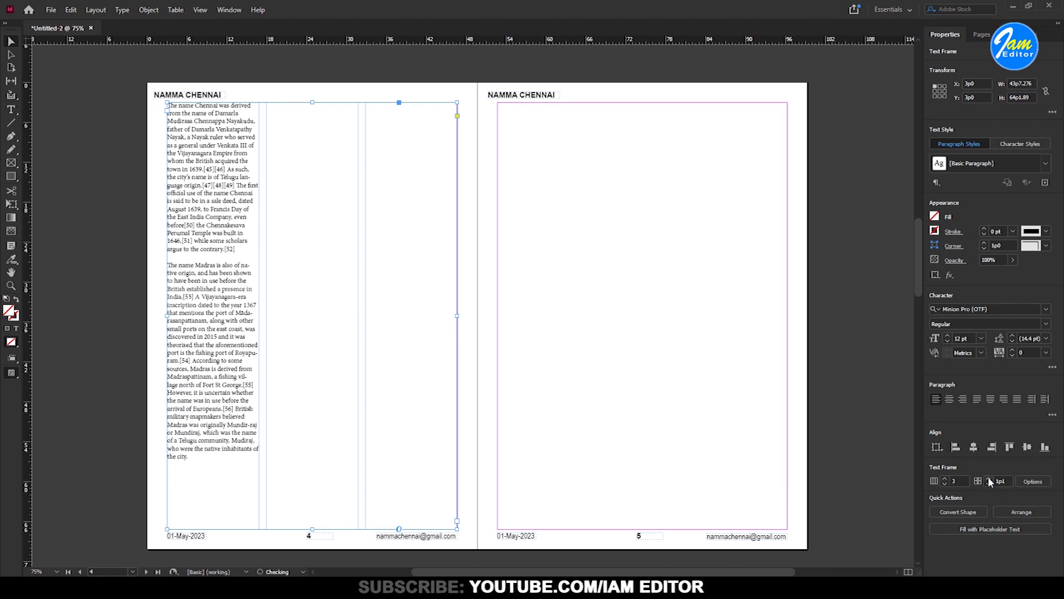
click(989, 484)
click(989, 484)
click(989, 484)
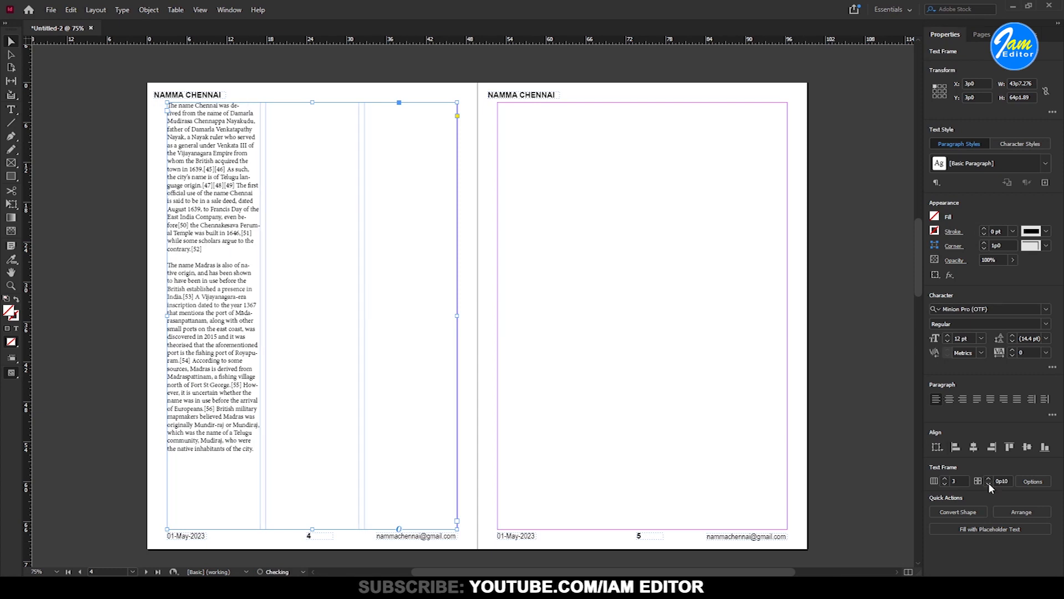
Shrink the text frame to page 4's lower half and append further text about Chennai after the existing paragraphs.
drag(312, 103, 317, 316)
double_click(353, 447)
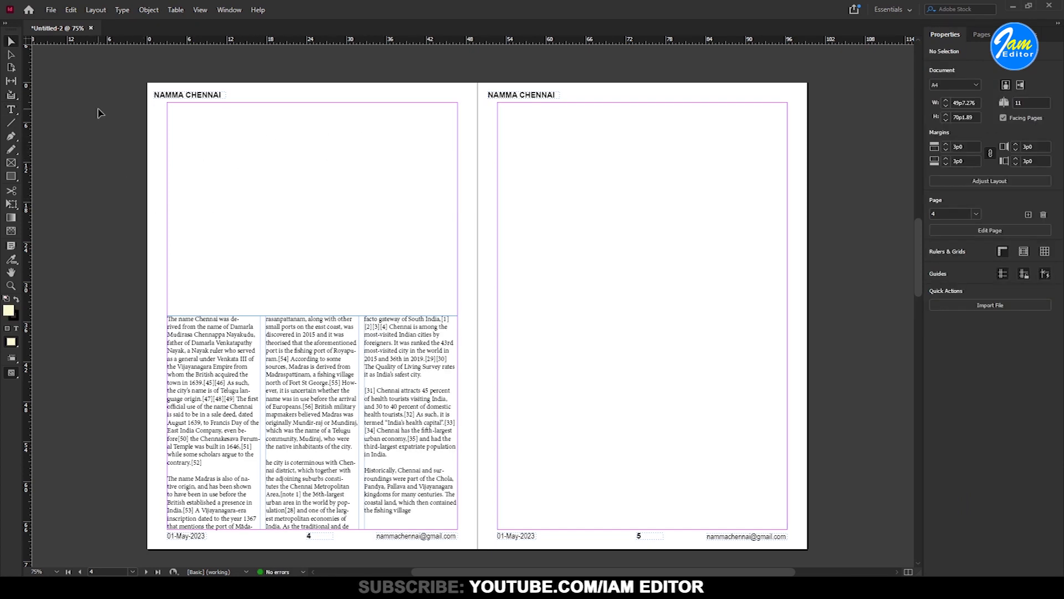
Place the red clock-tower building photo above the text on page 4 at full margin width, about 43p7 by 30p8.
click(50, 10)
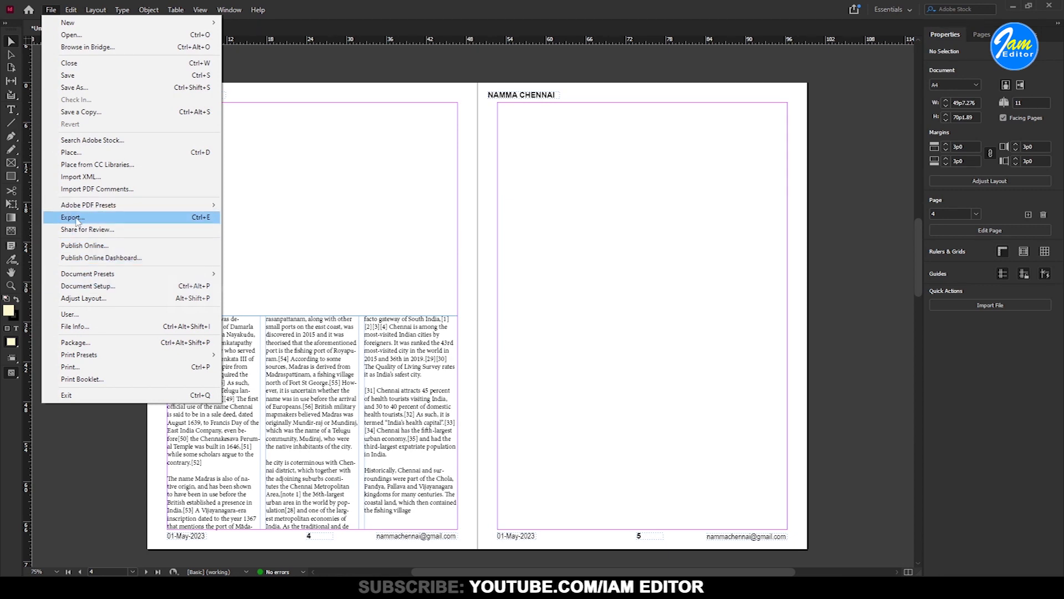
click(71, 153)
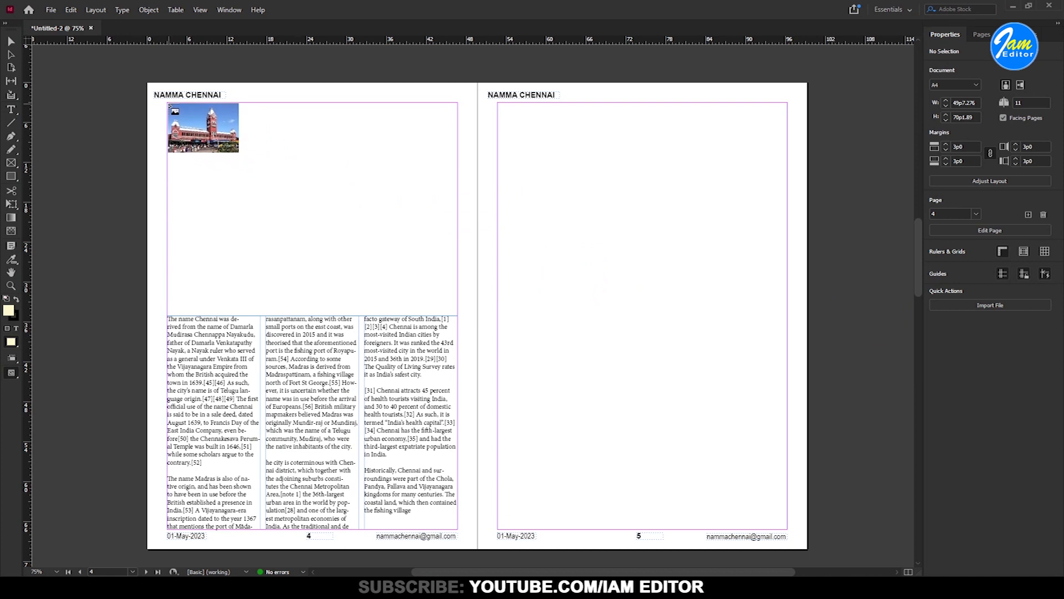
drag(167, 104, 458, 279)
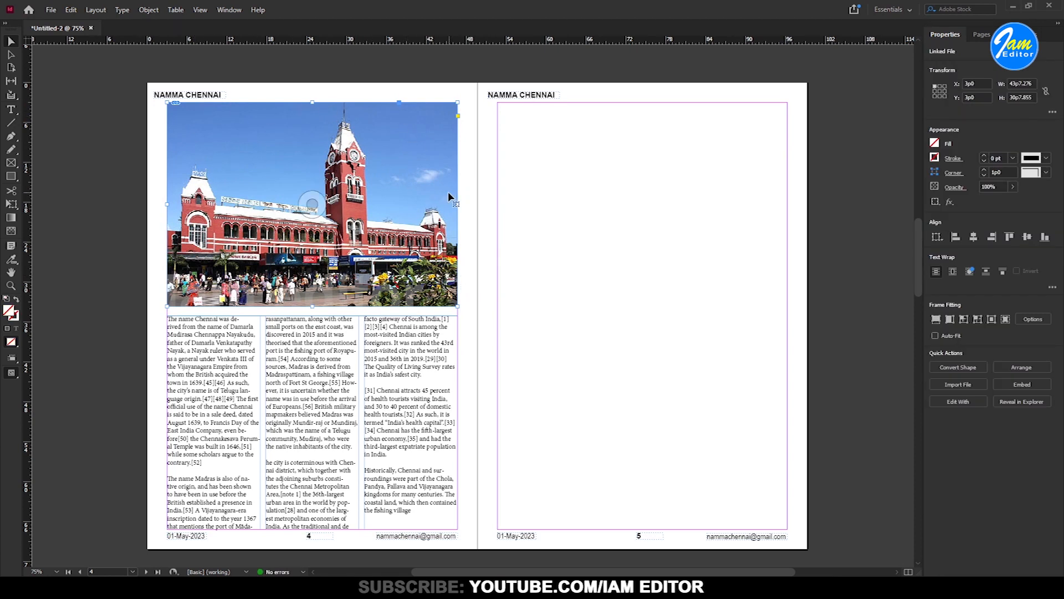
click(564, 208)
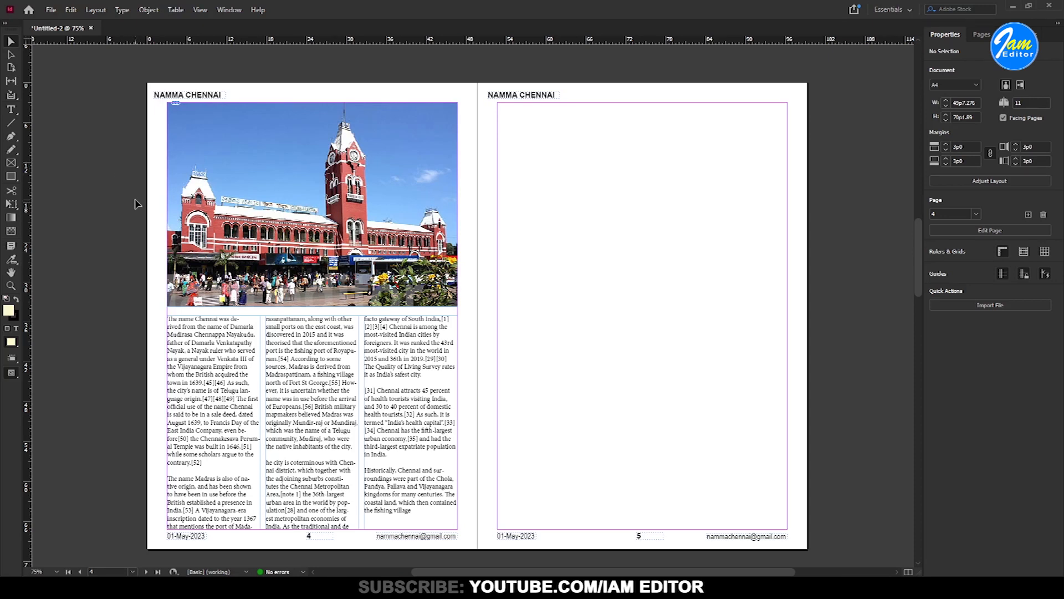
Draw a rectangle about 23p6 wide and 38p0 high from the upper-left margin corner of page 5.
click(10, 175)
drag(501, 106, 653, 355)
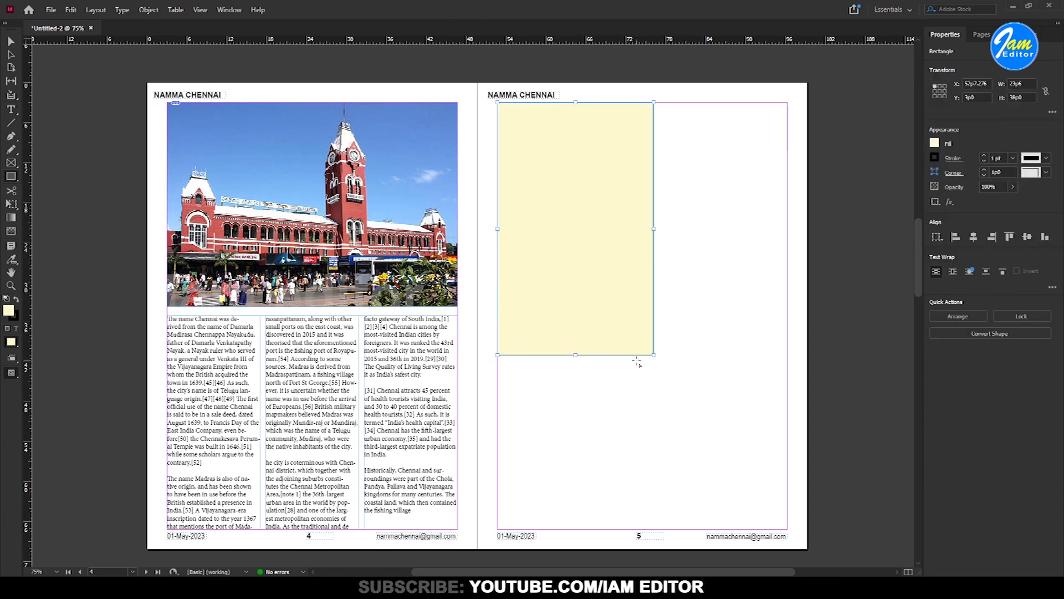
Undo the partial rectangle on page 5 and draw one filling the page margins, about 43p7 by 64p2.
key(ctrl+z)
drag(501, 107, 787, 528)
click(13, 41)
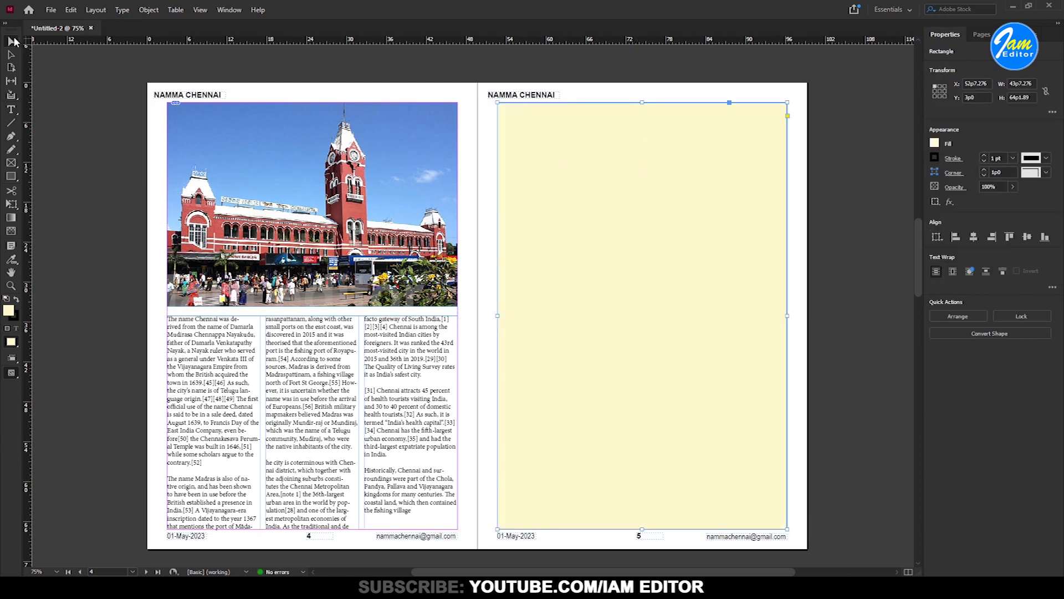
Reduce the opacity of page 5's cream rectangle to 29%.
click(935, 143)
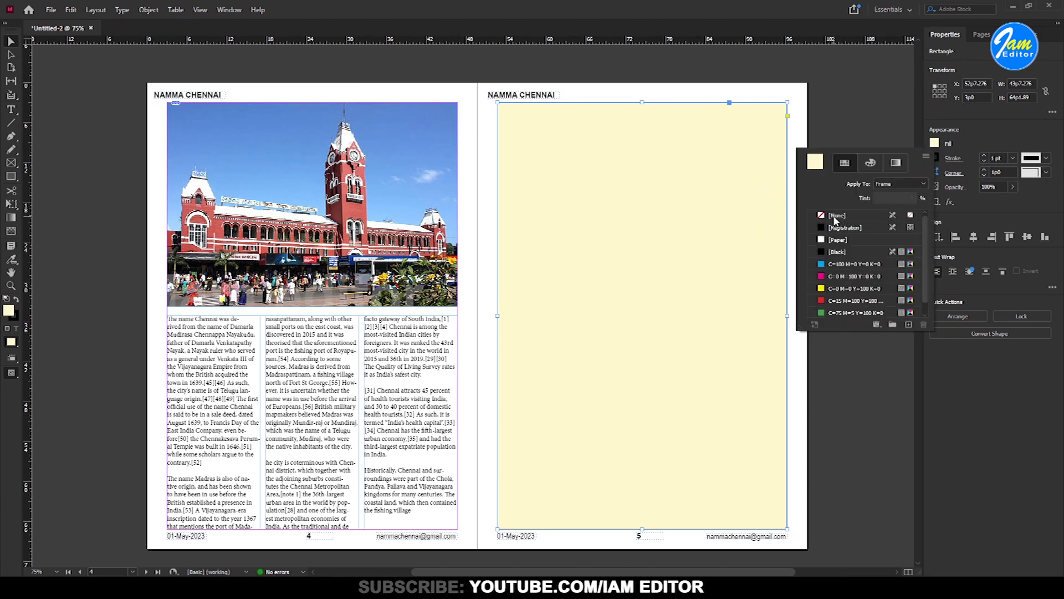
click(719, 194)
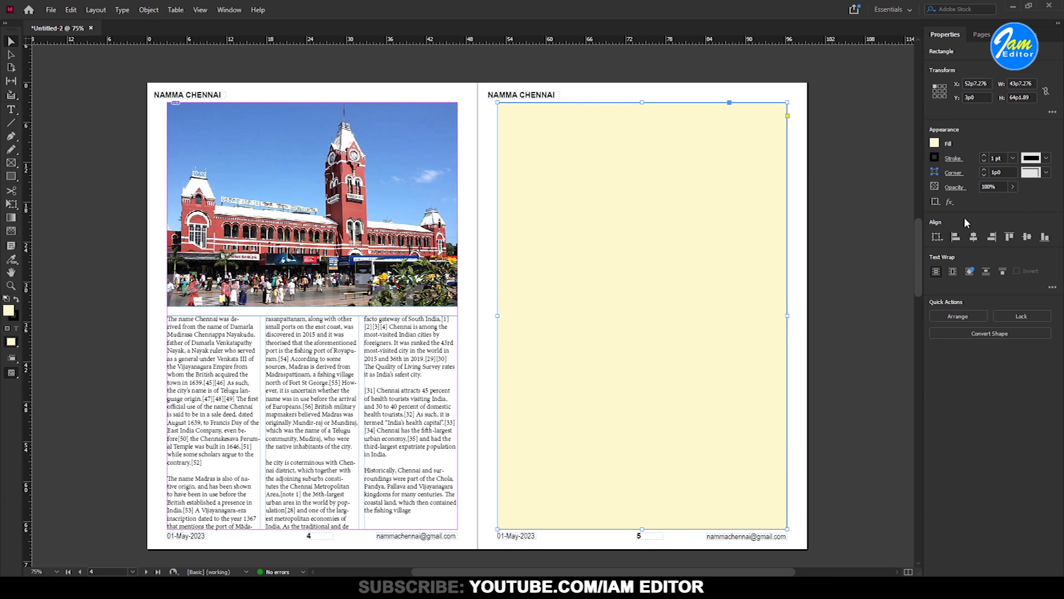
click(1013, 187)
drag(1015, 201, 972, 201)
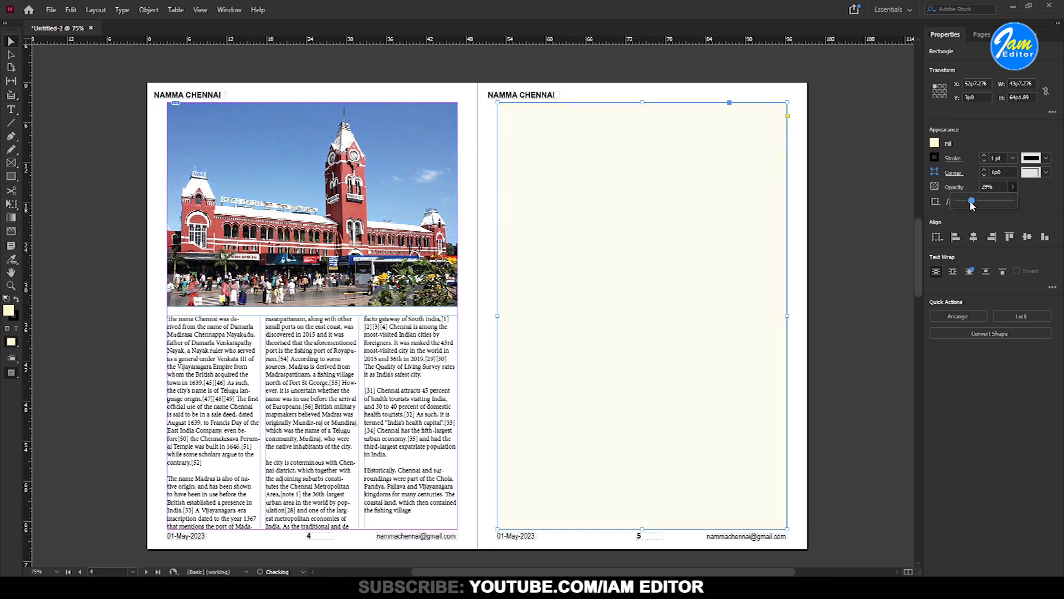
click(902, 369)
click(843, 182)
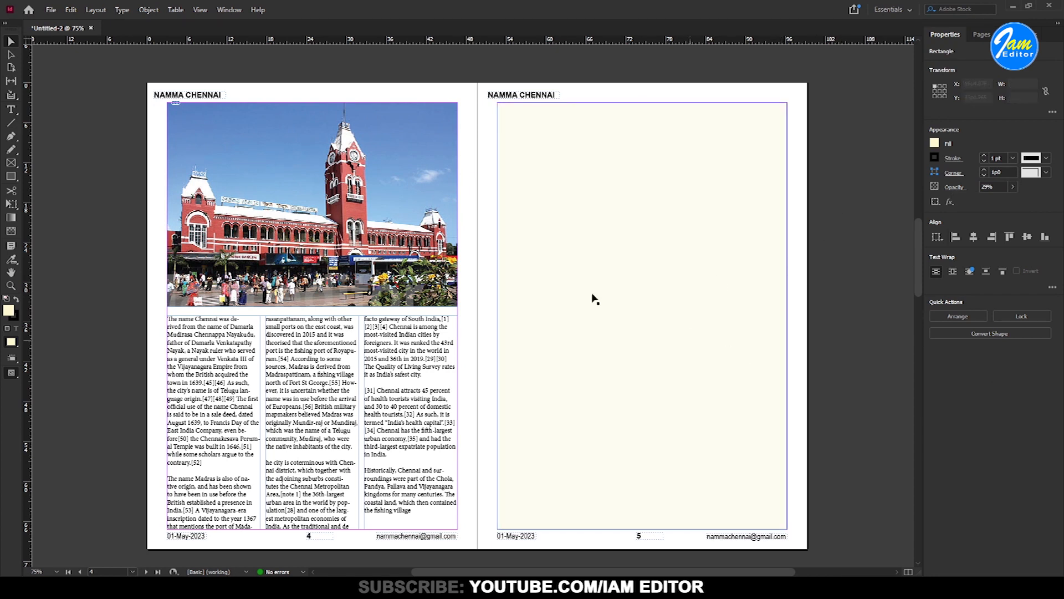
Remove the outline of page 5's cream rectangle by setting its stroke to [None].
click(653, 209)
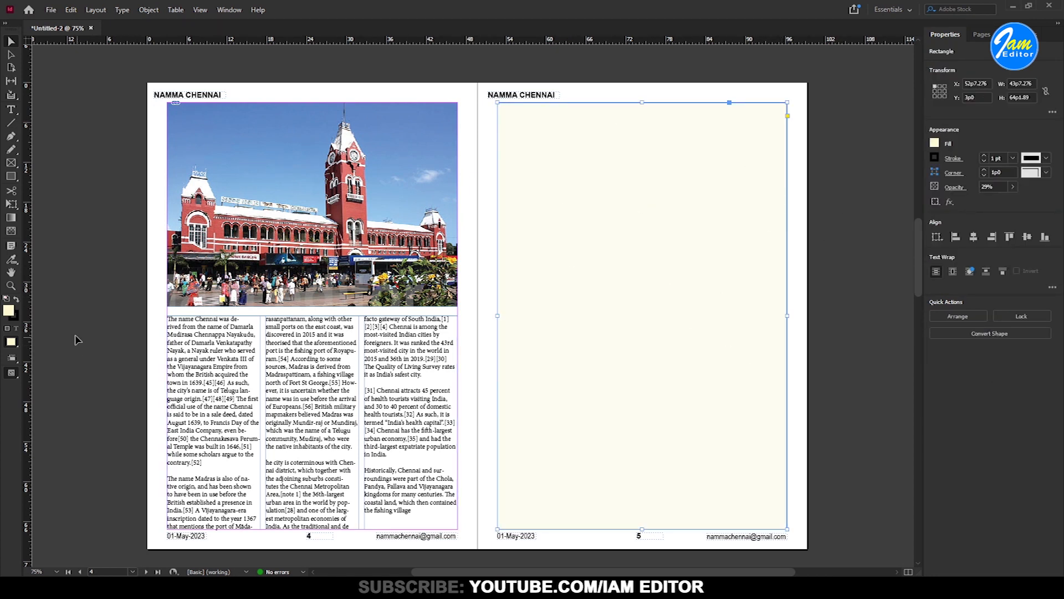
click(16, 319)
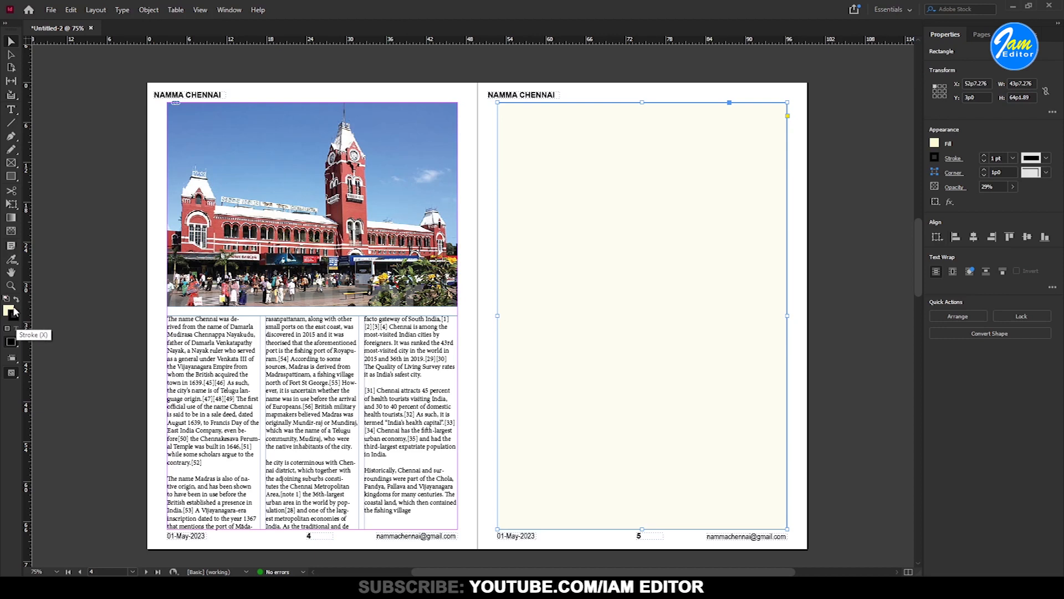
click(5, 300)
click(953, 159)
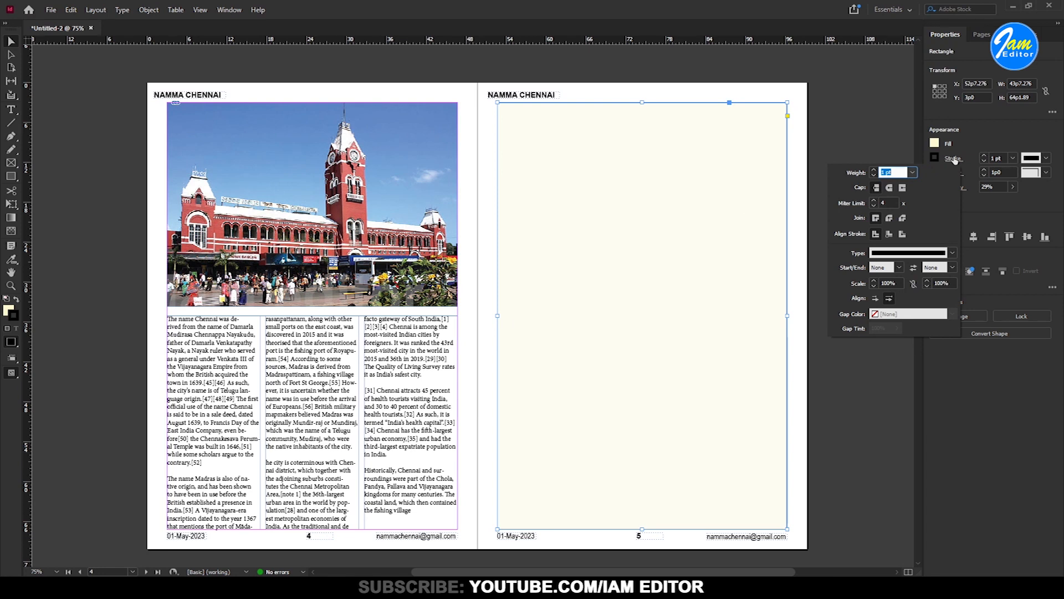
click(936, 158)
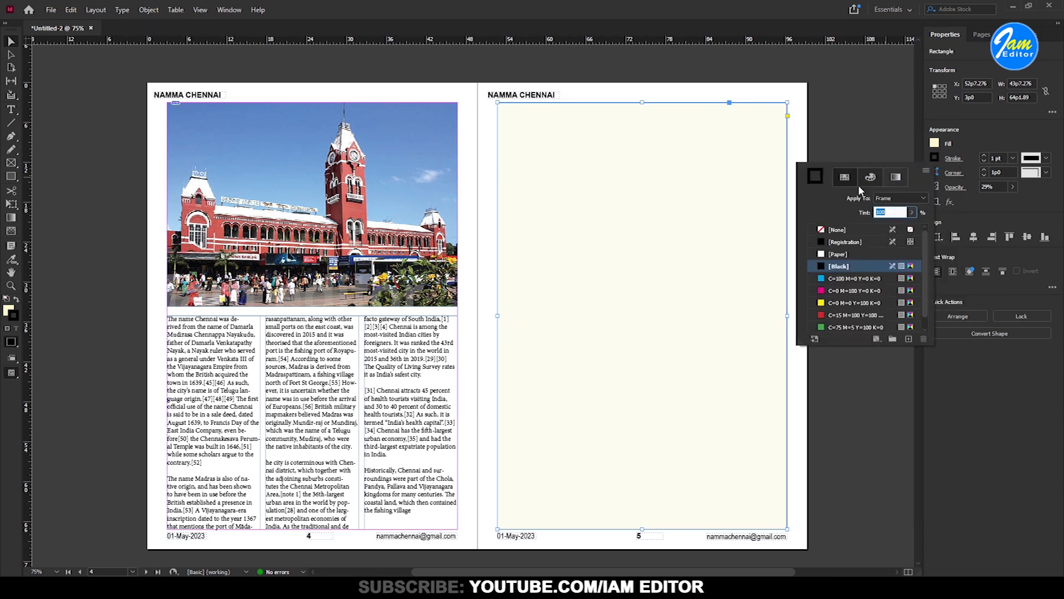
click(820, 230)
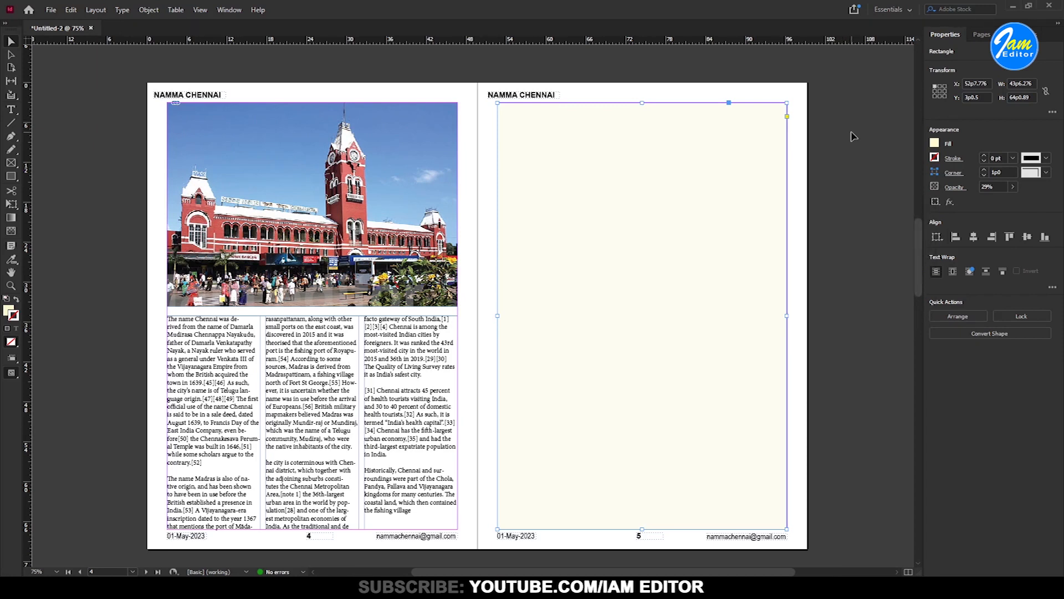
click(856, 168)
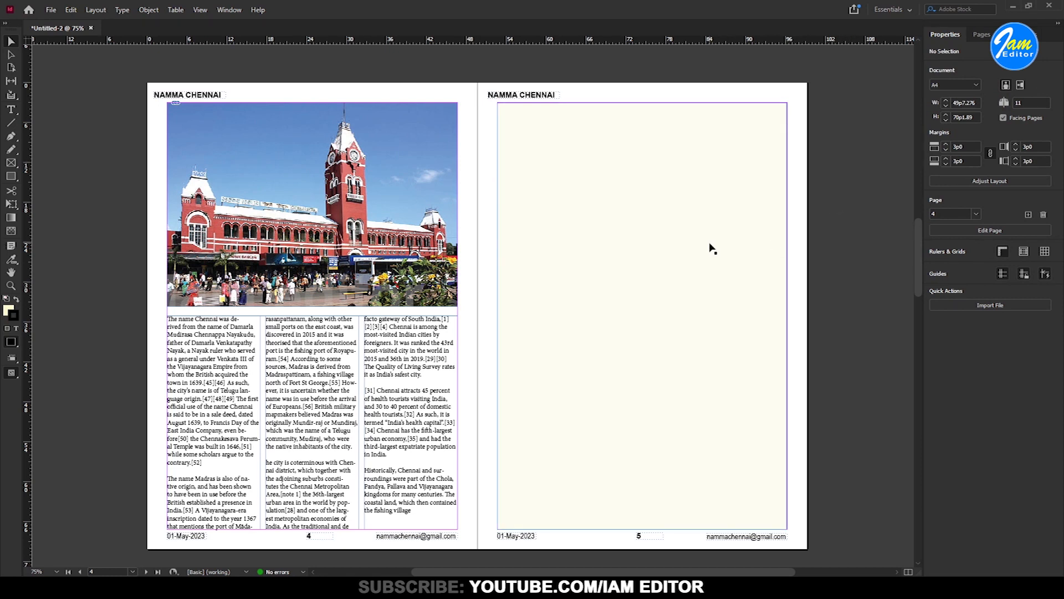
Draw a text frame over page 5's rectangle, fitted to the side and upper margins and about 43p7 by 30p7.
click(11, 109)
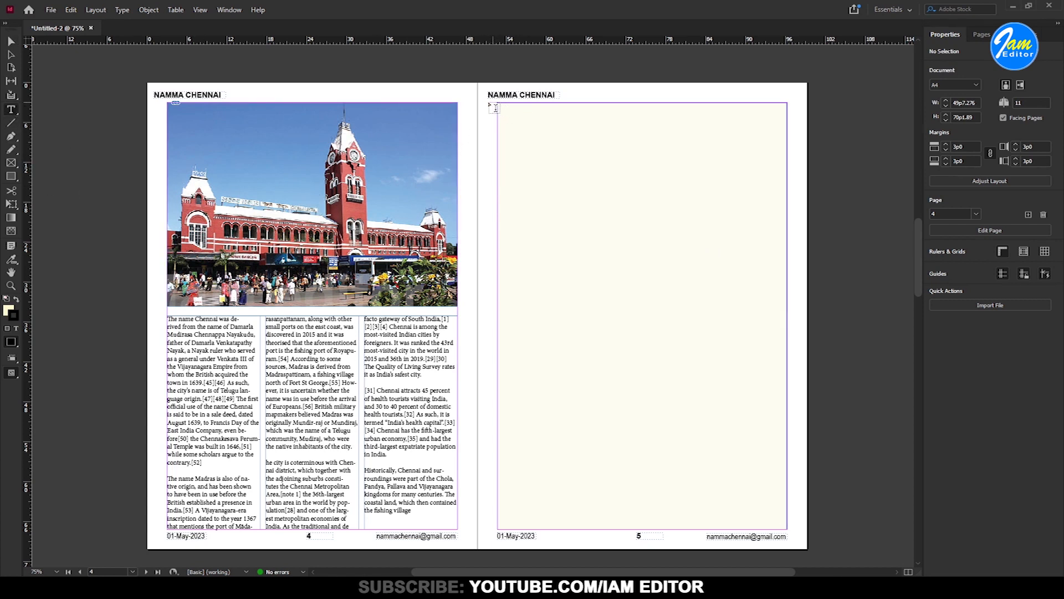
drag(486, 113, 788, 530)
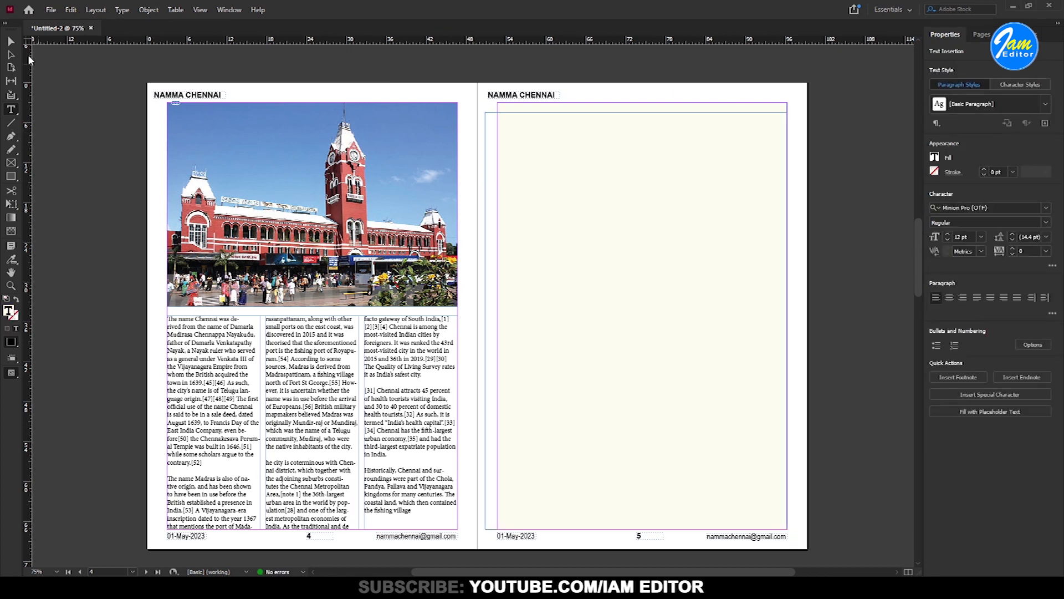
click(11, 41)
drag(485, 321, 497, 320)
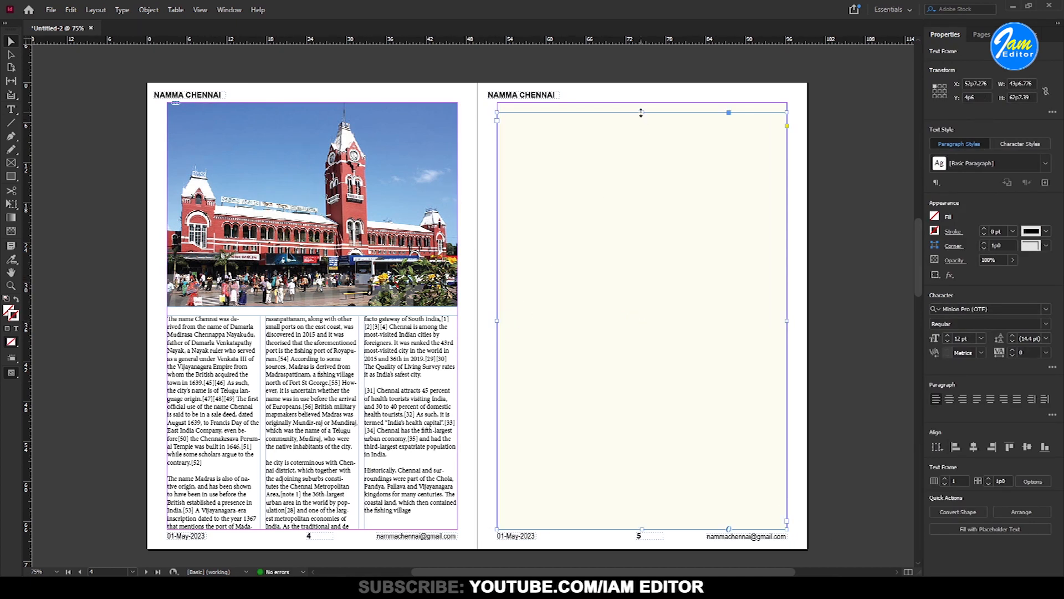
mouse_move(641, 113)
mouse_down()
mouse_move(640, 212)
mouse_move(639, 103)
mouse_up()
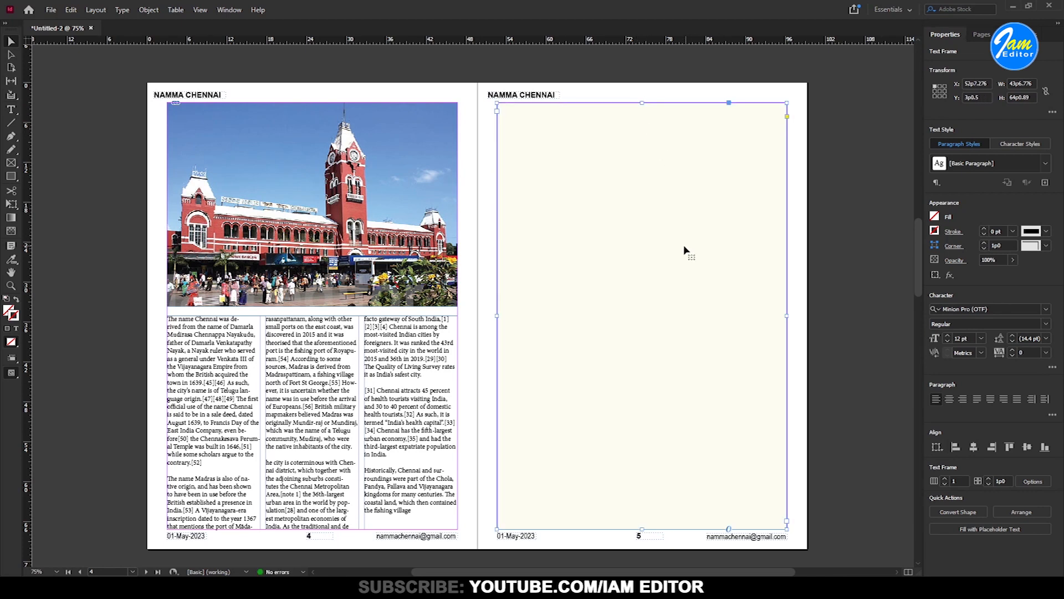
drag(642, 529, 640, 307)
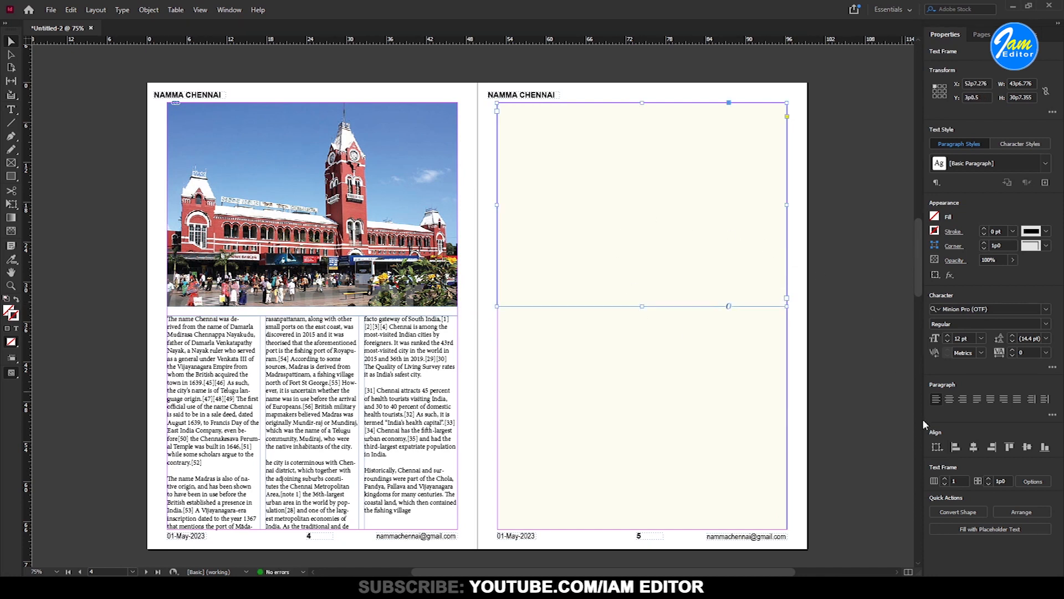
Set page 5's text frame to 3 columns with a 0p10 gutter and paste the Chennai text into it.
click(944, 479)
click(945, 479)
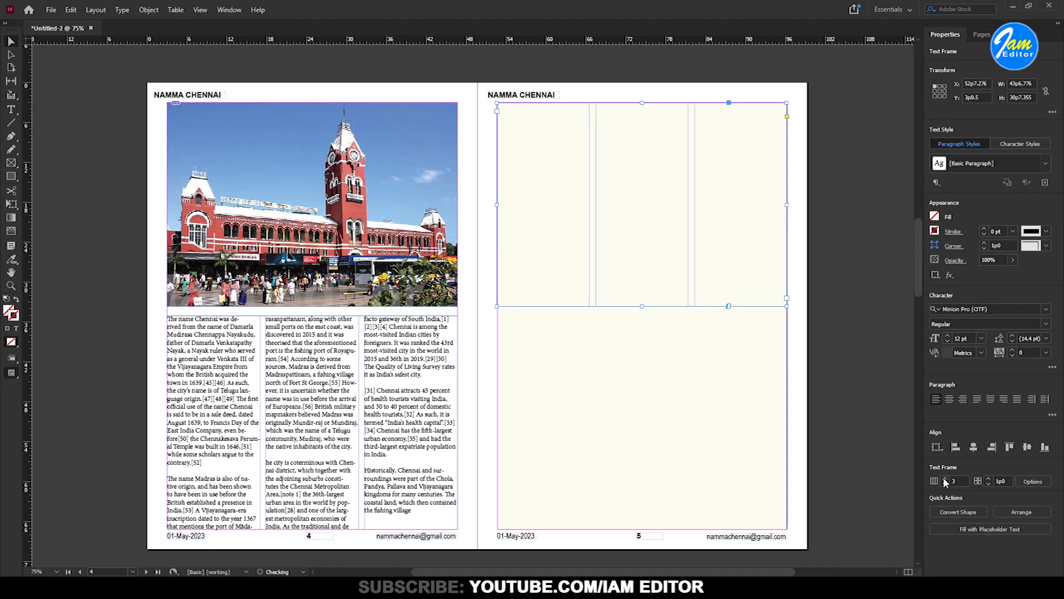
click(989, 484)
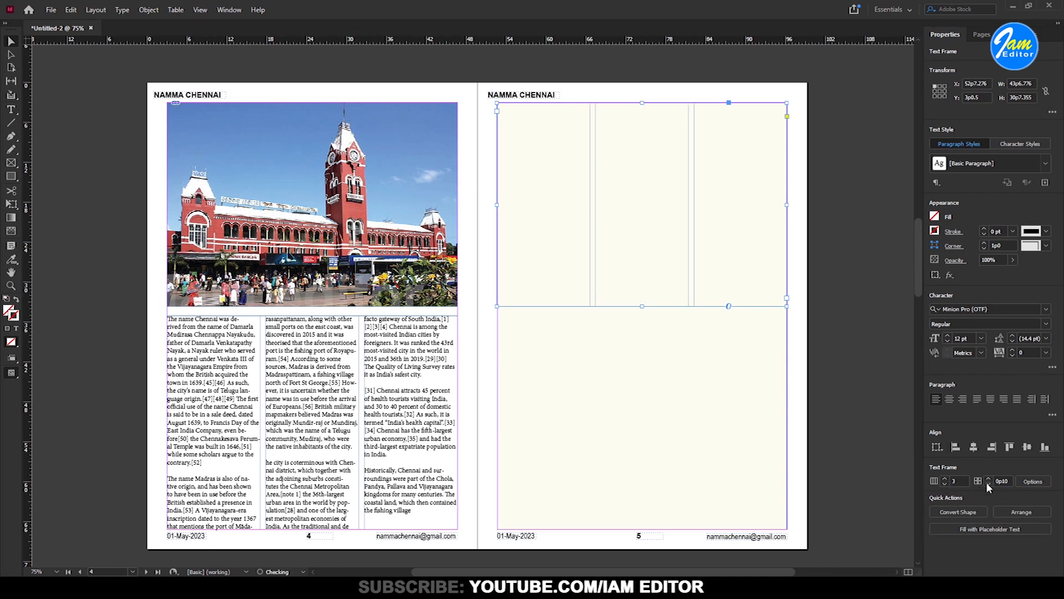
click(511, 111)
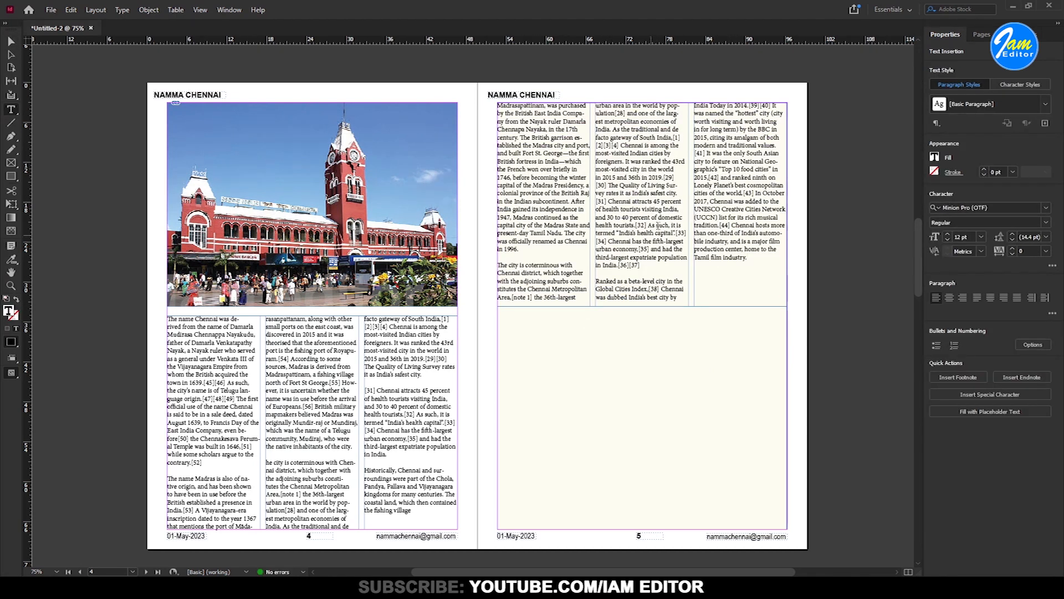
Add paragraph breaks with blank lines before "[41] It was the only South Asian city" and "Chennai was added to the UNESCO" on page 5.
click(779, 146)
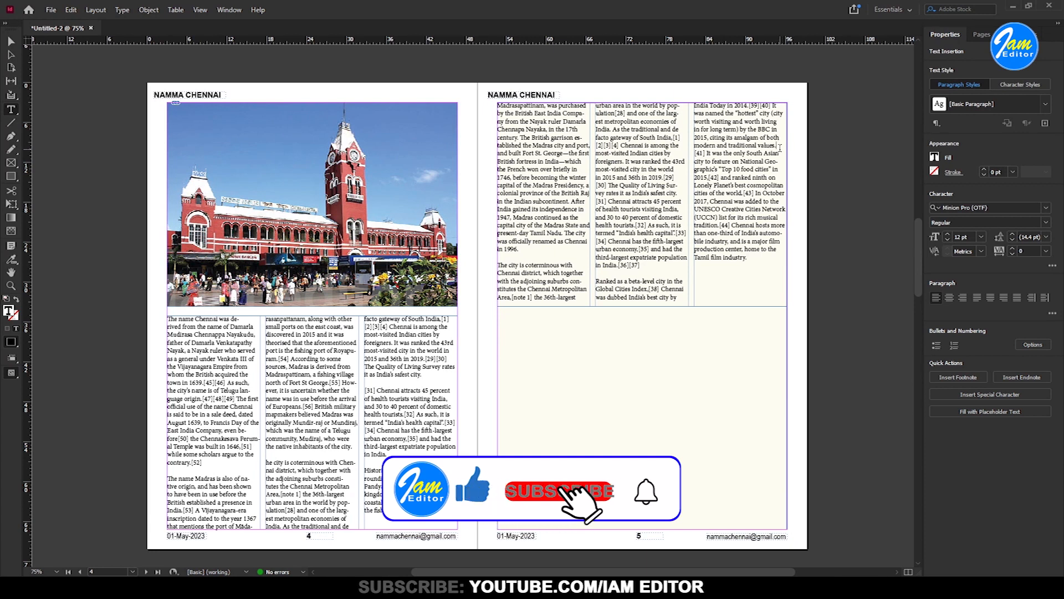
key(Return)
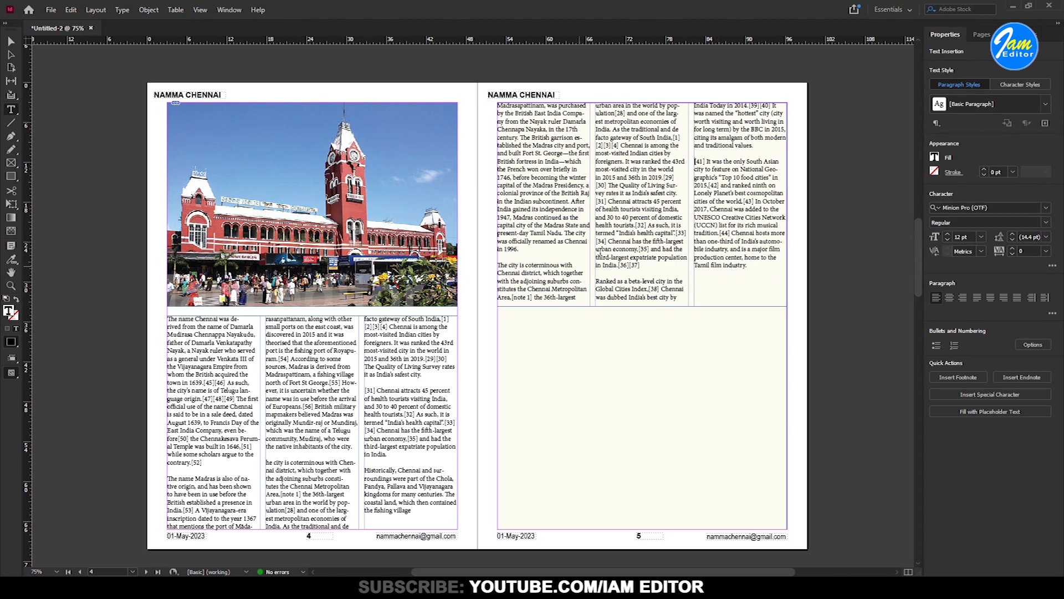
click(12, 42)
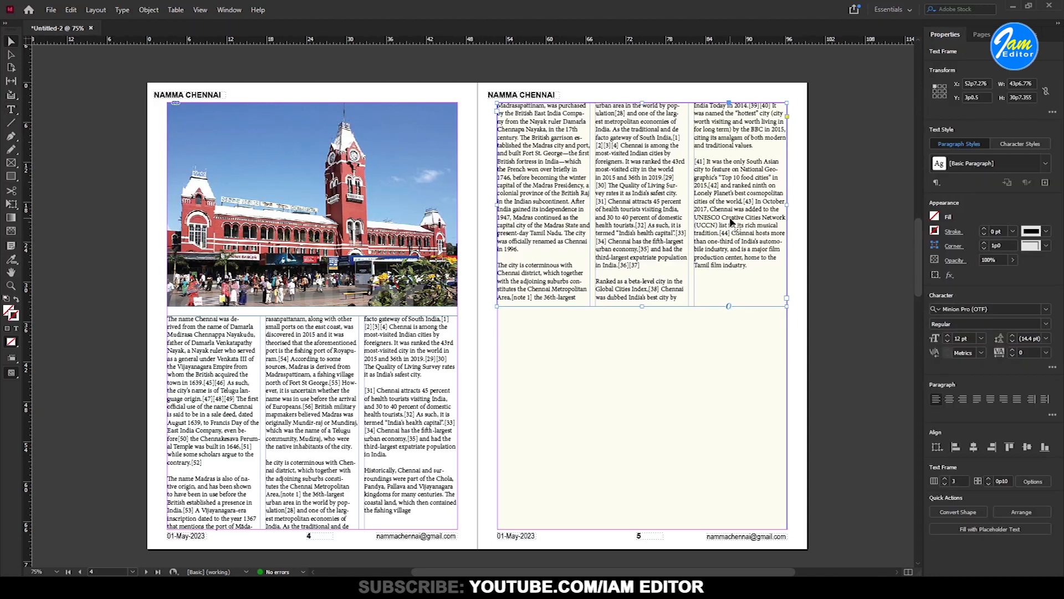
double_click(715, 213)
click(727, 245)
key(Return)
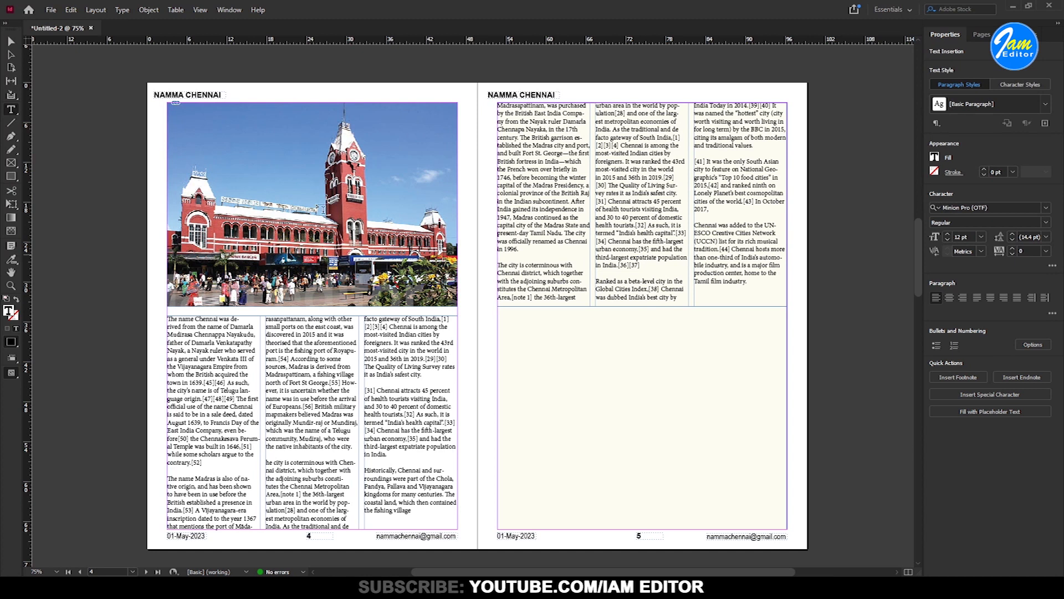
click(11, 42)
click(848, 221)
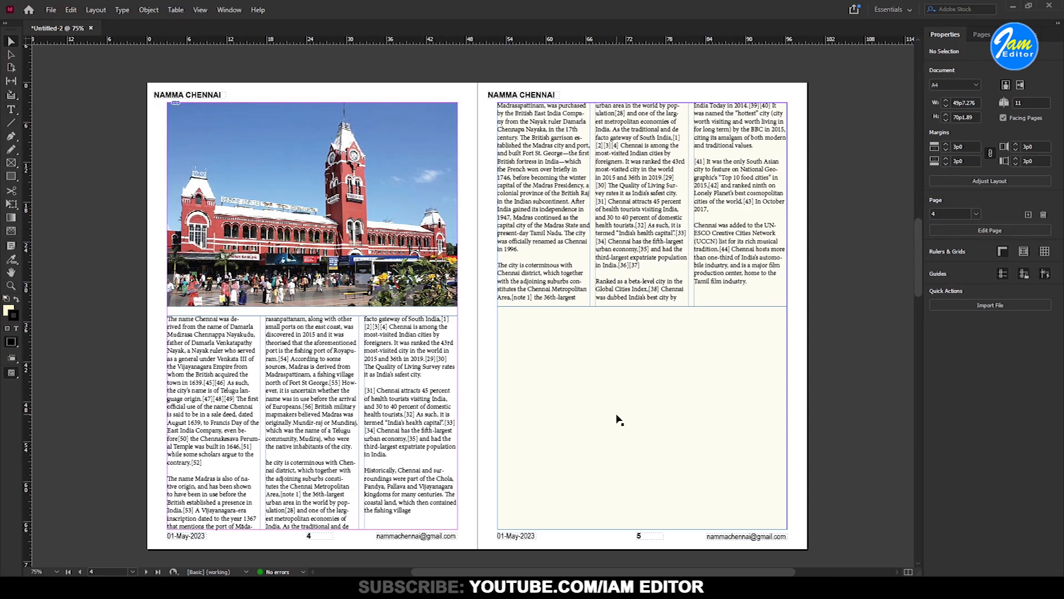
Shorten page 5's text frame to about 23p0 high and thread its overflow into a lower frame about 43p7 by 21p11.
click(664, 260)
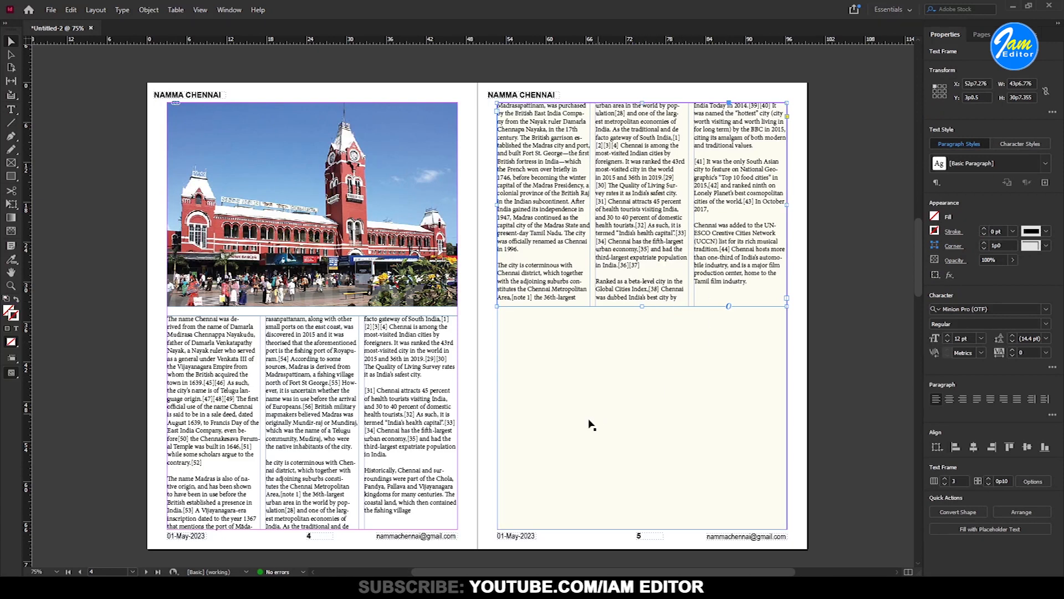
drag(642, 306, 642, 256)
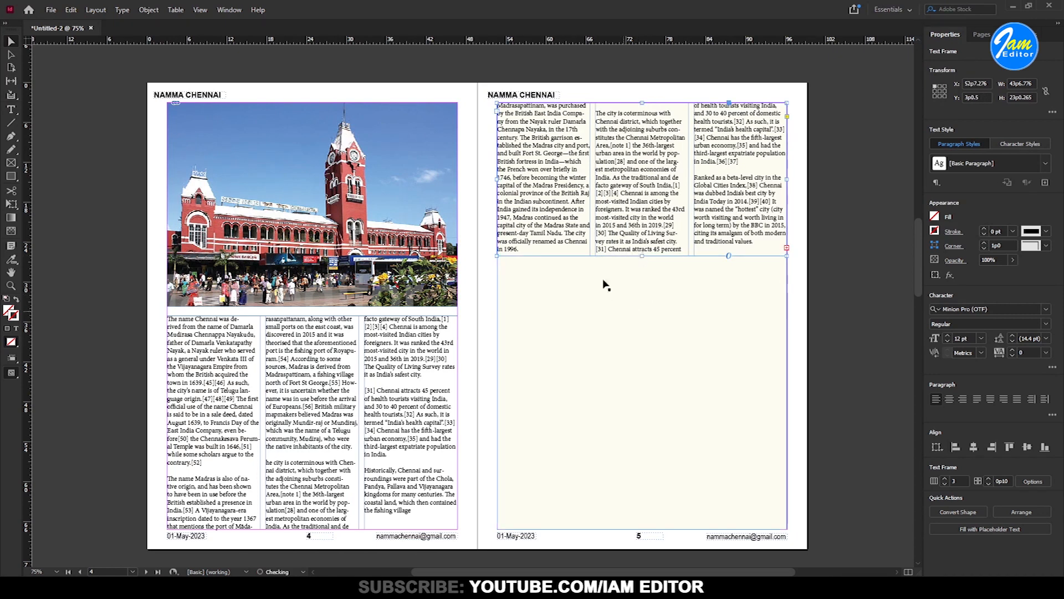
click(788, 250)
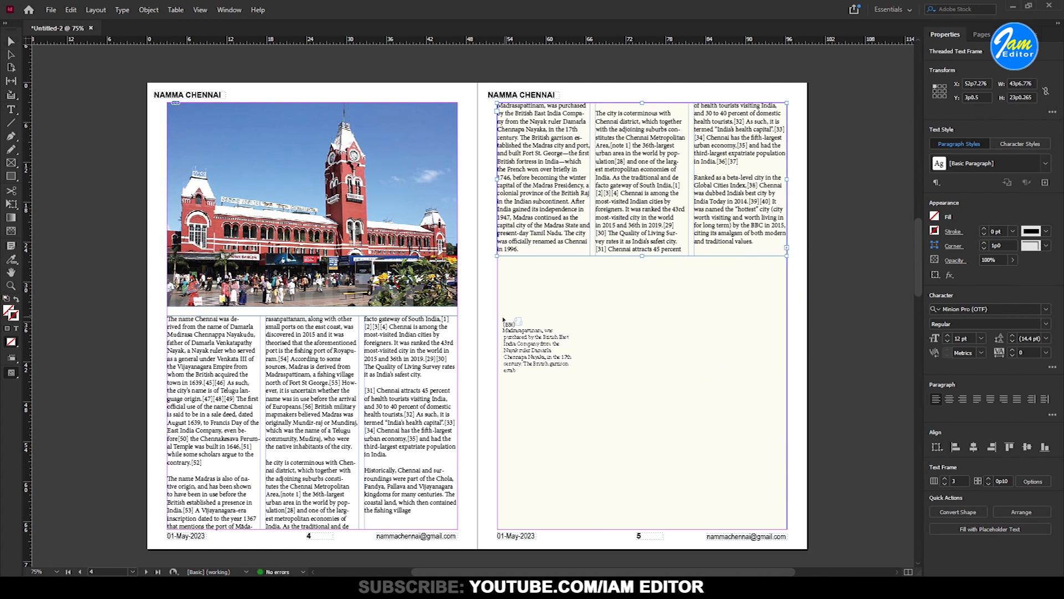
drag(497, 385, 790, 531)
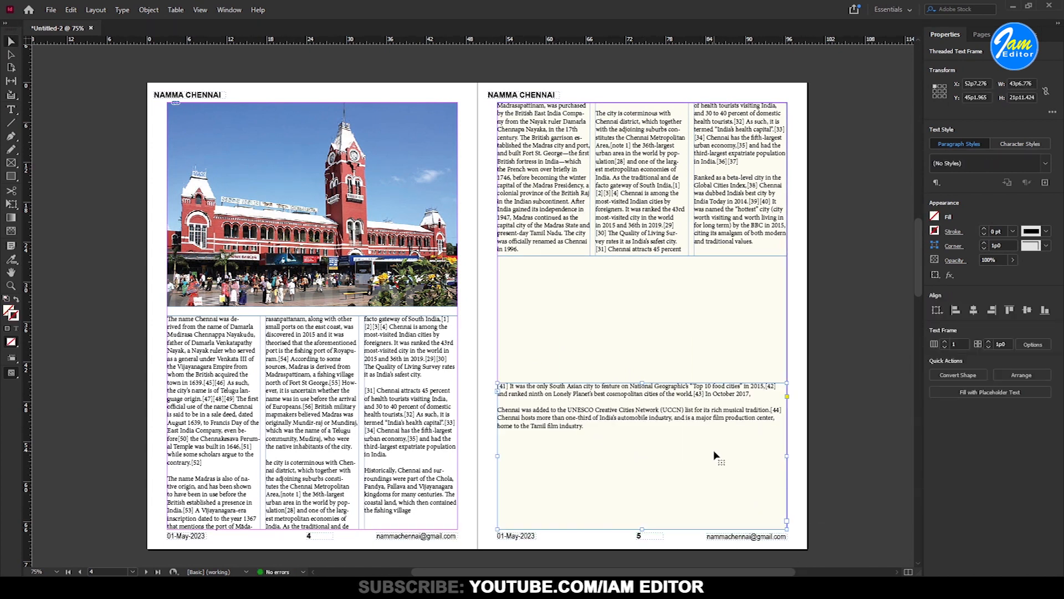
Set the lower threaded text frame on page 5 to 3 columns with a 0p10 gutter.
click(946, 342)
click(946, 342)
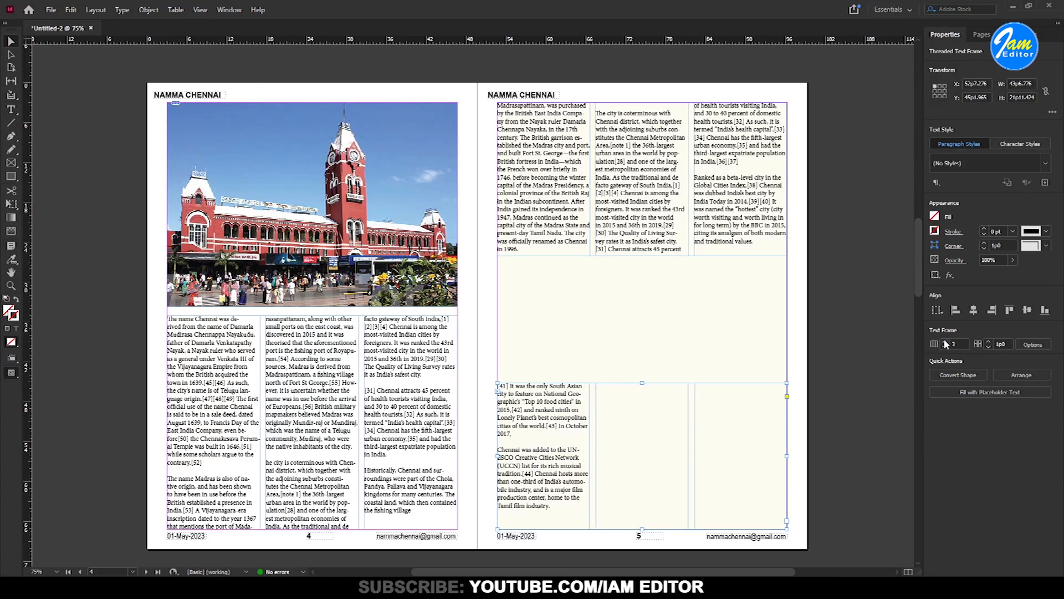
click(989, 346)
click(989, 347)
Paste the Chennai text again after "Tamil film industry." to fill the lower frame's remaining columns.
double_click(564, 411)
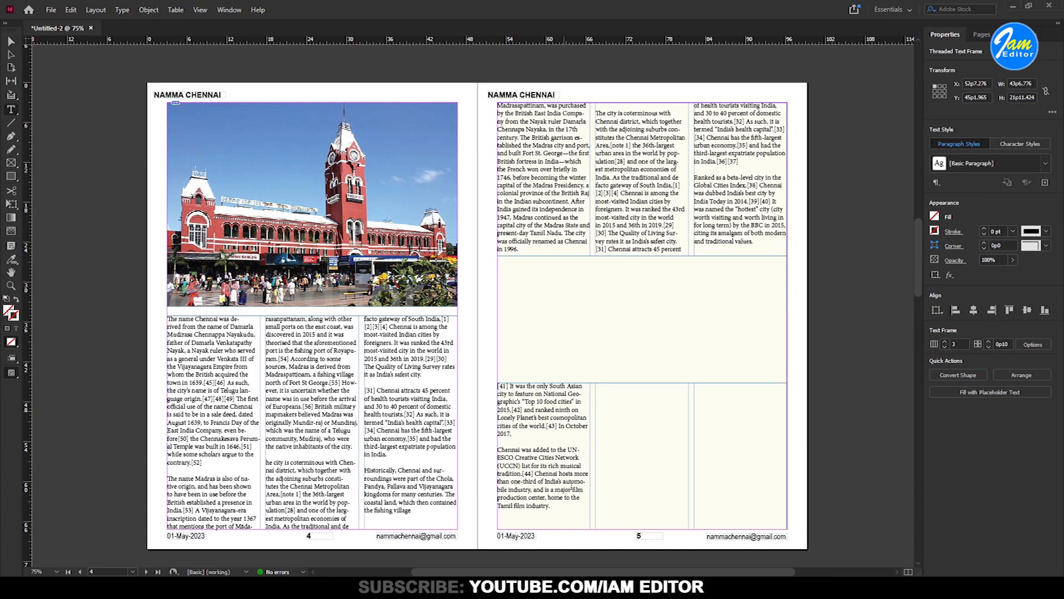
click(563, 508)
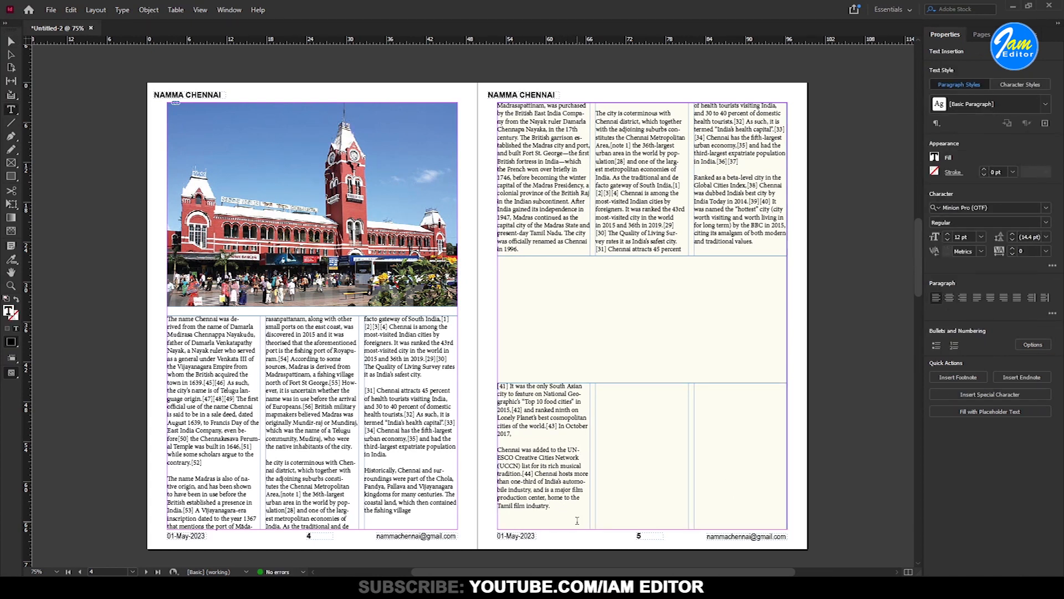
key(ctrl+v)
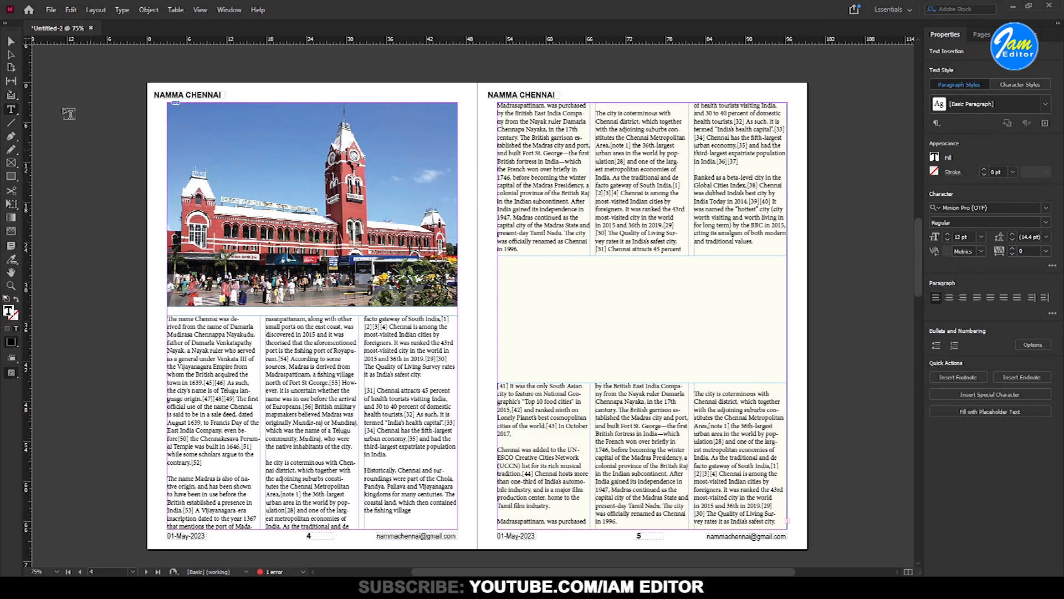
Shorten page 5's lower text frame to about 19p5 high and move it straight down to the bottom margin.
click(12, 42)
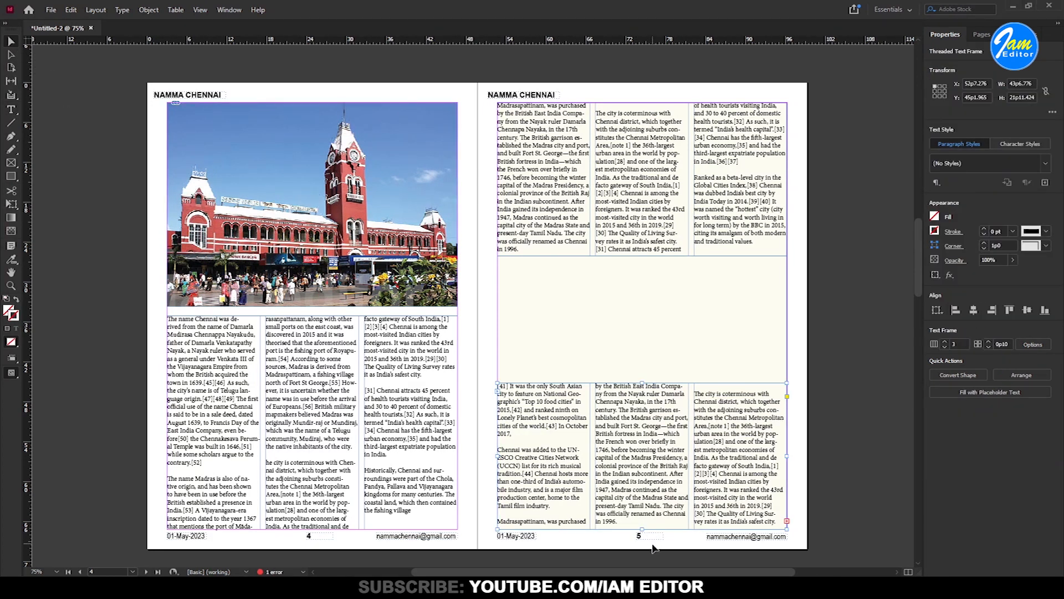
drag(643, 527, 642, 511)
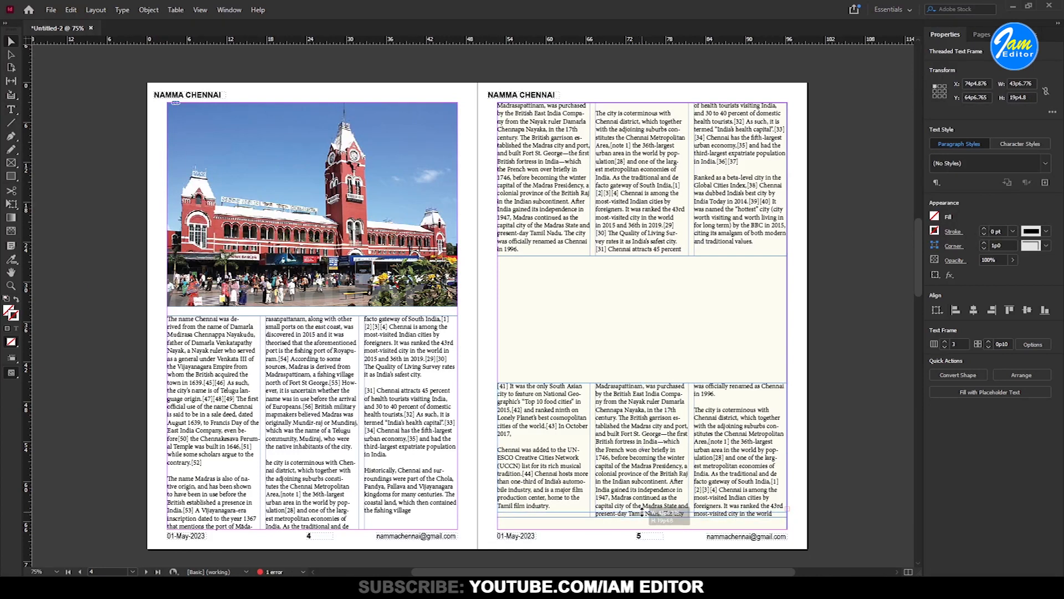
key(Down)
key(Down)
key(Down)
key(Down)
key(Down)
key(Down)
key(Down)
key(Down)
key(Down)
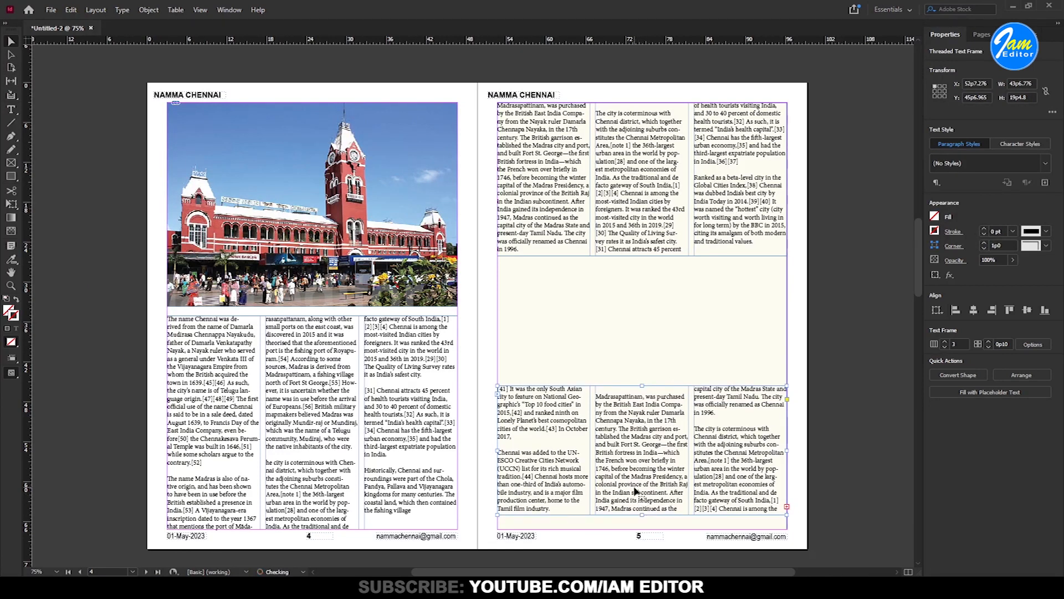
key(Down)
key(Down)
key(Down)
key(Down)
key(Down)
key(Down)
key(Down)
key(Down)
key(Down)
key(Down)
key(Down)
key(Down)
key(Down)
key(Down)
key(Down)
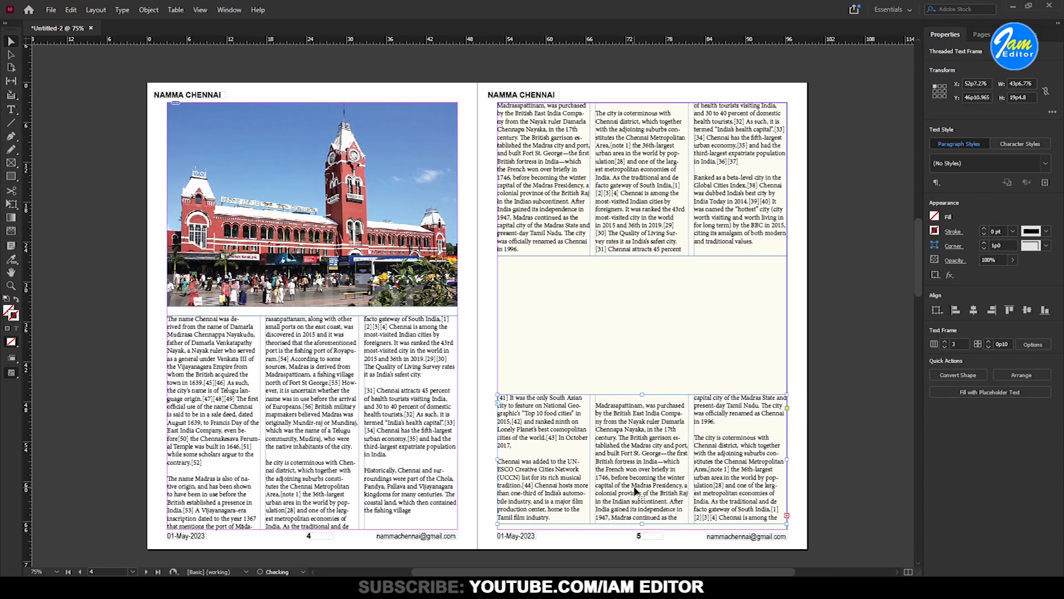
key(Down)
key(Down)
key(Down)
key(Down)
key(Down)
key(Down)
key(Down)
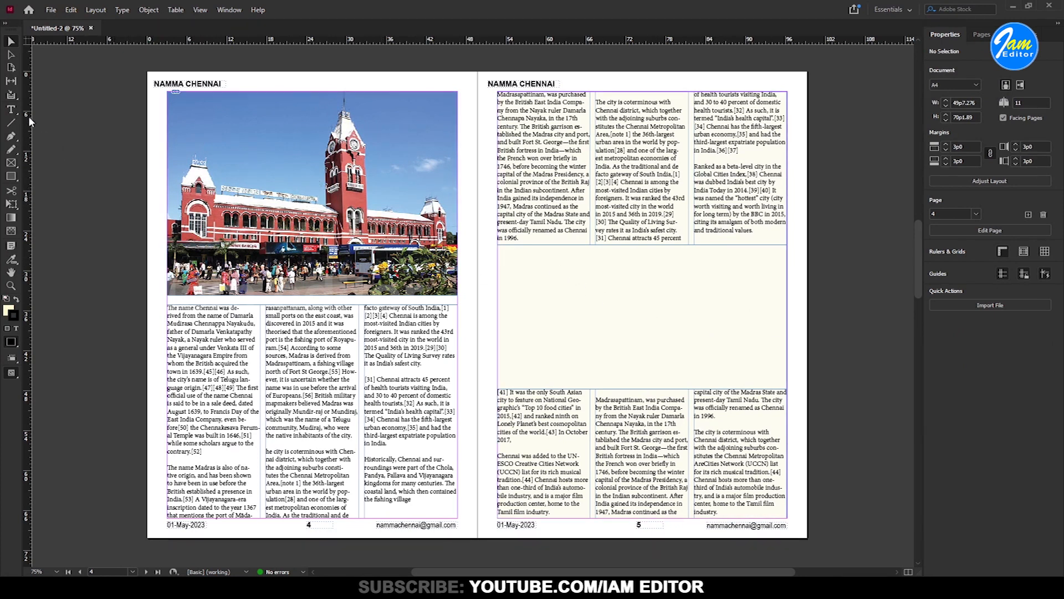
Place the night cityscape image between page 5's two text frames, about 43p6 wide by 18p10 high.
click(672, 329)
click(871, 337)
key(ctrl+d)
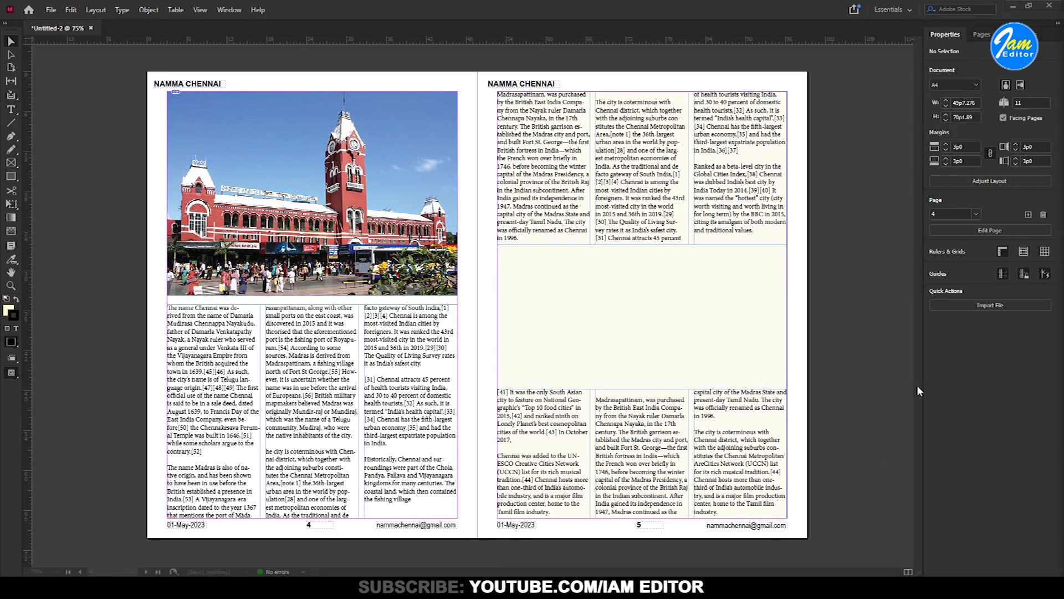
click(51, 10)
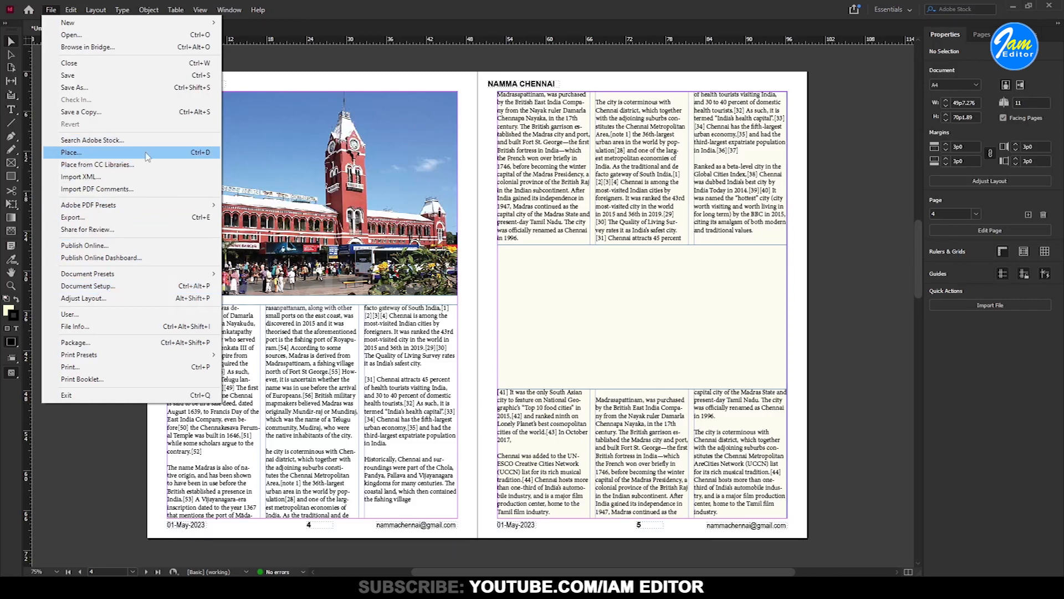
click(179, 153)
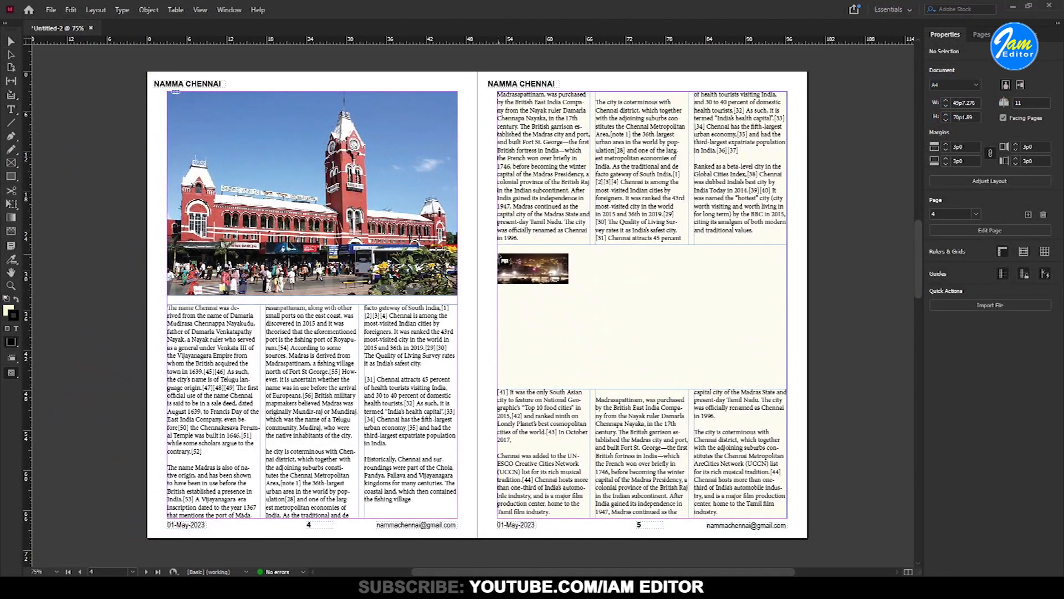
drag(500, 255, 787, 383)
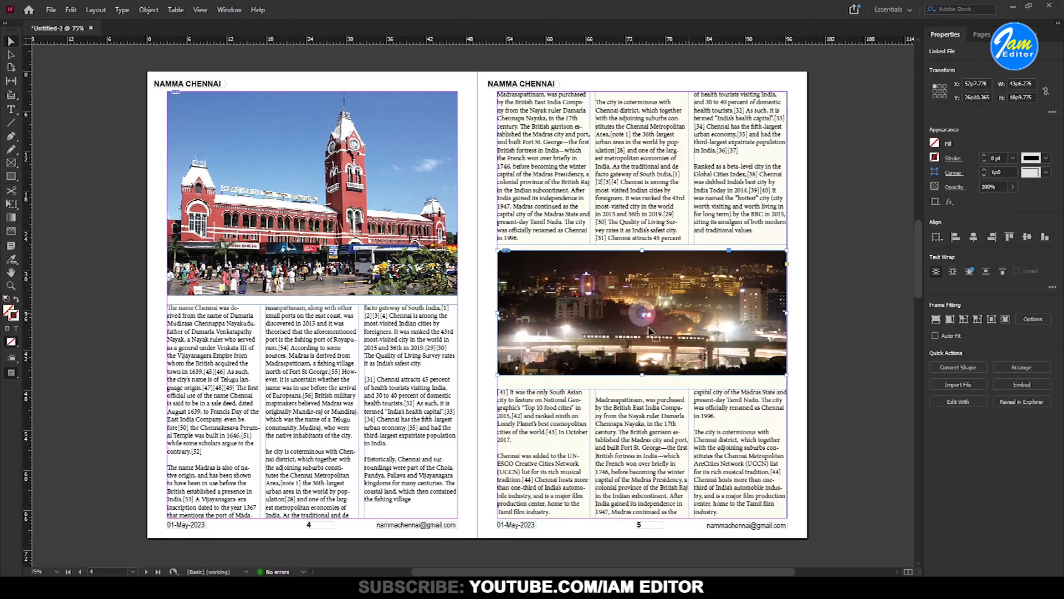
Extend the night cityscape's frame downward to about 20p2 high and stretch the image inside to fill it.
drag(643, 375, 644, 385)
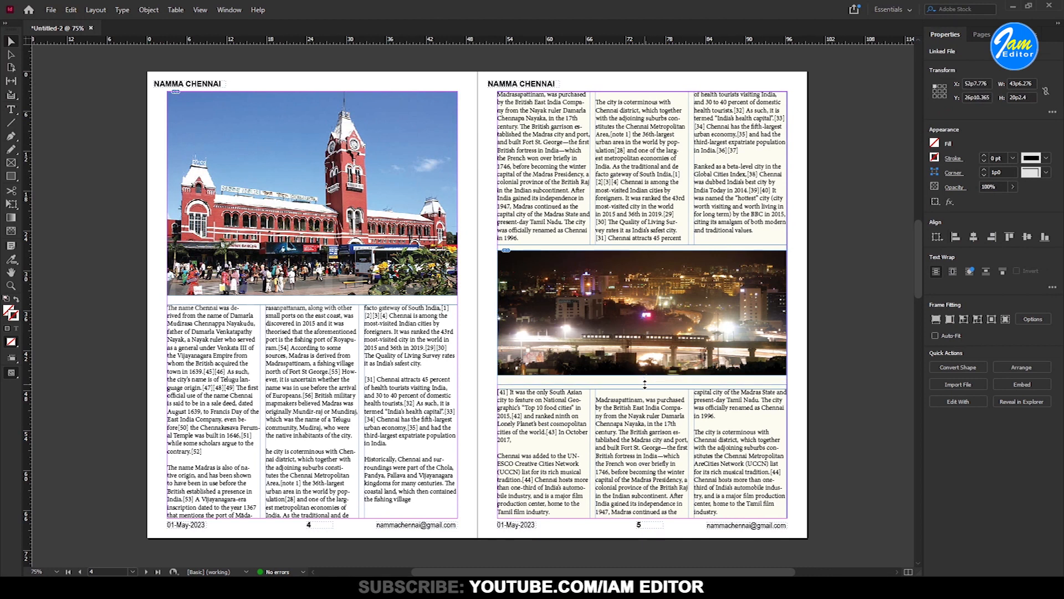
double_click(656, 338)
drag(643, 378, 642, 382)
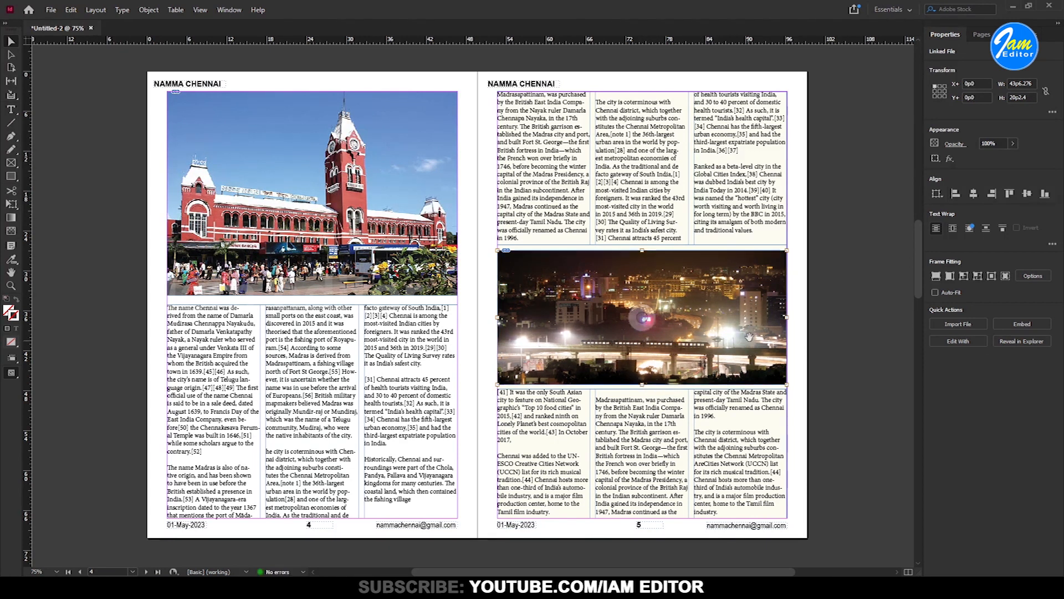
click(826, 291)
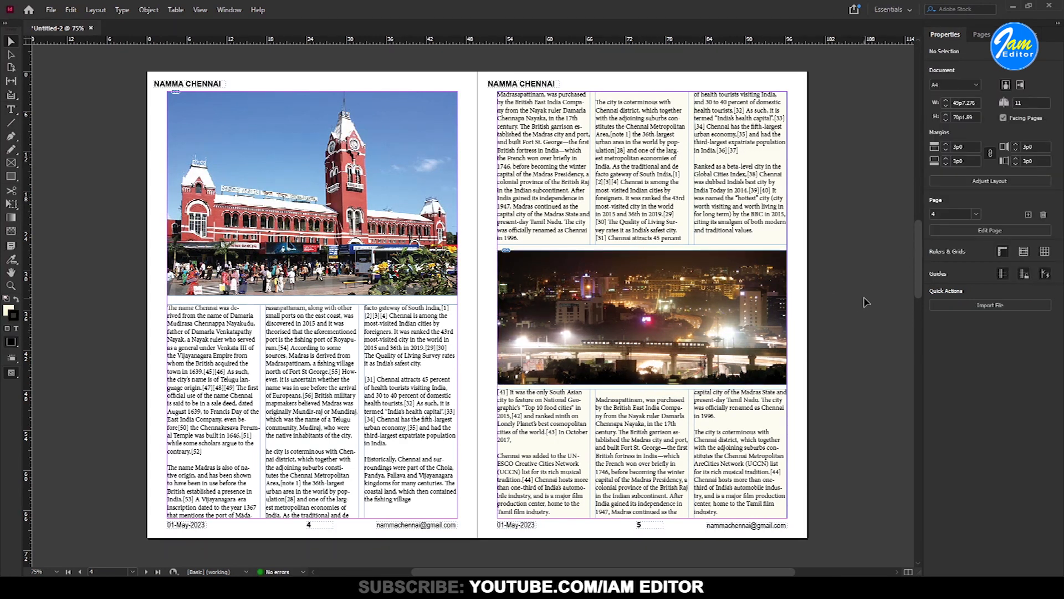